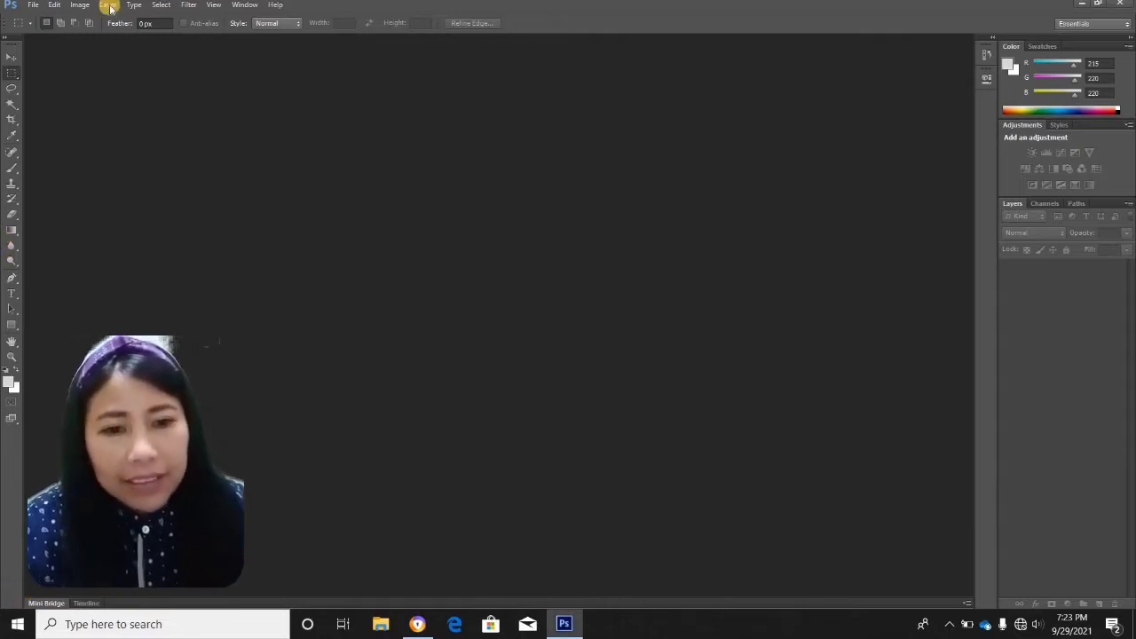
Open the portrait photo IMG_20210929_160540 from the MYSAPK folder
{"action": "left_click", "coordinate": [33, 6]}
{"action": "left_click", "coordinate": [52, 35]}
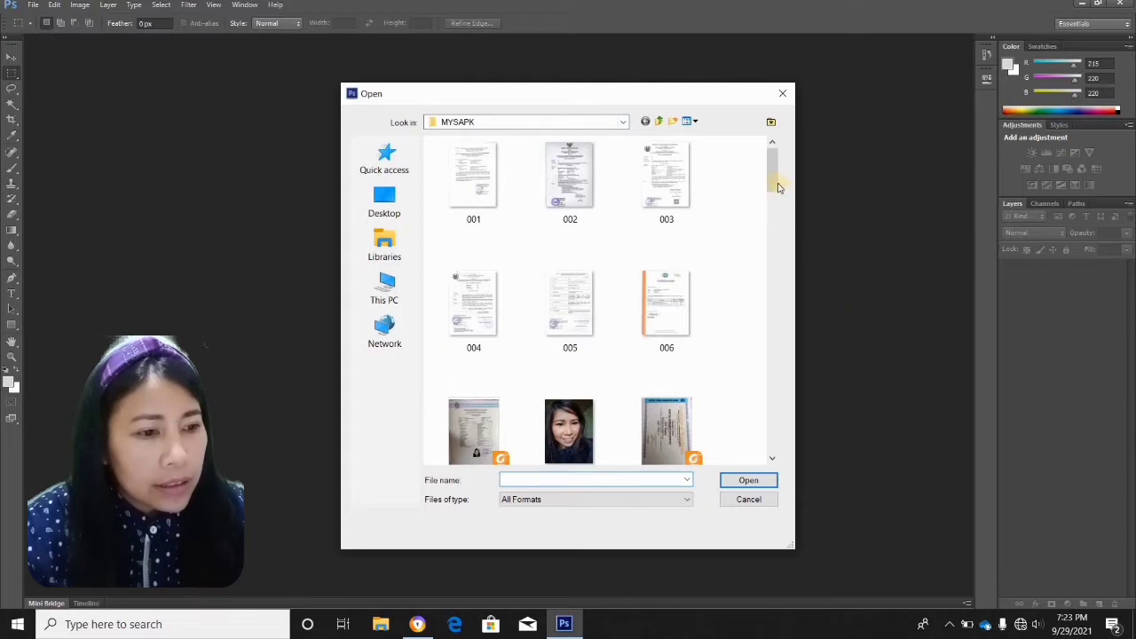
{"action": "scroll", "coordinate": [773, 228], "scroll_direction": "down", "scroll_amount": 10}
{"action": "left_click_drag", "start_coordinate": [775, 336], "coordinate": [772, 303]}
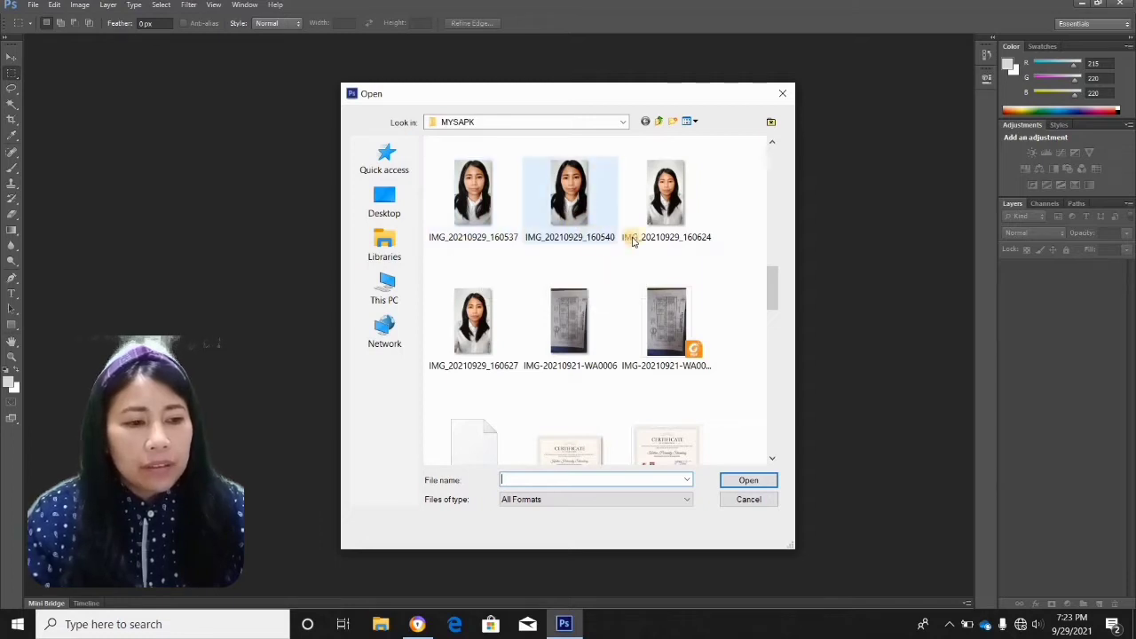
{"action": "left_click", "coordinate": [578, 218]}
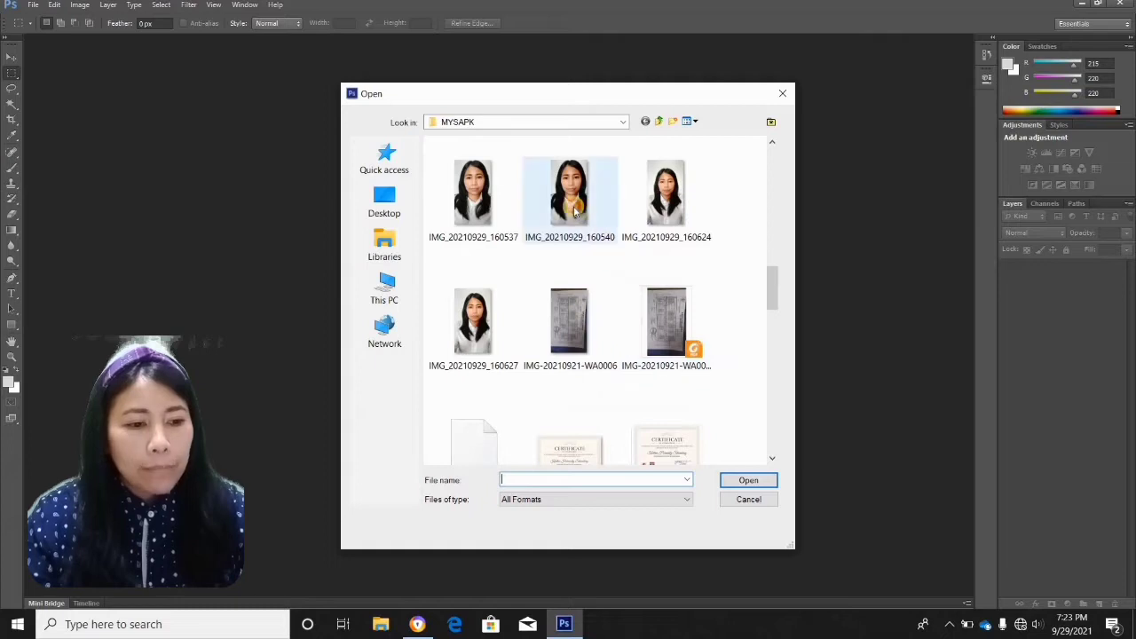
{"action": "left_click", "coordinate": [745, 482]}
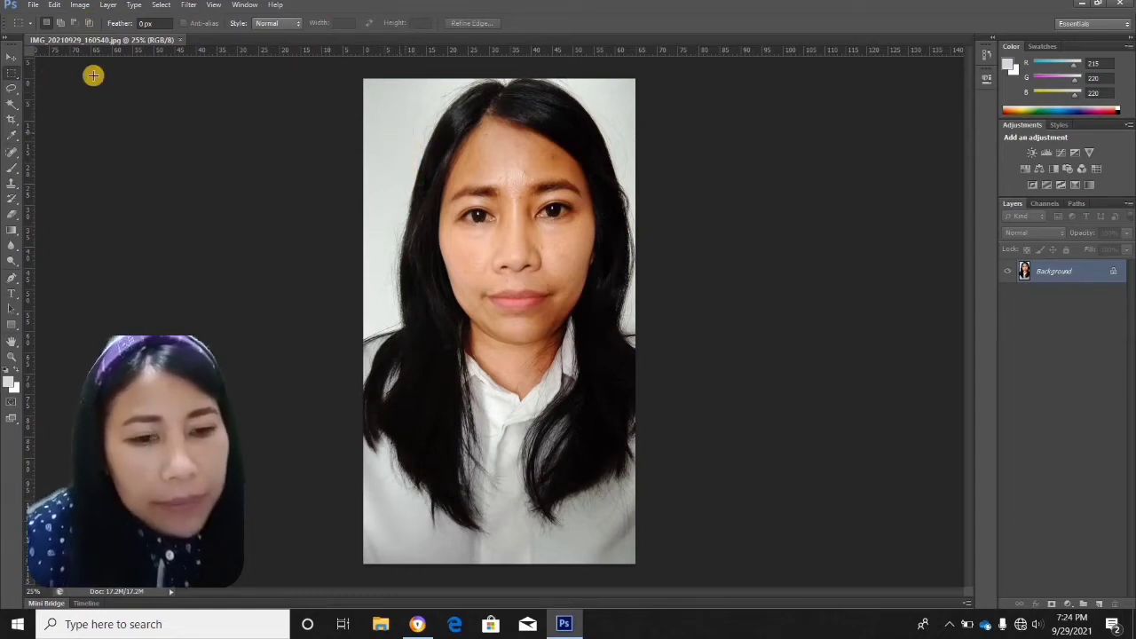
Select the backdrop left of the head with the Magic Wand and fill it using Content-Aware at 100% opacity
{"action": "left_click", "coordinate": [12, 110]}
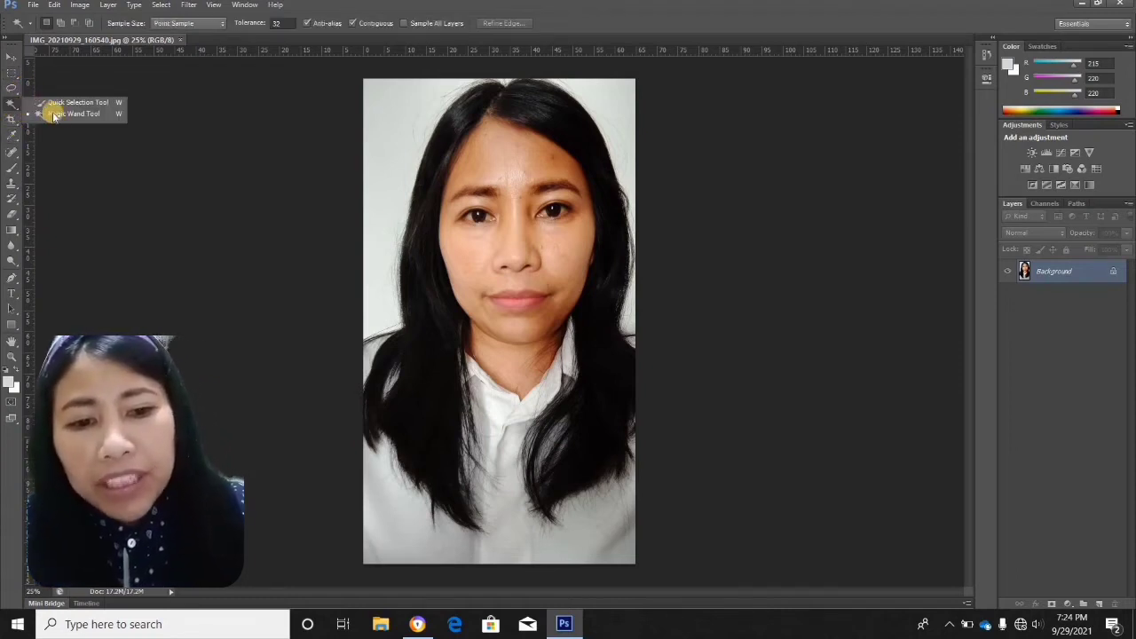
{"action": "left_click", "coordinate": [60, 115]}
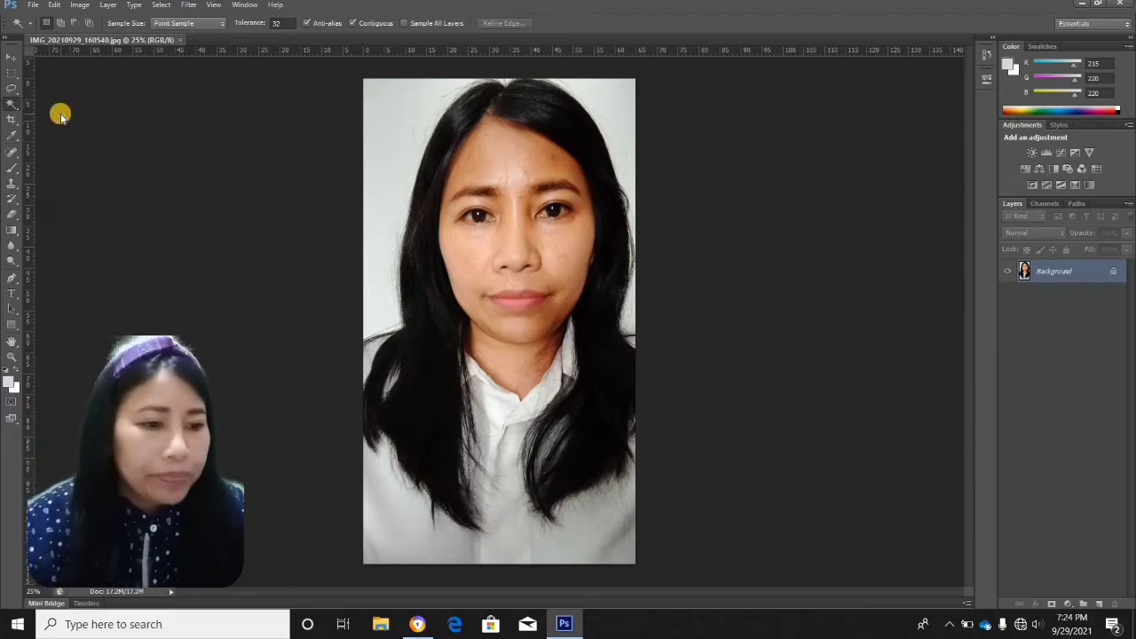
{"action": "left_click", "coordinate": [397, 129]}
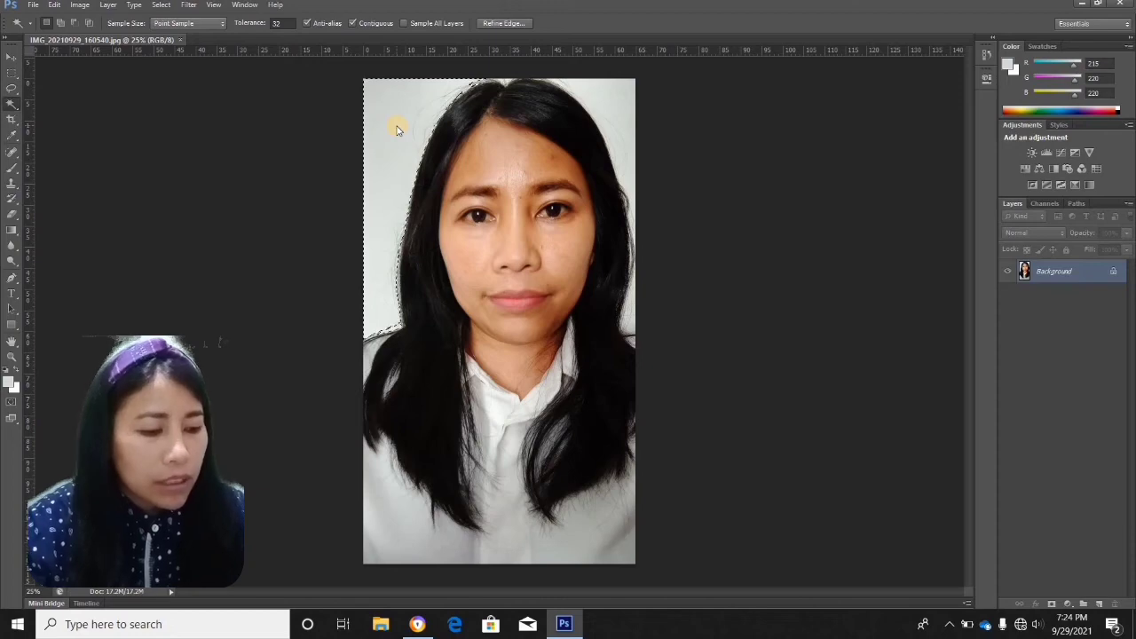
{"action": "key", "text": "shift+BackSpace"}
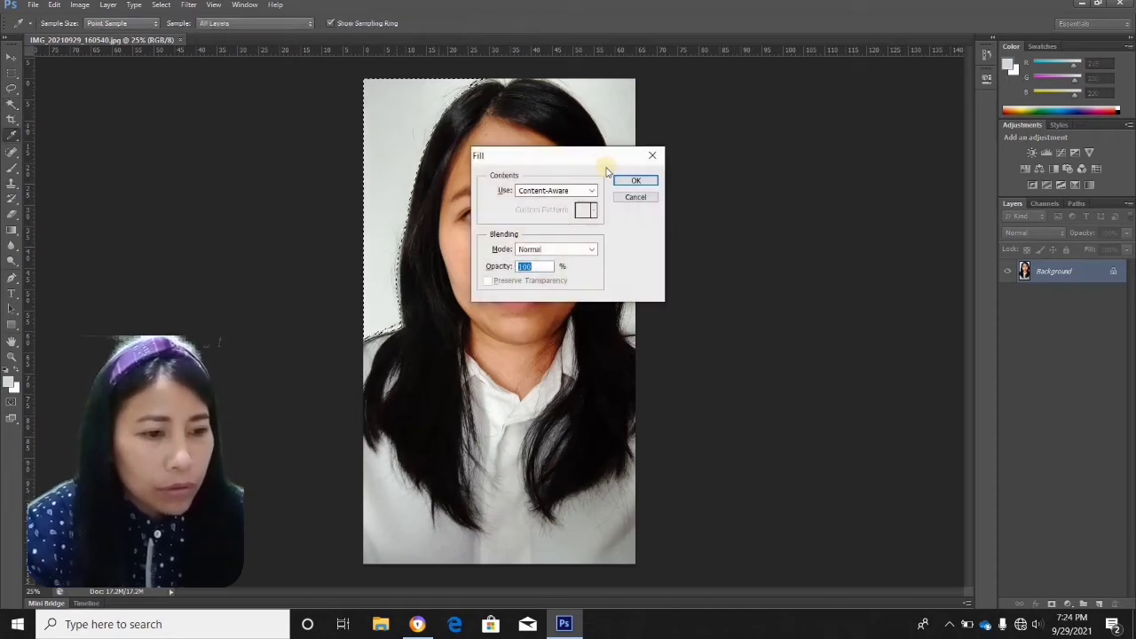
{"action": "left_click", "coordinate": [634, 181]}
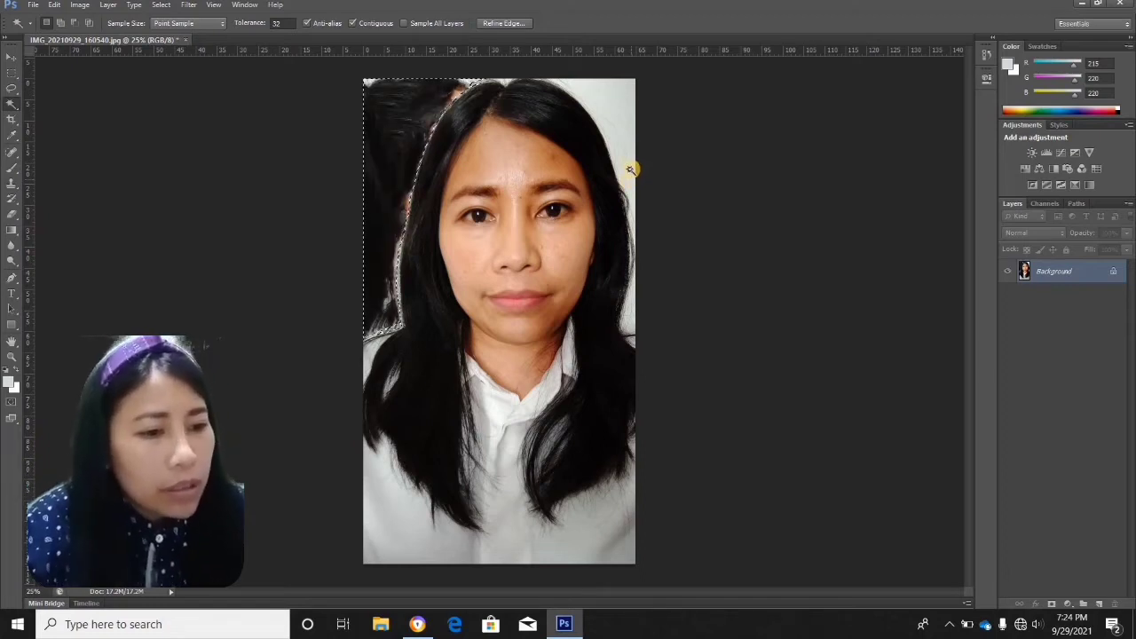
Select the backdrop right of the head with the Magic Wand and fill it using Content-Aware at 100% opacity
{"action": "left_click", "coordinate": [623, 130]}
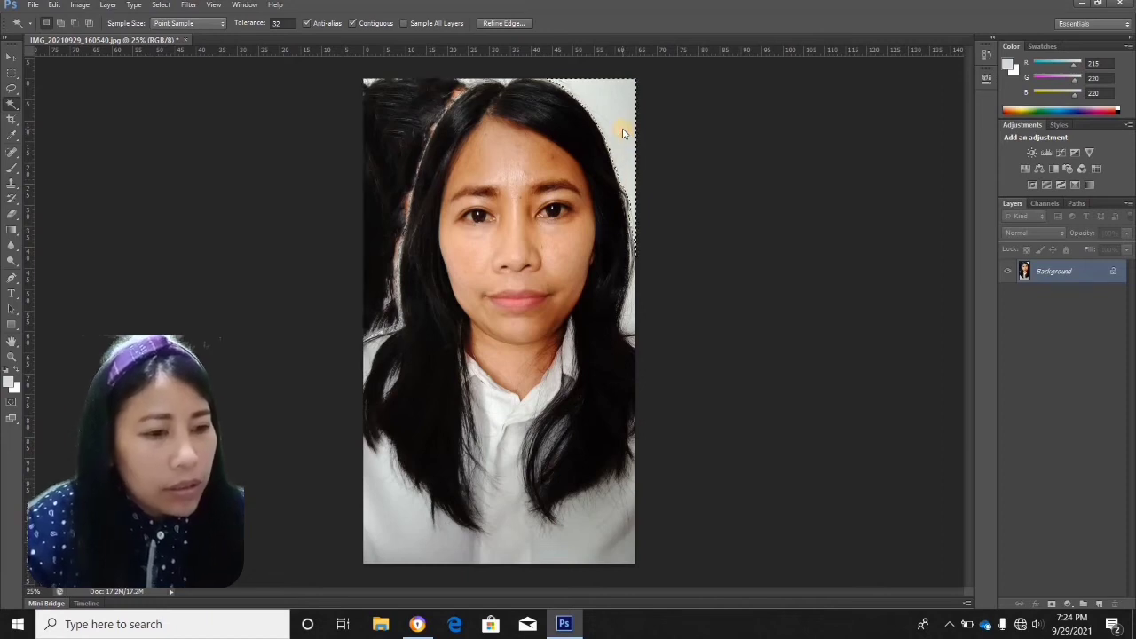
{"action": "key", "text": "i"}
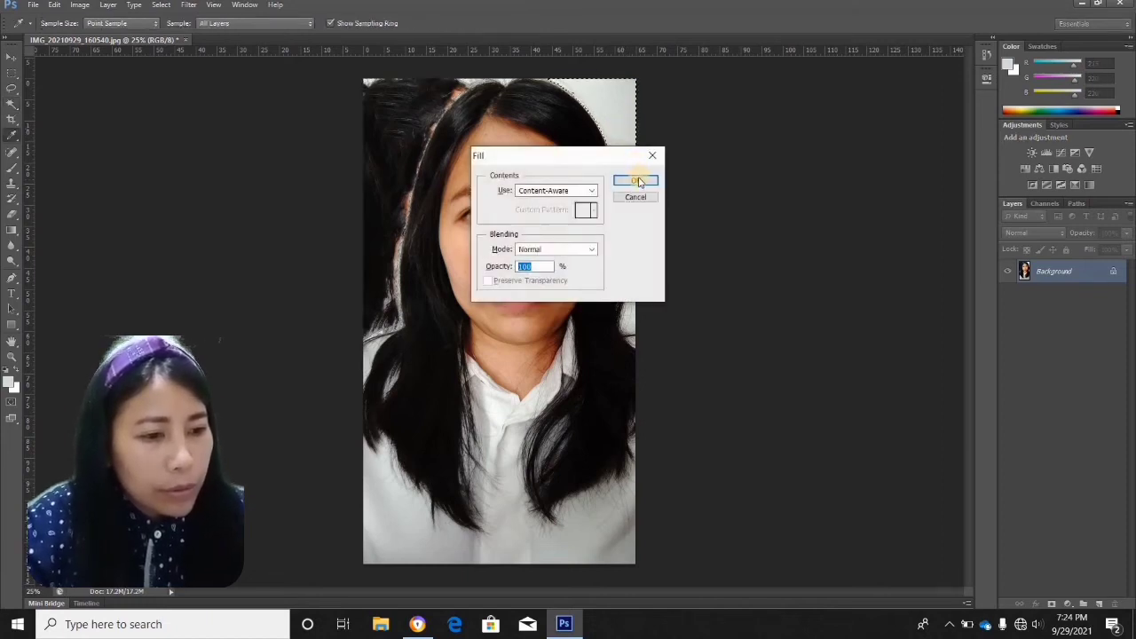
{"action": "left_click", "coordinate": [637, 181]}
{"action": "key", "text": "w"}
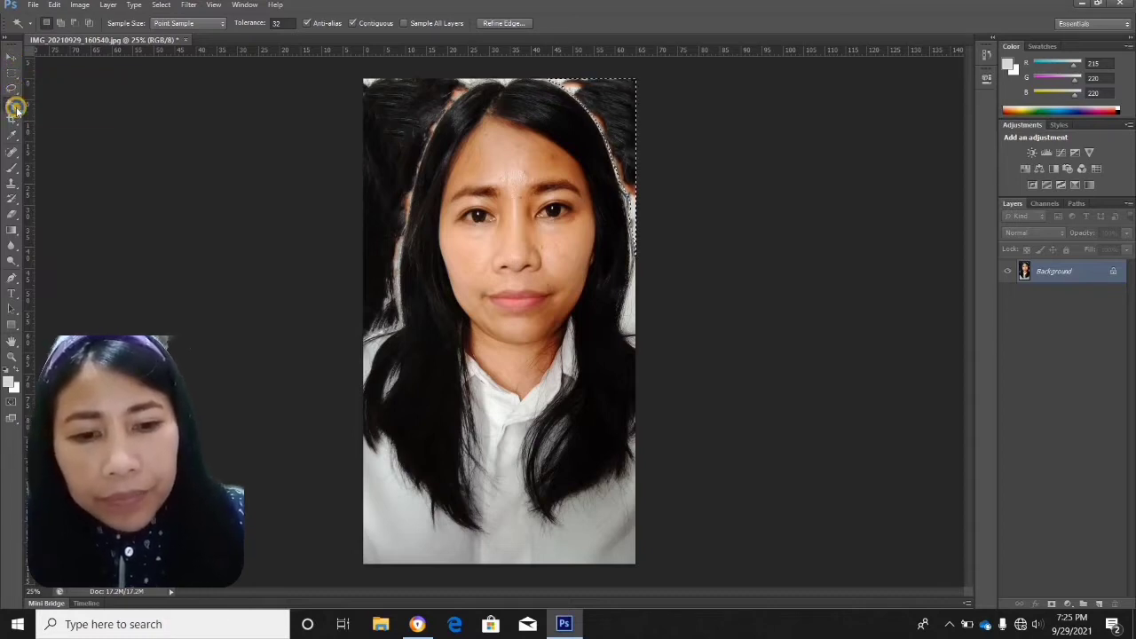
Add the area left of the head to the selection with Quick Selection and fill both sides using Content-Aware
{"action": "right_click", "coordinate": [13, 107]}
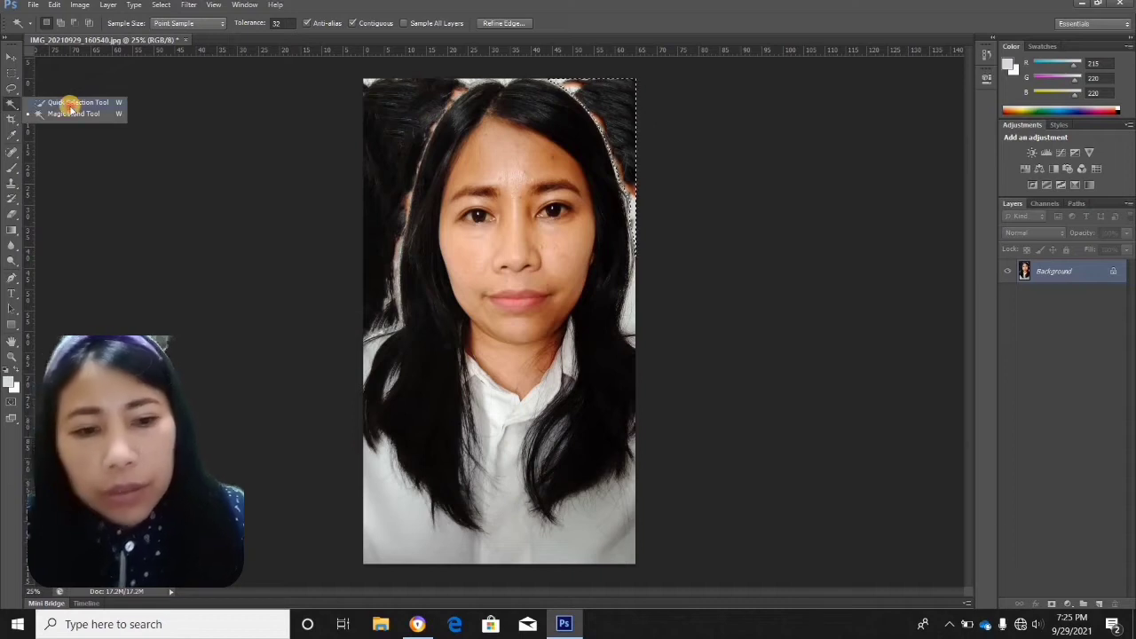
{"action": "left_click", "coordinate": [73, 103]}
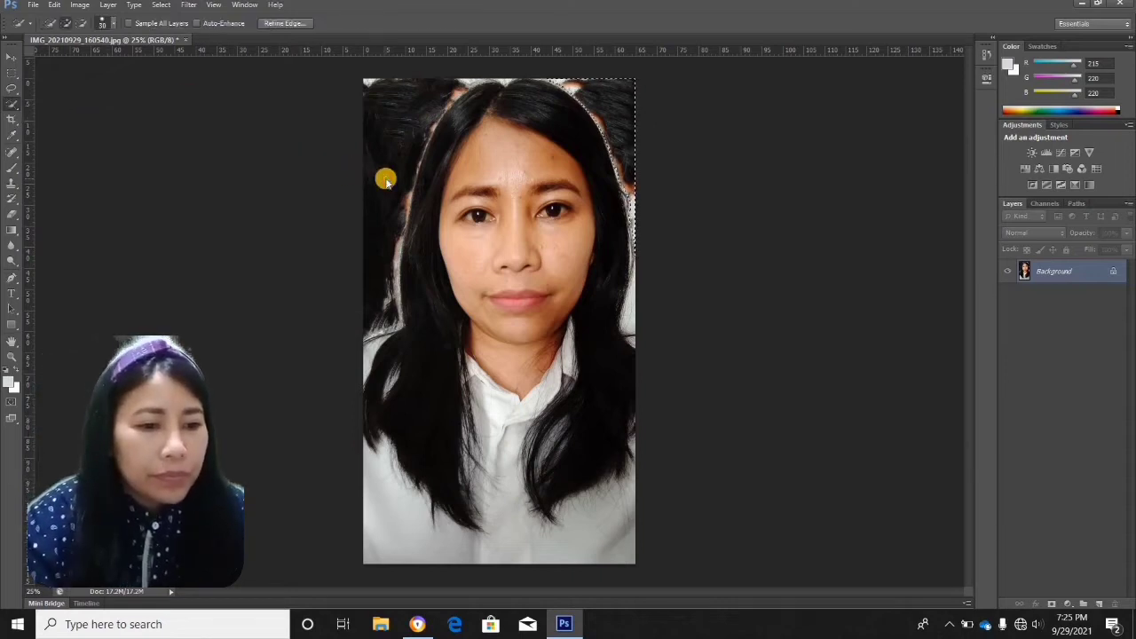
{"action": "left_click_drag", "start_coordinate": [387, 234], "coordinate": [387, 165]}
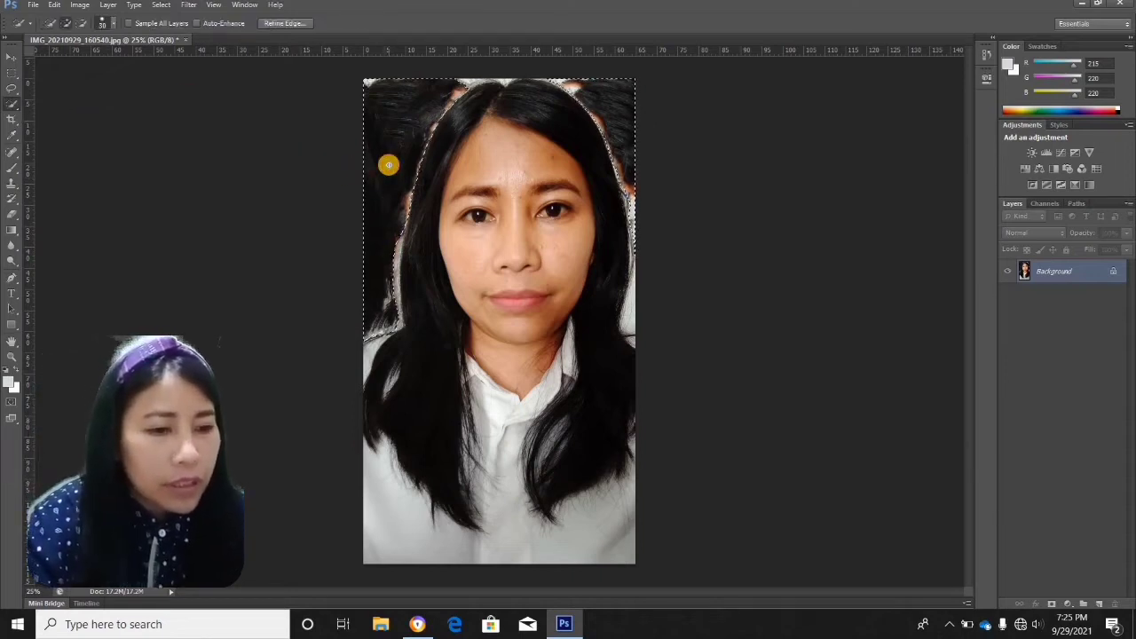
{"action": "key", "text": "shift+BackSpace"}
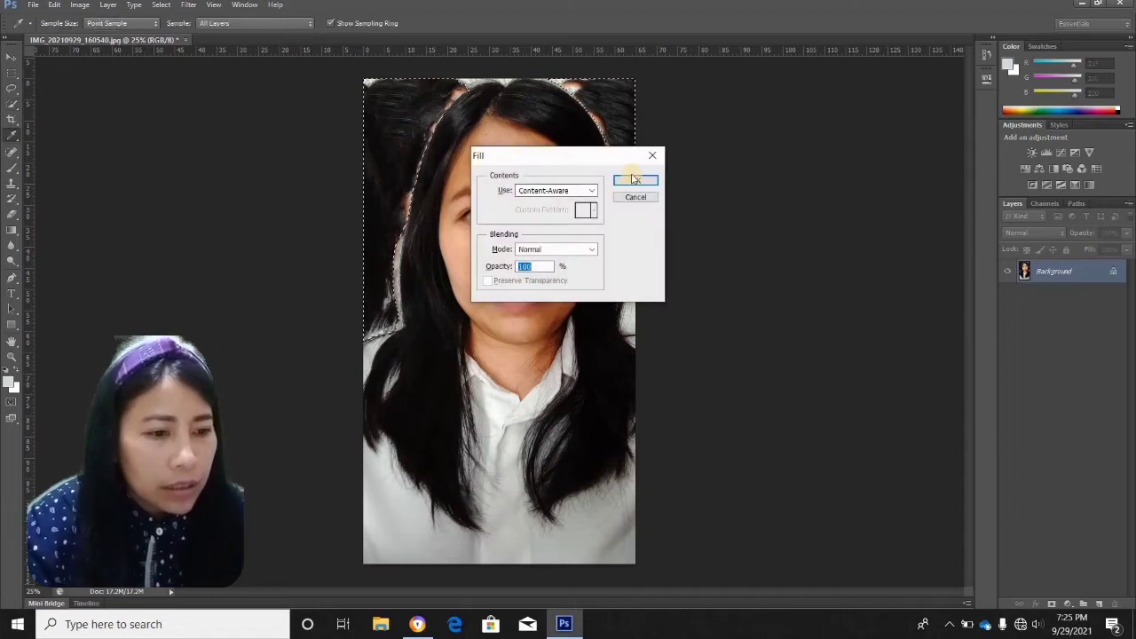
{"action": "left_click", "coordinate": [632, 181]}
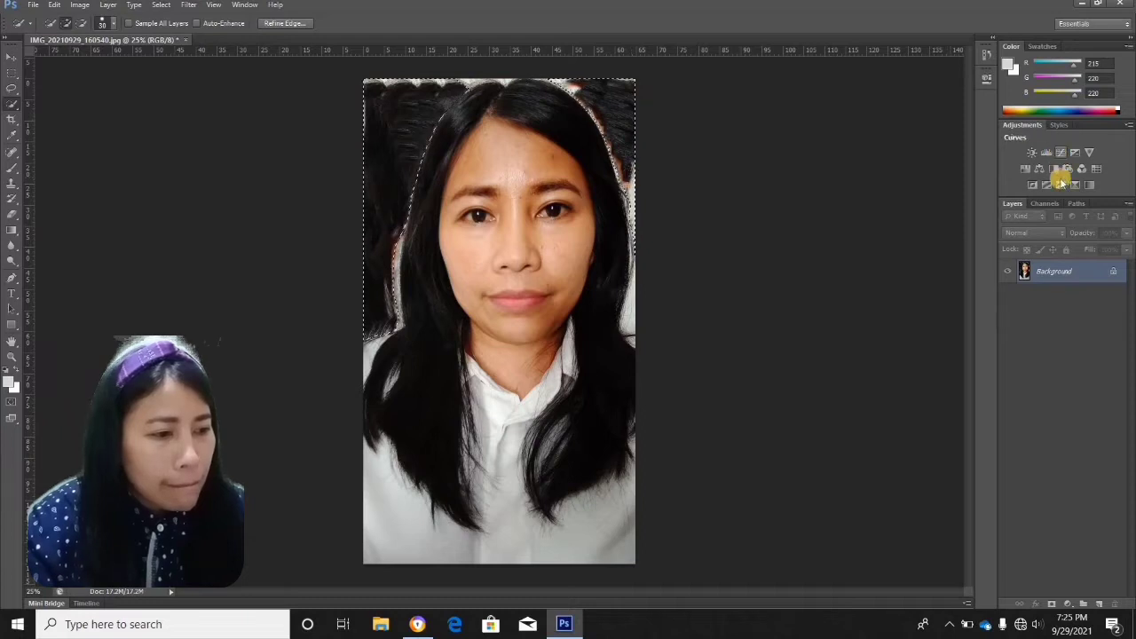
Convert the locked Background into a regular layer and delete the selected backdrop to make it transparent
{"action": "double_click", "coordinate": [1120, 276]}
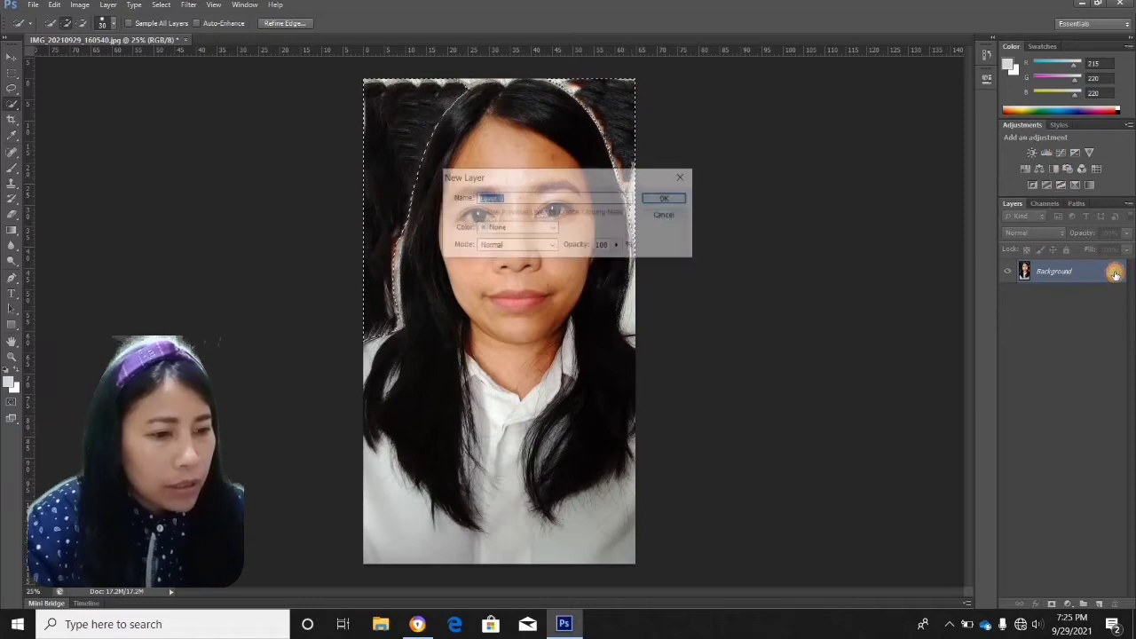
{"action": "left_click", "coordinate": [671, 198]}
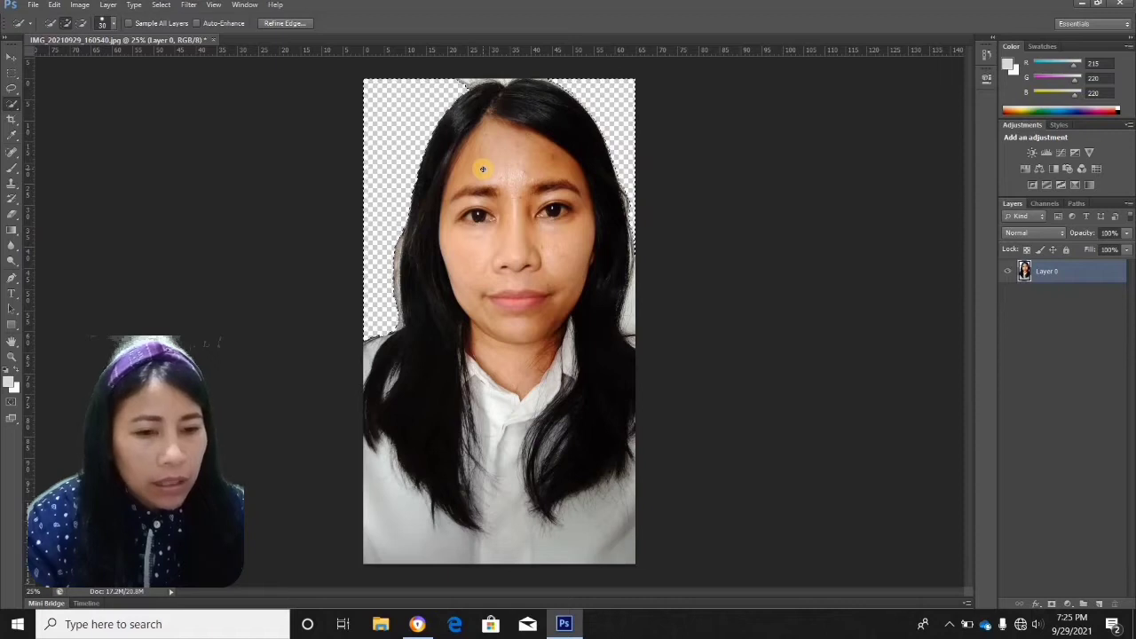
Select the leftover backdrop fringes beside the hair on both sides with Quick Selection and delete them
{"action": "left_click", "coordinate": [13, 106]}
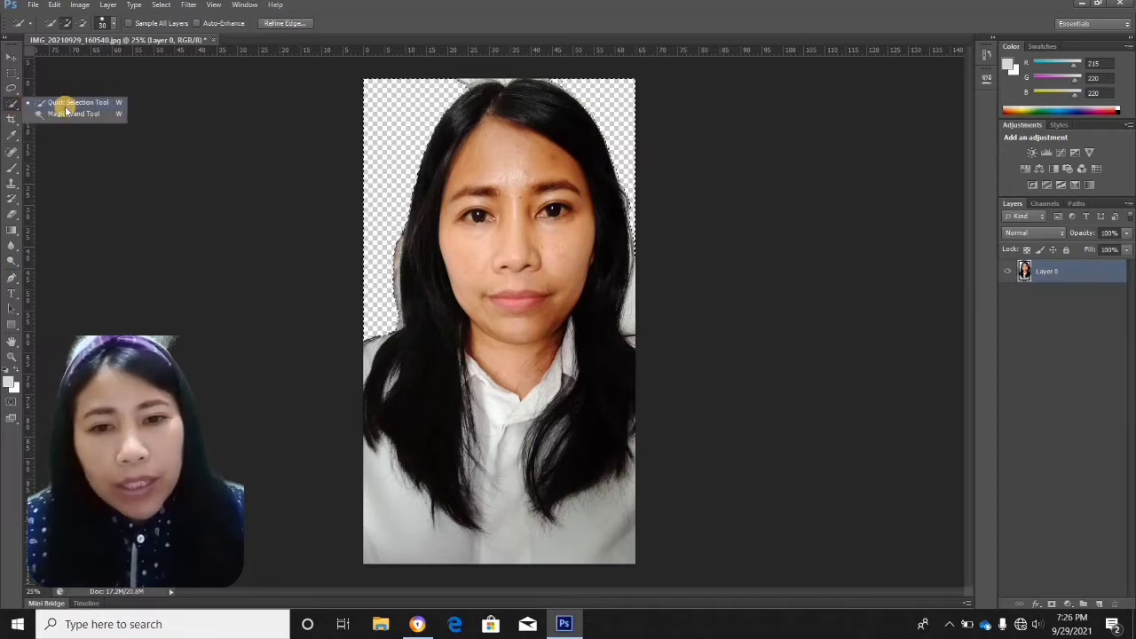
{"action": "left_click", "coordinate": [67, 104]}
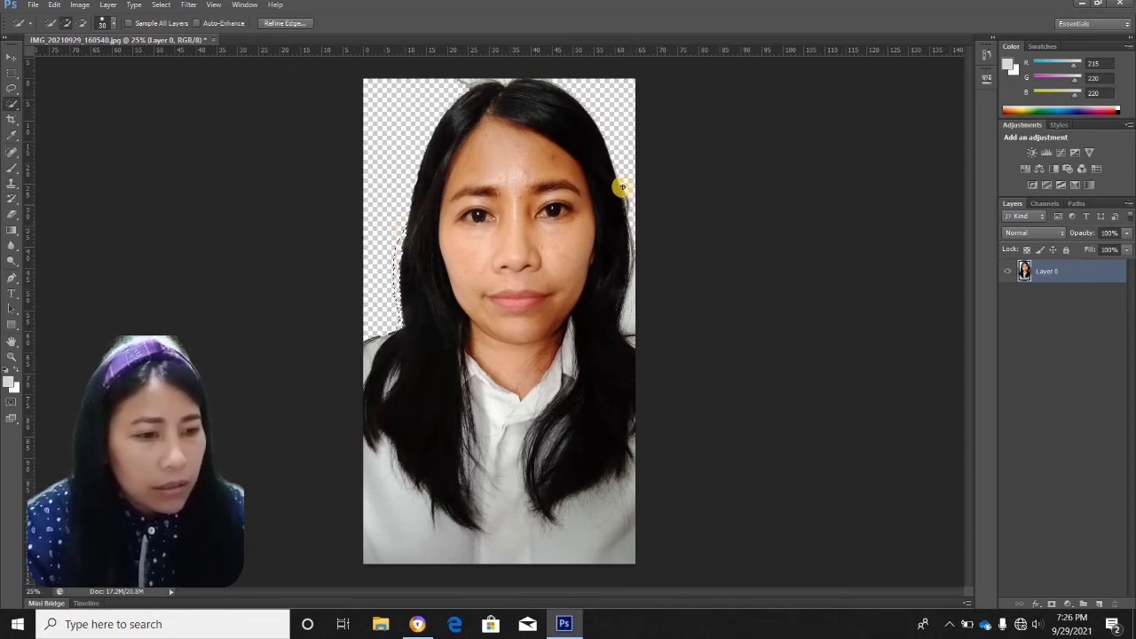
{"action": "left_click_drag", "start_coordinate": [621, 184], "coordinate": [634, 339]}
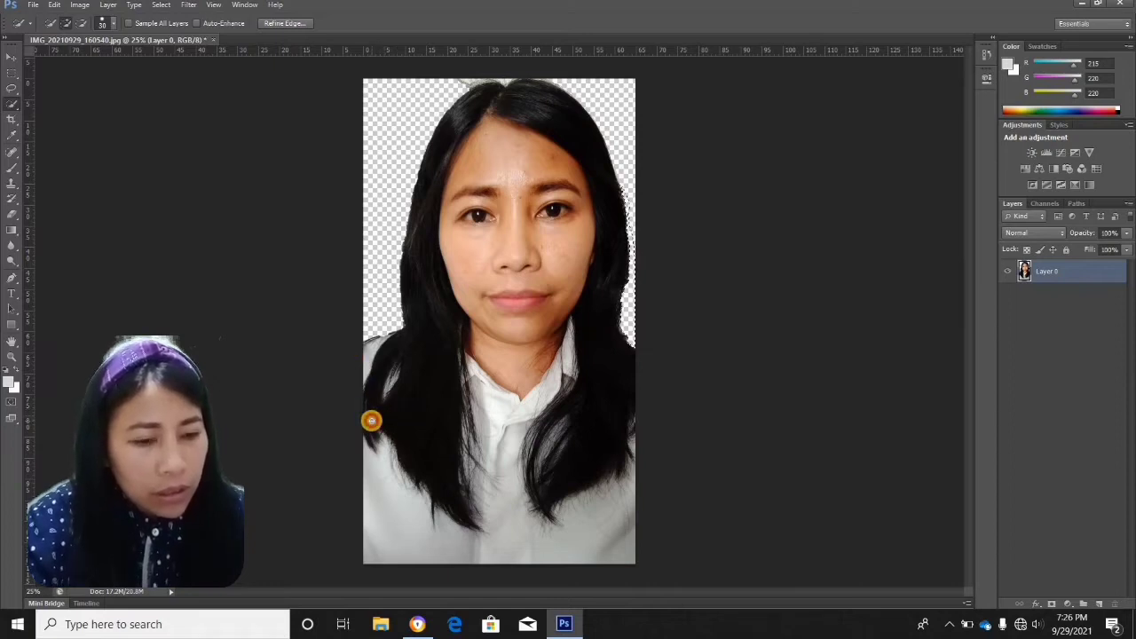
{"action": "mouse_move", "coordinate": [370, 418]}
{"action": "left_mouse_down"}
{"action": "mouse_move", "coordinate": [422, 471]}
{"action": "mouse_move", "coordinate": [397, 430]}
{"action": "mouse_move", "coordinate": [374, 445]}
{"action": "mouse_move", "coordinate": [388, 467]}
{"action": "mouse_move", "coordinate": [371, 423]}
{"action": "left_mouse_up"}
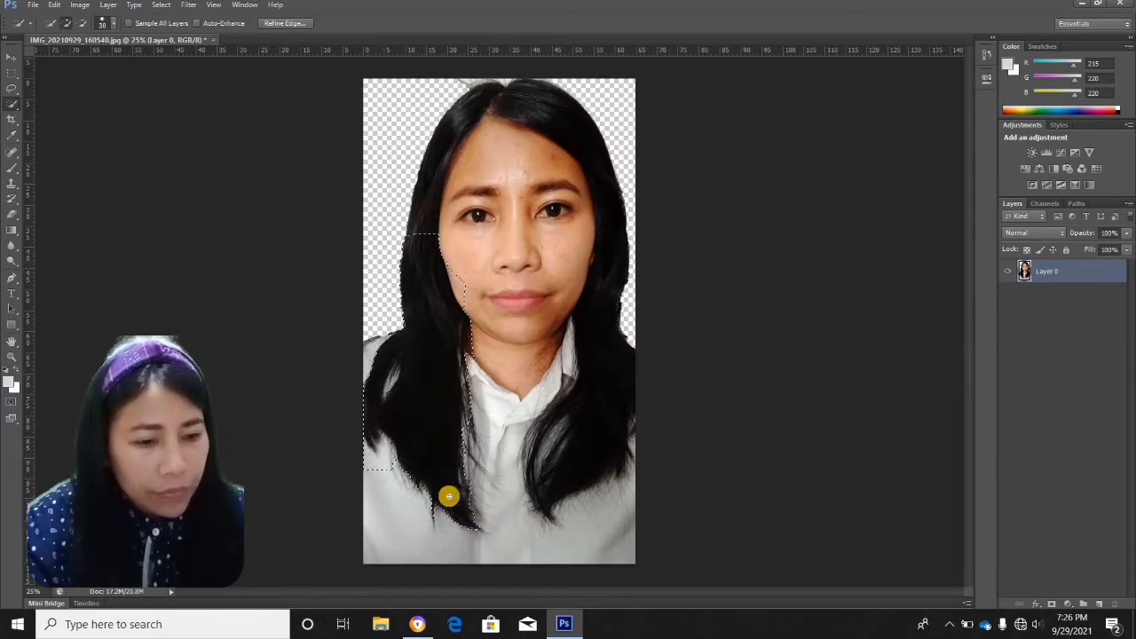
{"action": "left_click", "coordinate": [12, 104]}
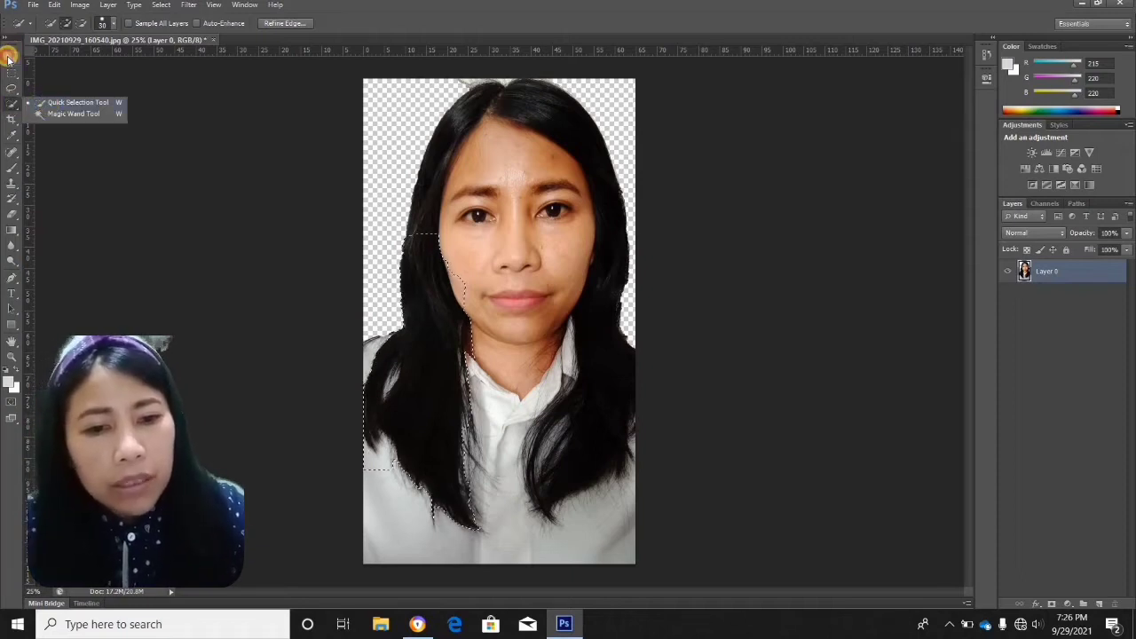
{"action": "left_click", "coordinate": [11, 57]}
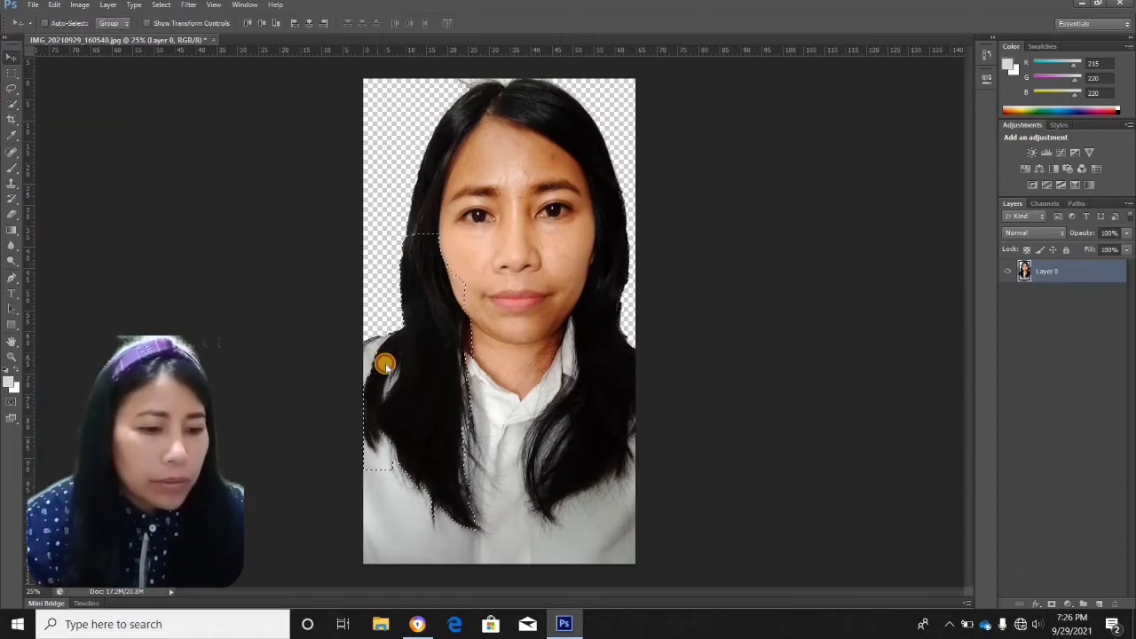
{"action": "left_click", "coordinate": [12, 105]}
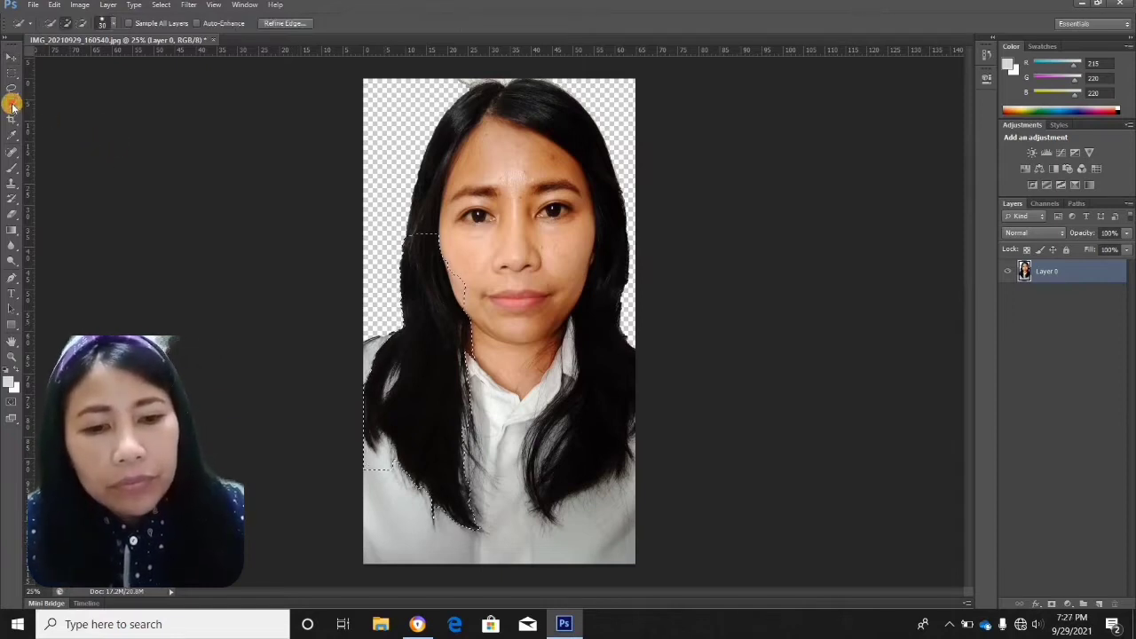
{"action": "left_click", "coordinate": [12, 104]}
{"action": "left_click", "coordinate": [435, 382]}
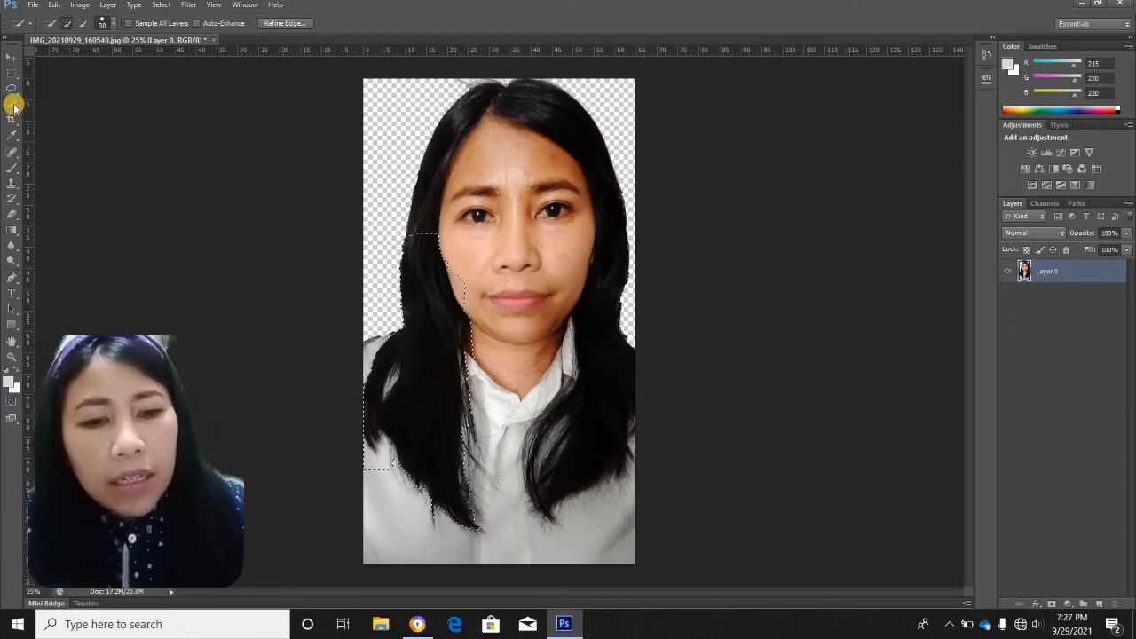
{"action": "left_click", "coordinate": [13, 58]}
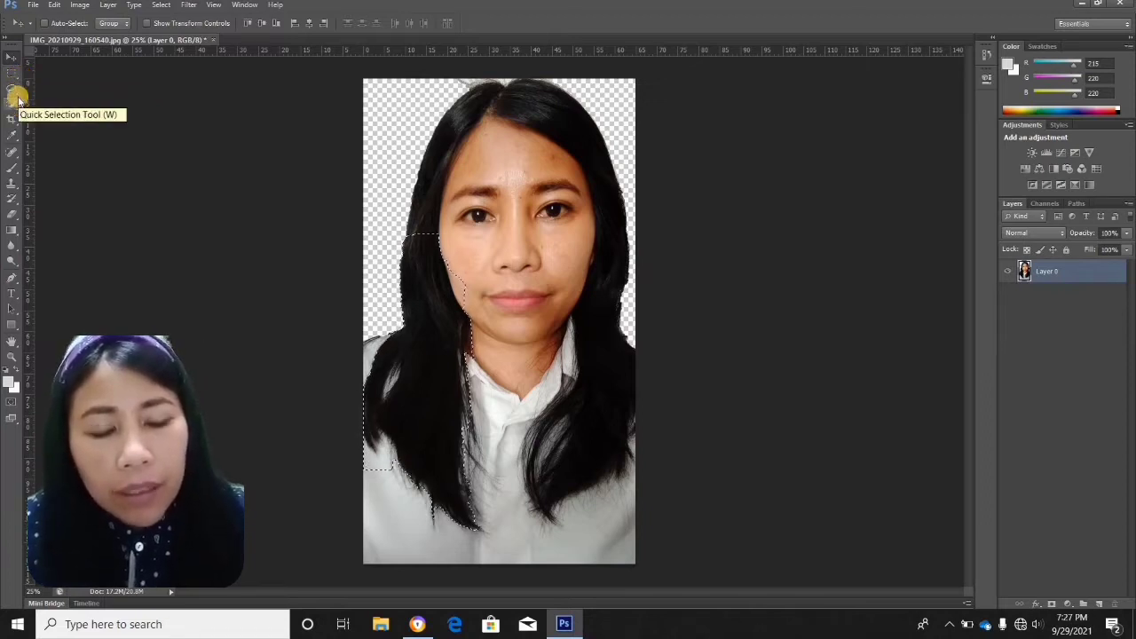
{"action": "left_click", "coordinate": [16, 87]}
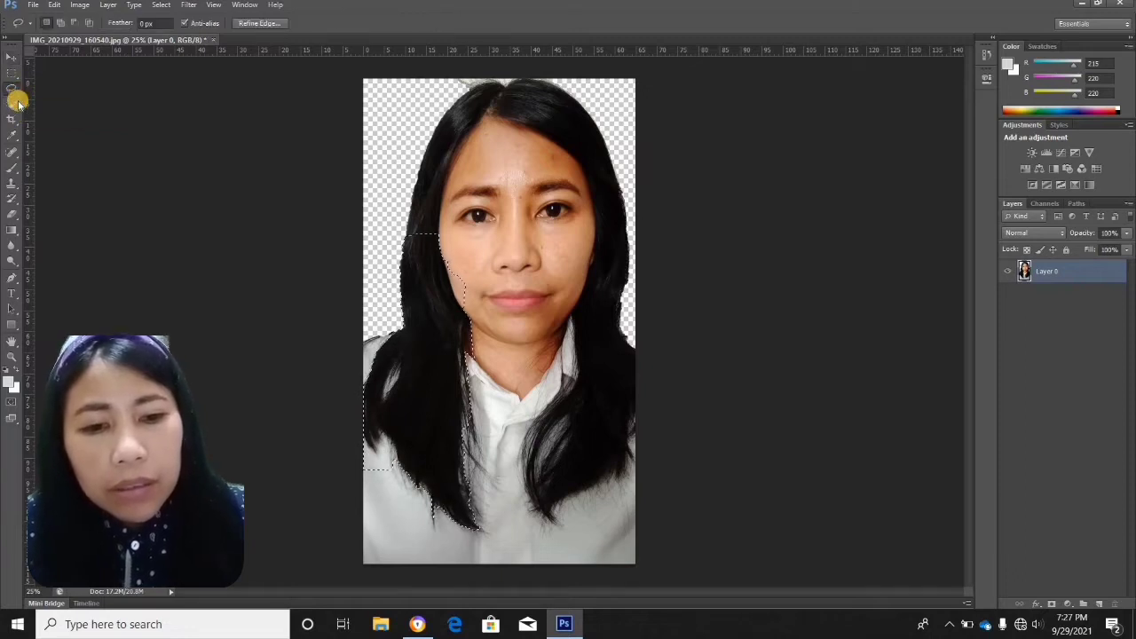
{"action": "left_click", "coordinate": [17, 104]}
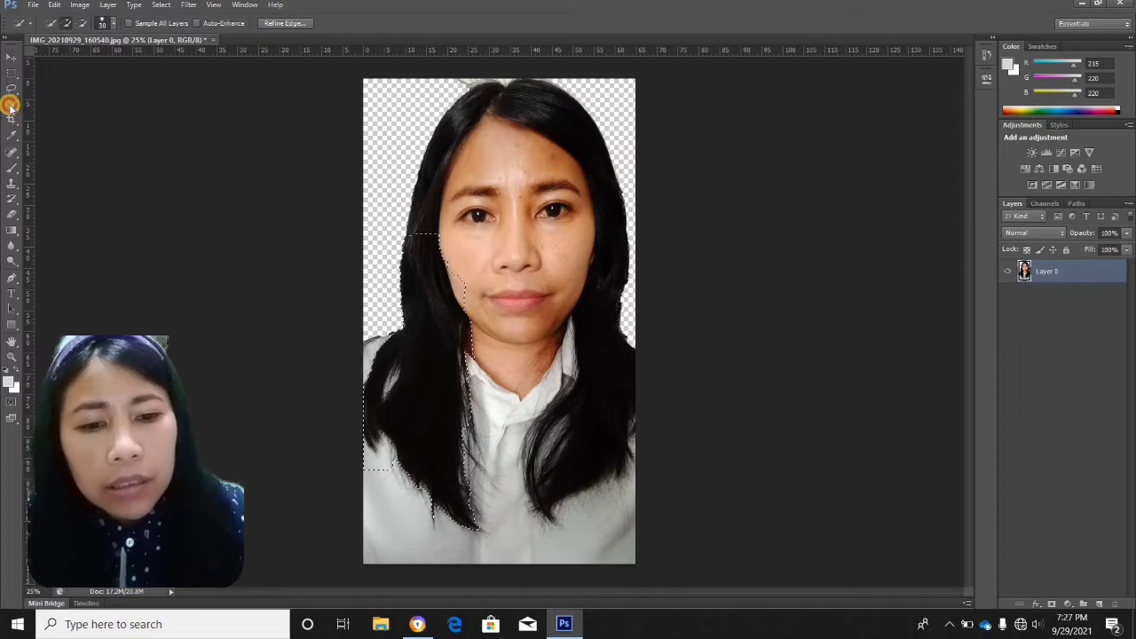
Switch to the Magic Wand tool and clear the current selection
{"action": "right_click", "coordinate": [11, 105]}
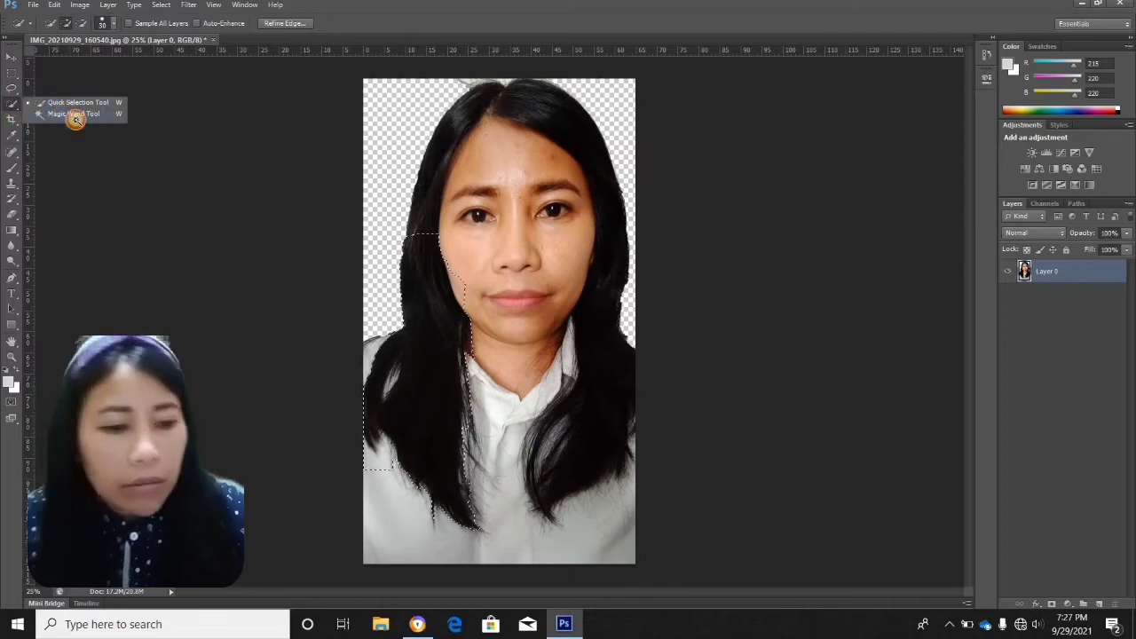
{"action": "left_click", "coordinate": [77, 112]}
{"action": "key", "text": "ctrl+d"}
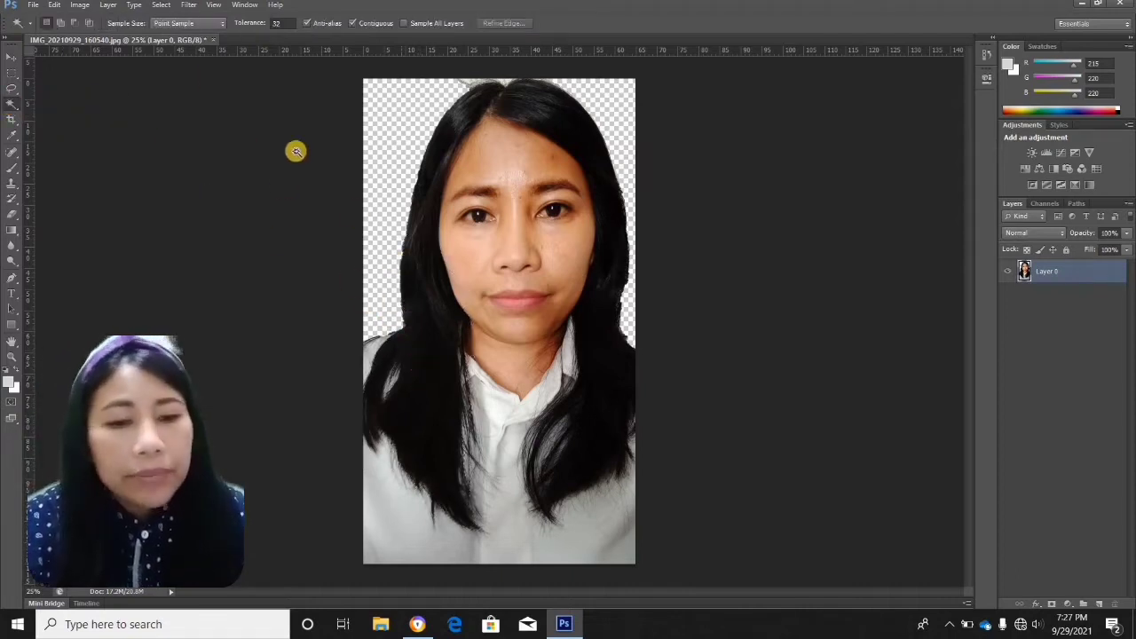
{"action": "left_click", "coordinate": [13, 120]}
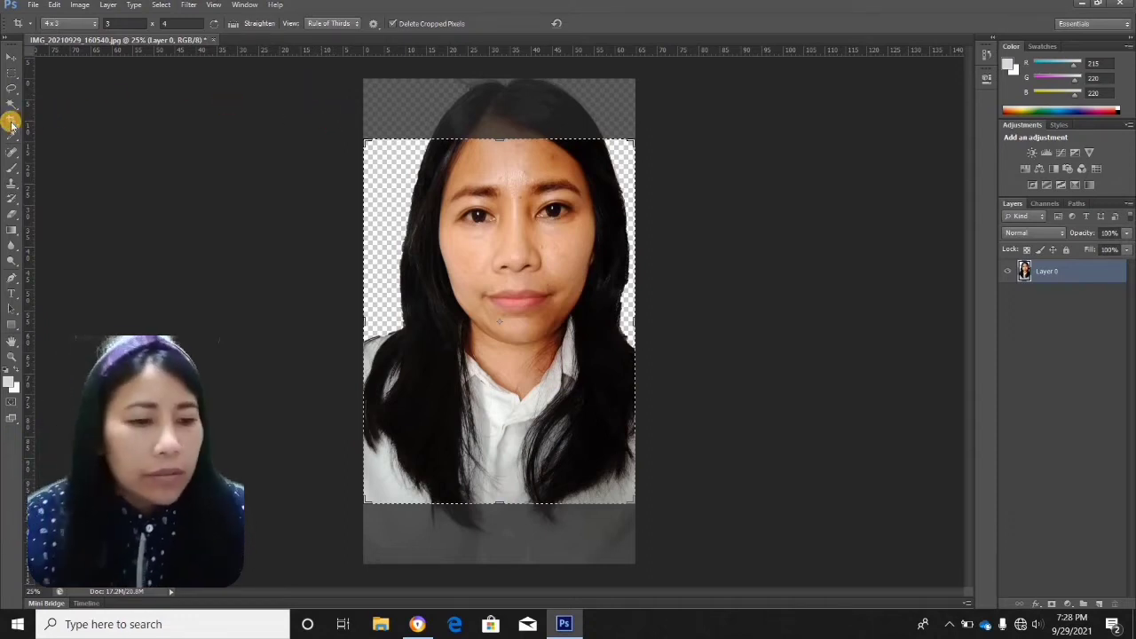
{"action": "left_click", "coordinate": [468, 97]}
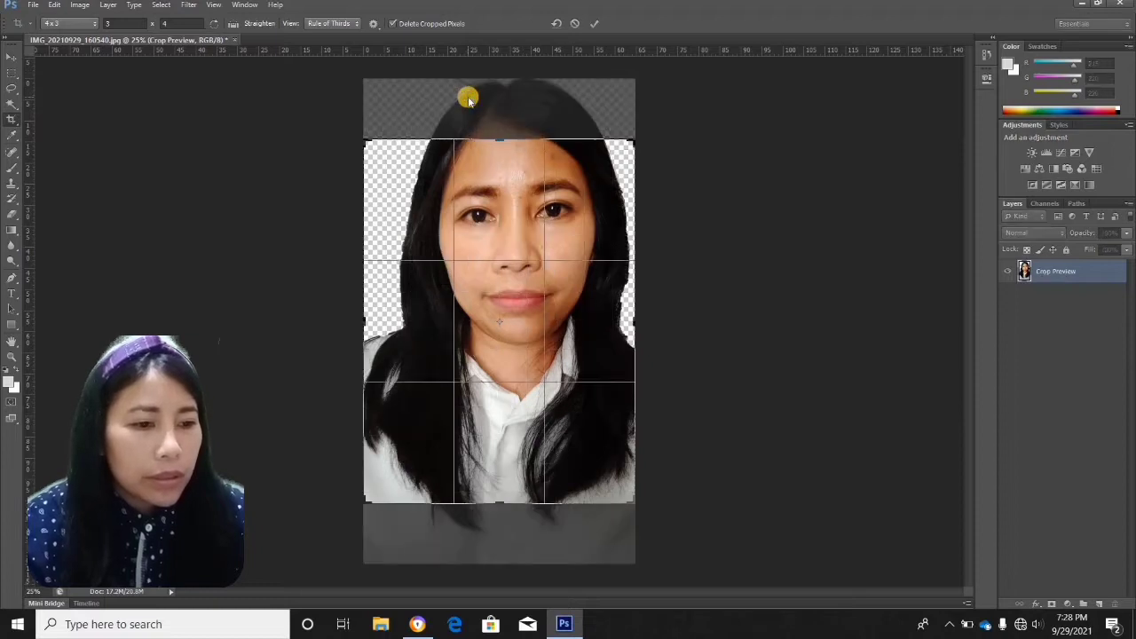
{"action": "right_click", "coordinate": [469, 98]}
{"action": "left_click", "coordinate": [441, 41]}
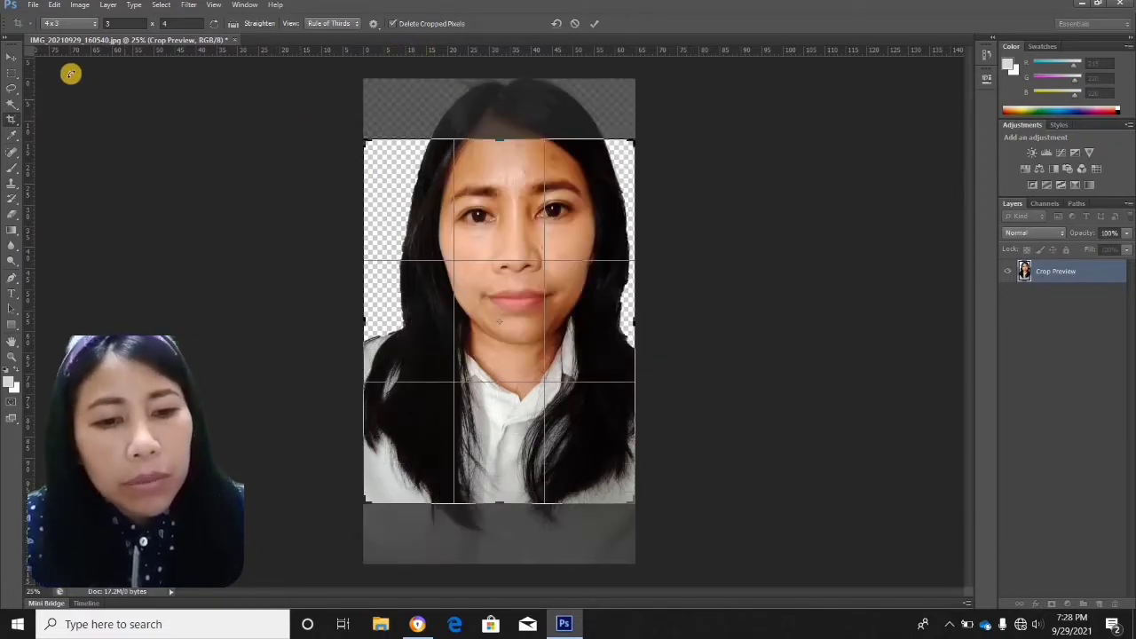
{"action": "left_click", "coordinate": [10, 57]}
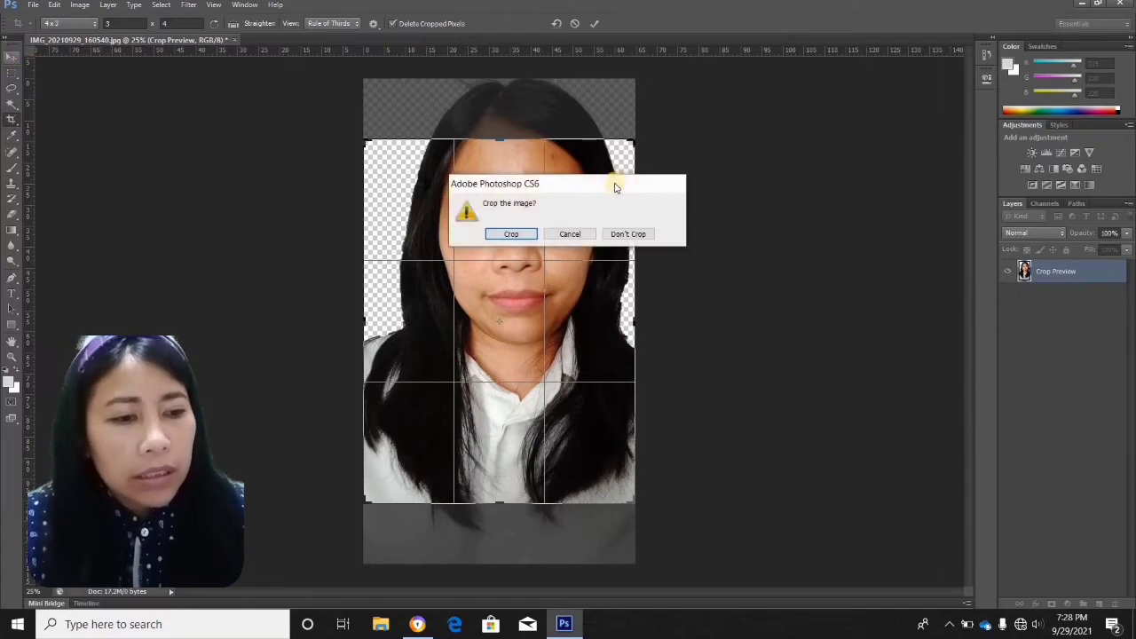
{"action": "left_click", "coordinate": [633, 233]}
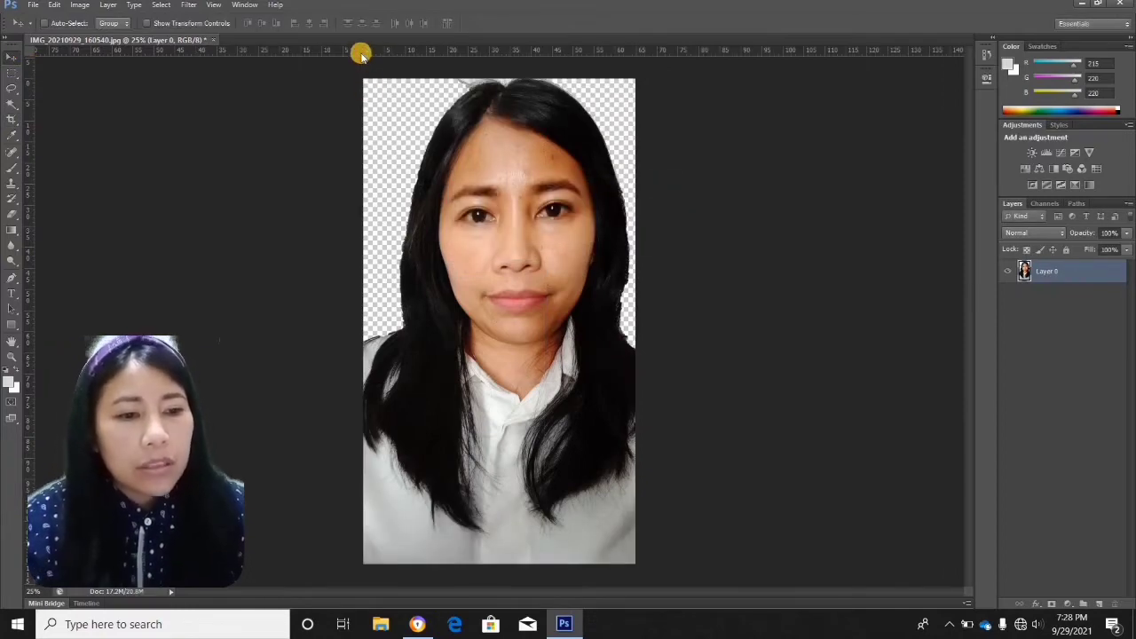
Check the ruler units in the Units & Rulers preferences, keeping Centimeters
{"action": "double_click", "coordinate": [359, 53]}
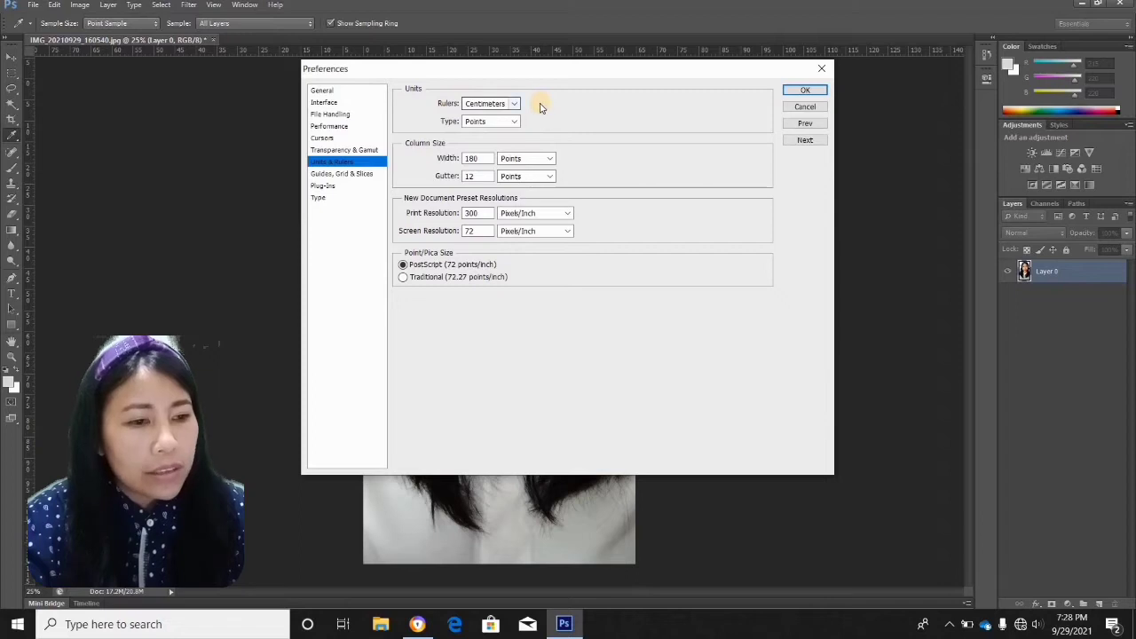
{"action": "left_click", "coordinate": [816, 91]}
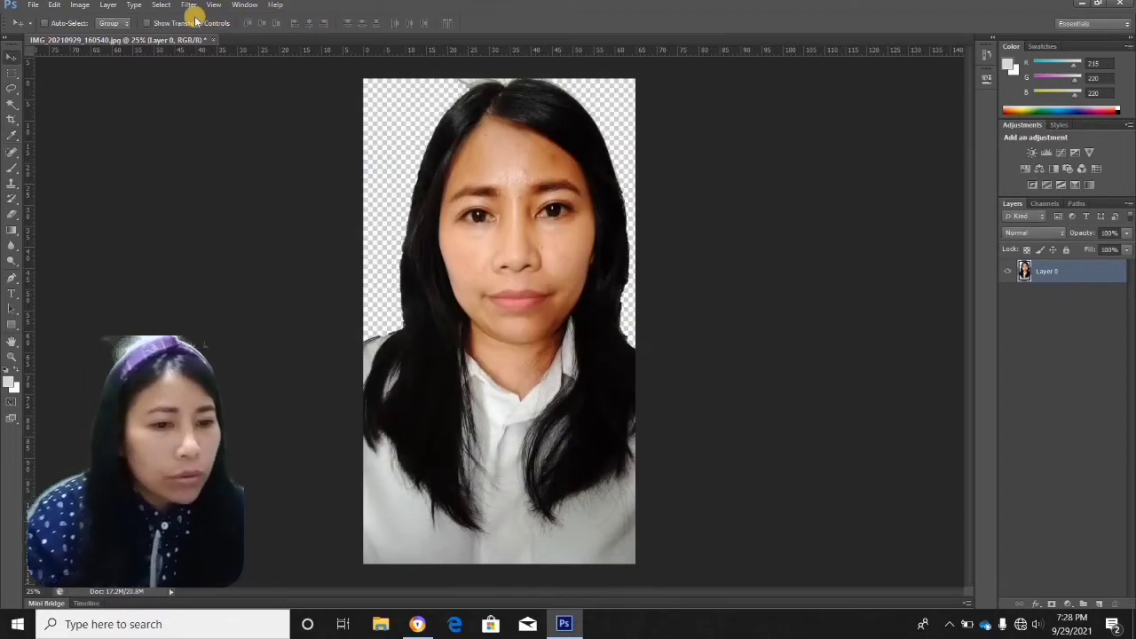
Hide the rulers and show them again
{"action": "left_click", "coordinate": [213, 6]}
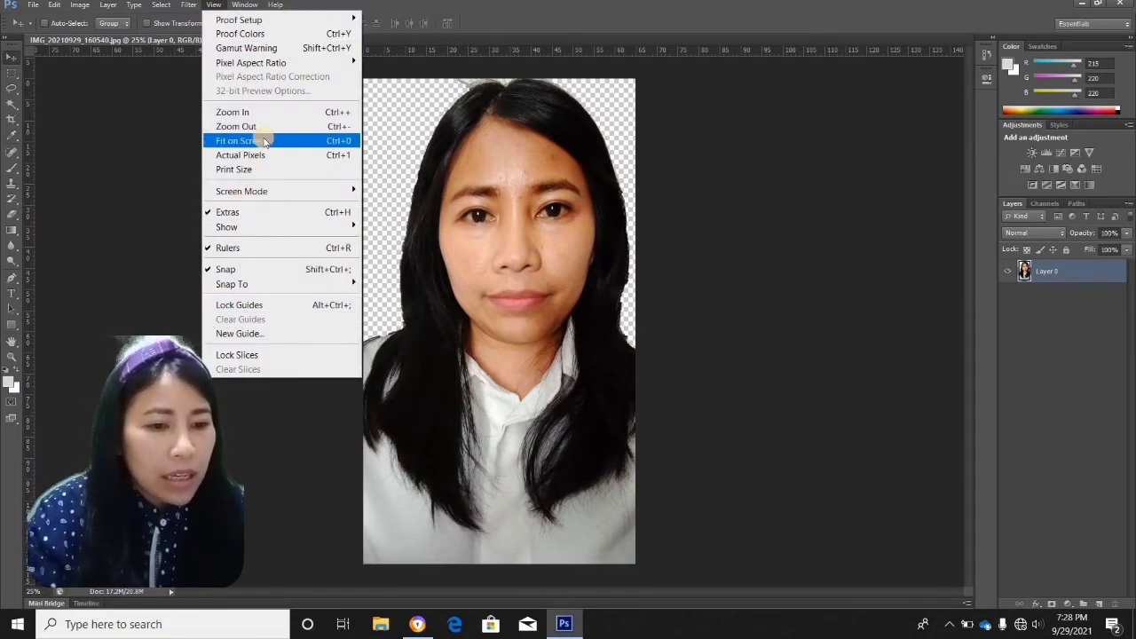
{"action": "left_click", "coordinate": [291, 249]}
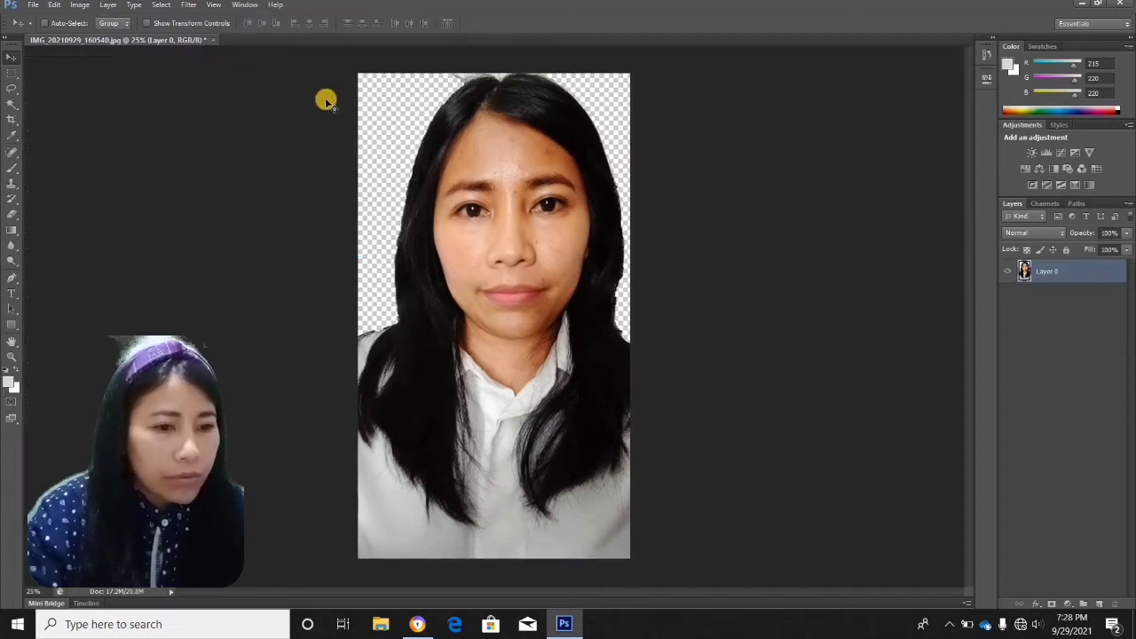
{"action": "left_click", "coordinate": [213, 6]}
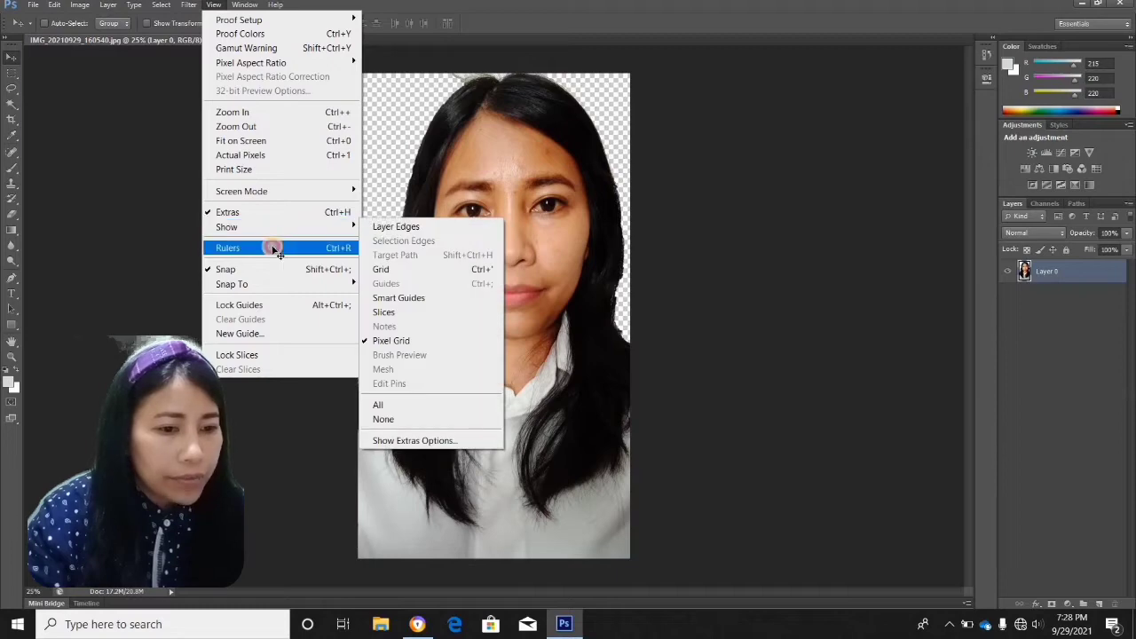
{"action": "left_click", "coordinate": [275, 249]}
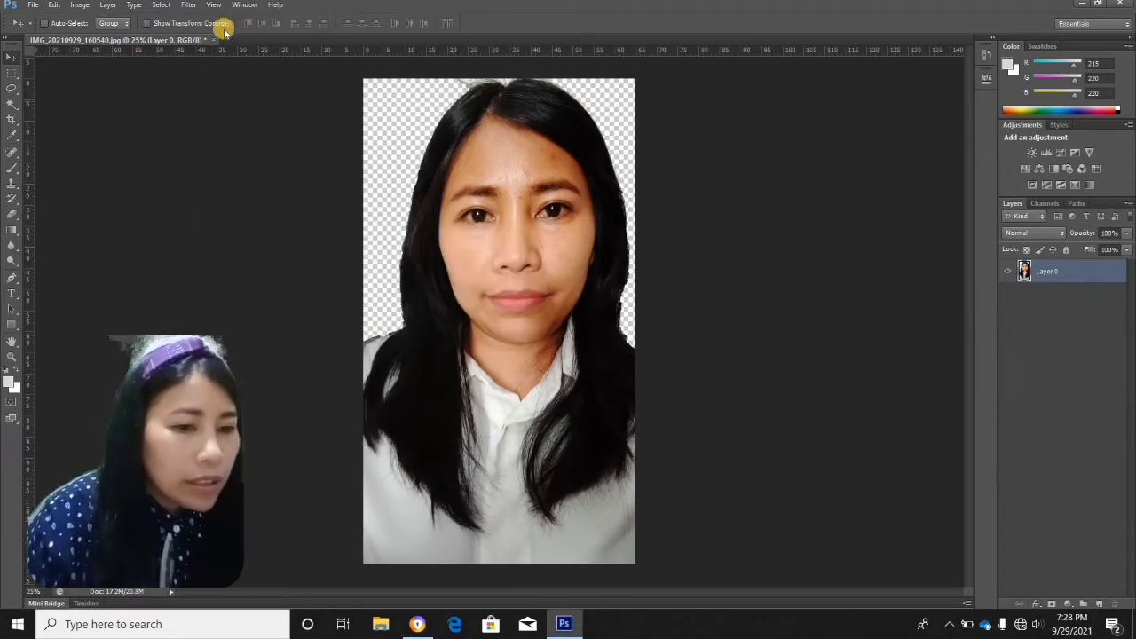
Reopen the Units & Rulers preferences from the ruler and accept Centimeters as the ruler unit
{"action": "double_click", "coordinate": [286, 50]}
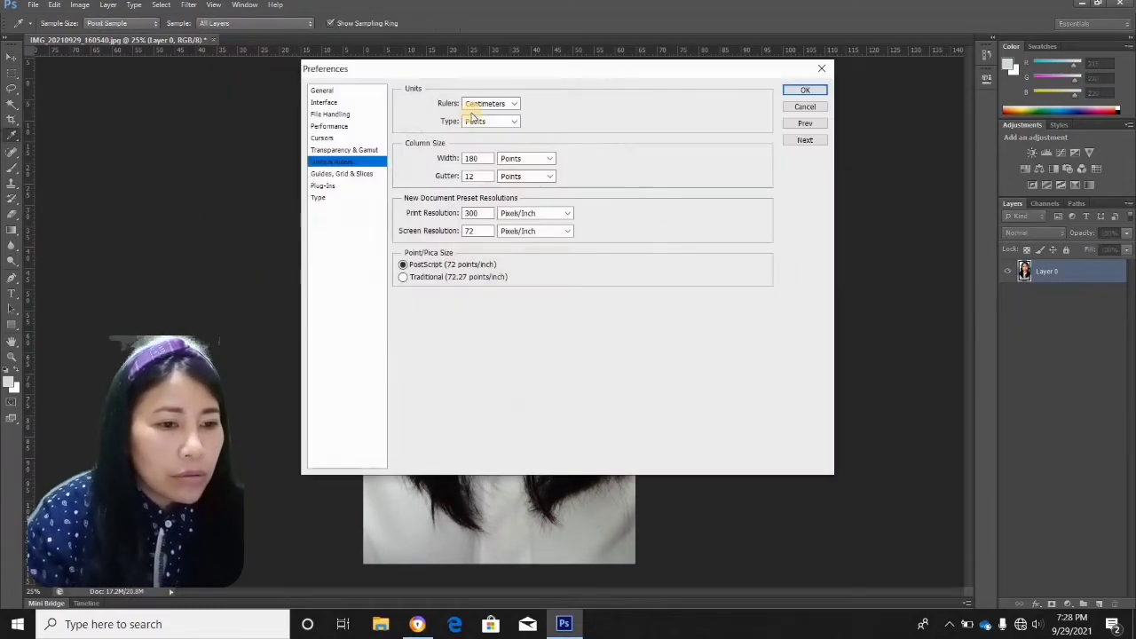
{"action": "left_click", "coordinate": [807, 89]}
{"action": "key", "text": "v"}
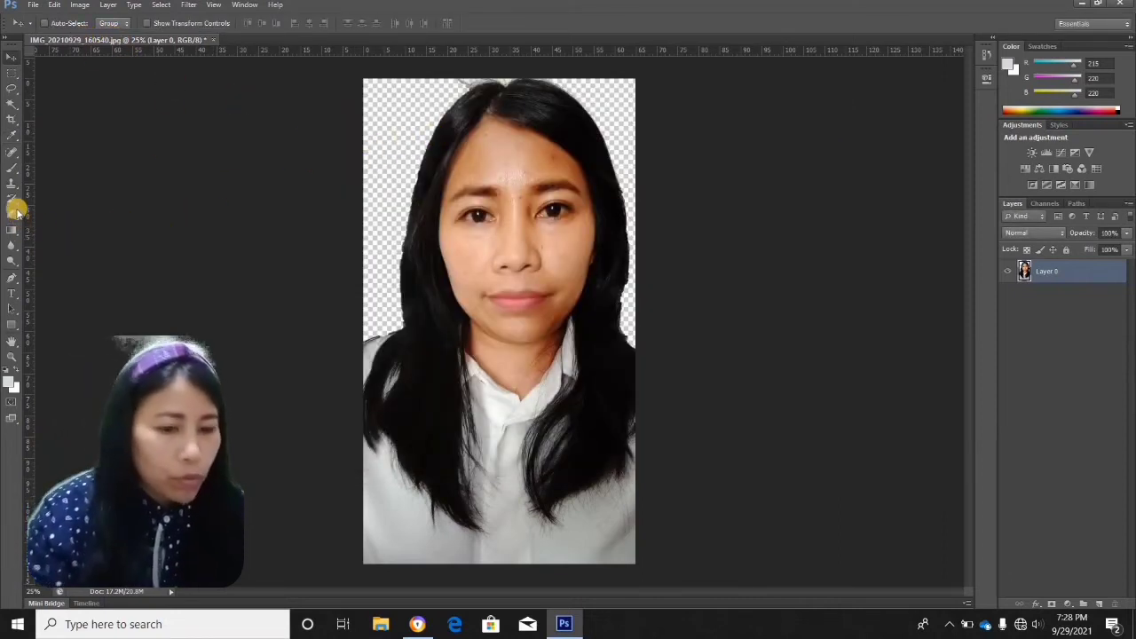
Start the Crop tool with the 4 x 3 aspect ratio preset
{"action": "left_click", "coordinate": [12, 117]}
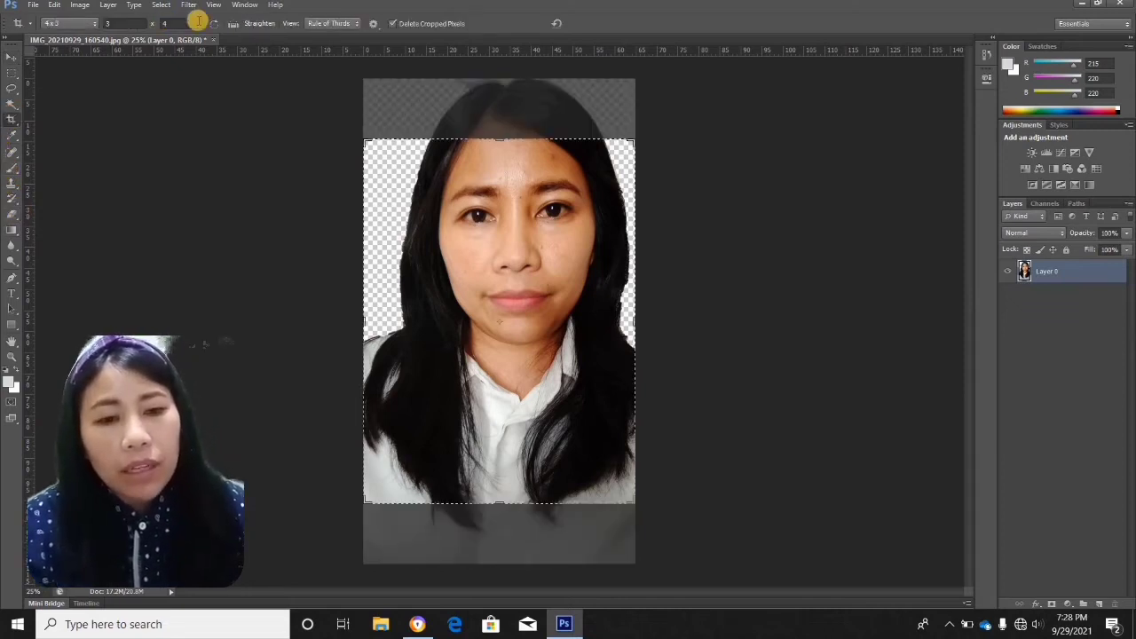
{"action": "left_click", "coordinate": [90, 23]}
{"action": "left_click", "coordinate": [121, 21]}
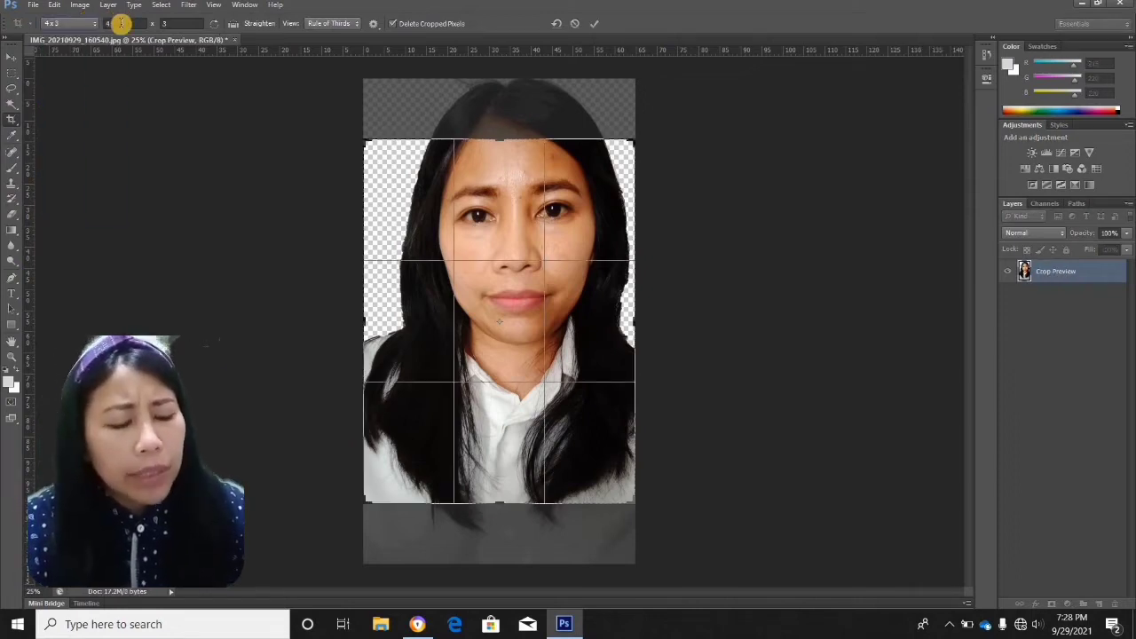
Try a custom crop aspect ratio of 3 by 4
{"action": "left_click", "coordinate": [120, 24]}
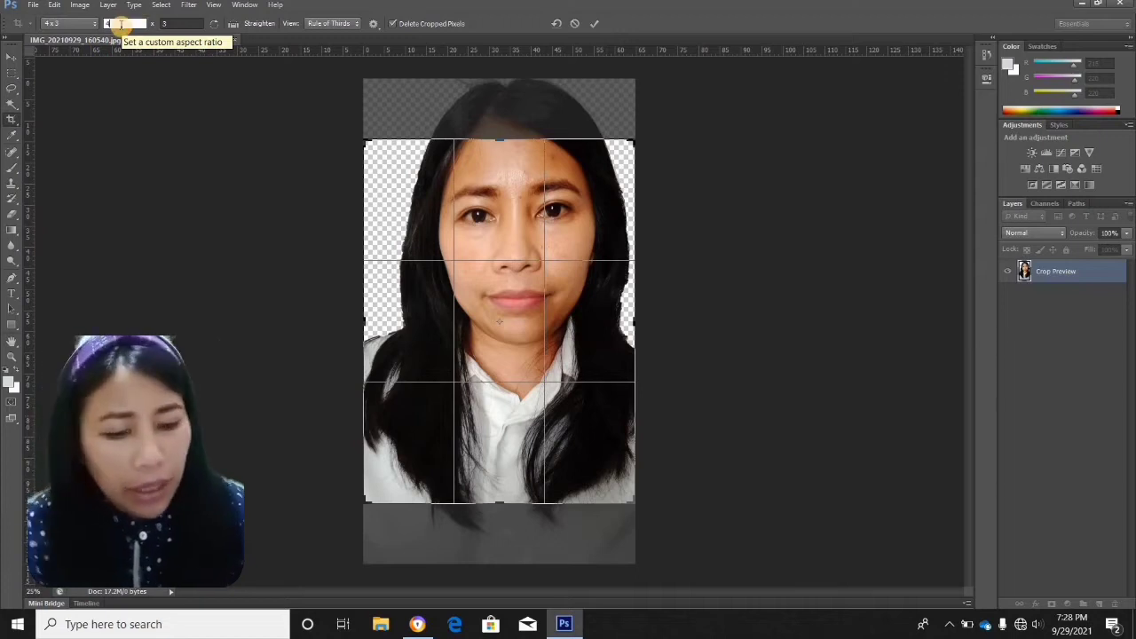
{"action": "type", "text": "5"}
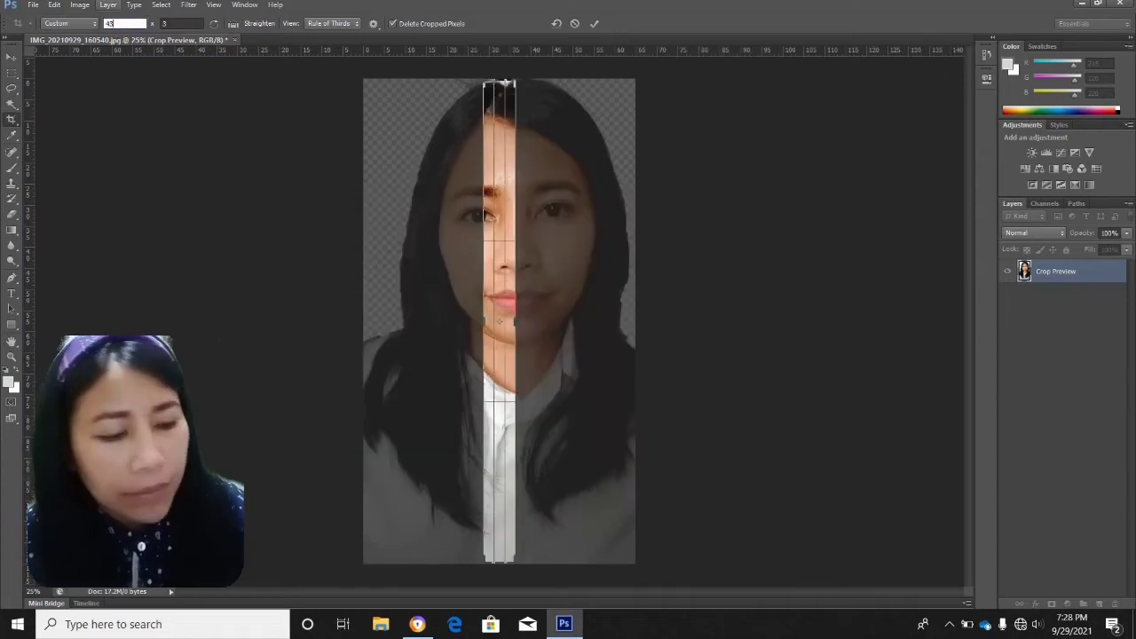
{"action": "key", "text": "BackSpace"}
{"action": "key", "text": "BackSpace"}
{"action": "type", "text": "3"}
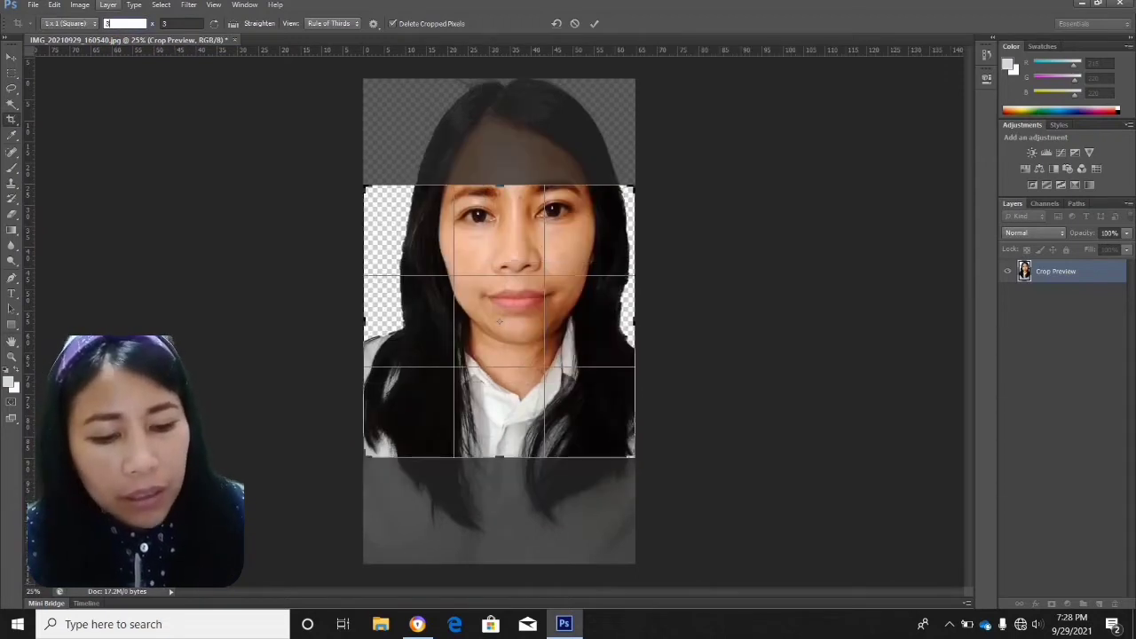
{"action": "key", "text": "Tab"}
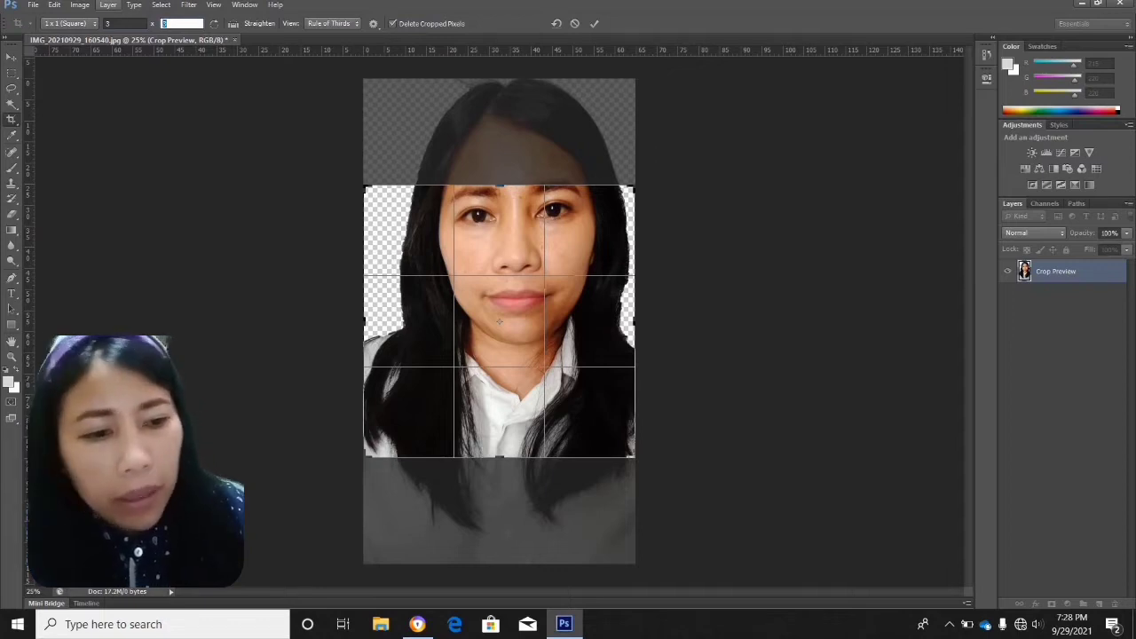
{"action": "type", "text": "4"}
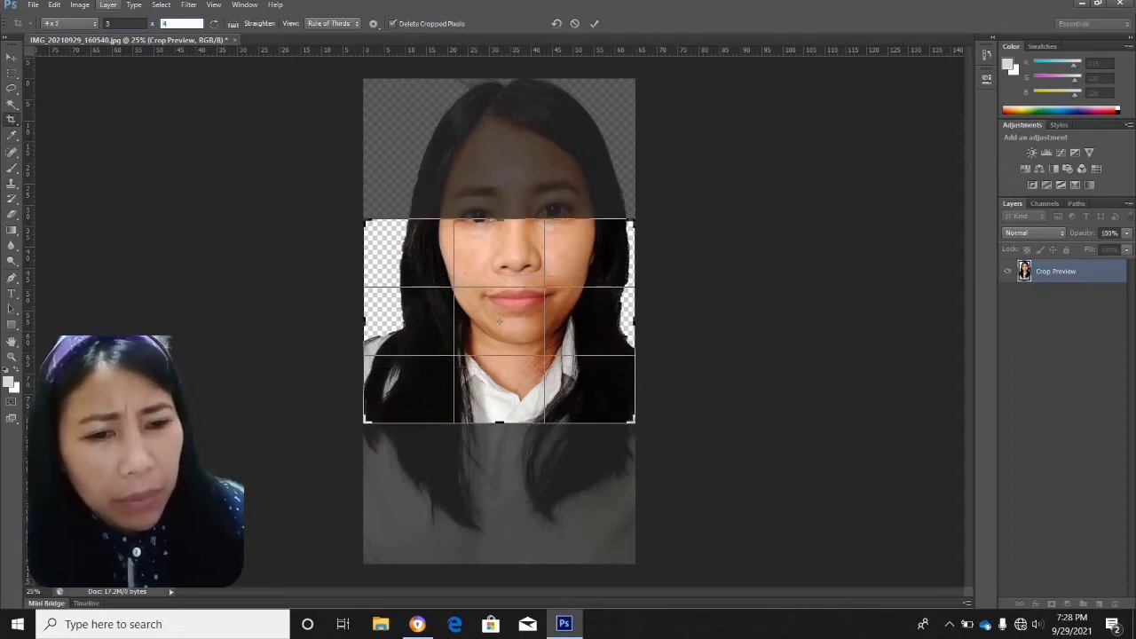
Set the crop aspect ratio to 4 by 3 for an upright portrait frame
{"action": "left_click", "coordinate": [112, 22]}
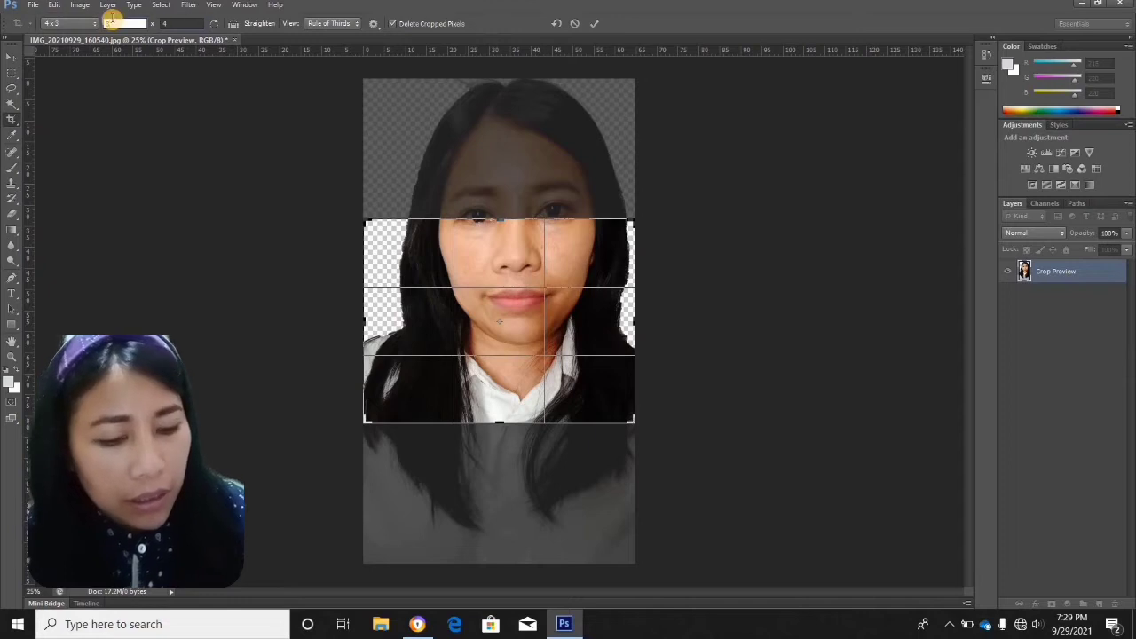
{"action": "type", "text": "4"}
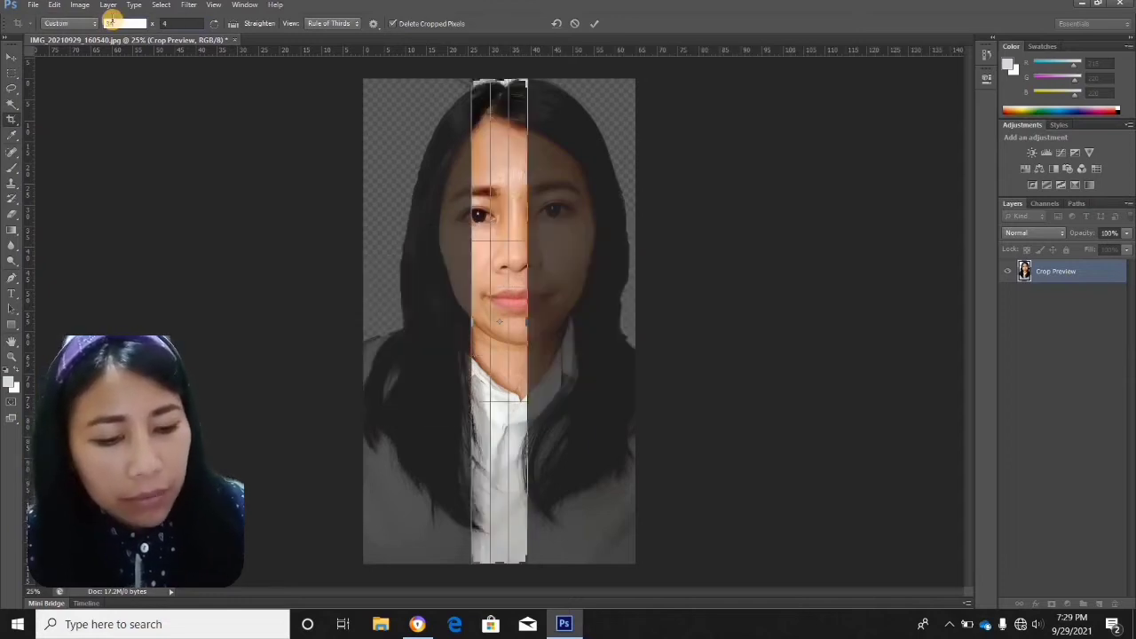
{"action": "key", "text": "BackSpace"}
{"action": "key", "text": "BackSpace"}
{"action": "type", "text": "4"}
{"action": "key", "text": "Tab"}
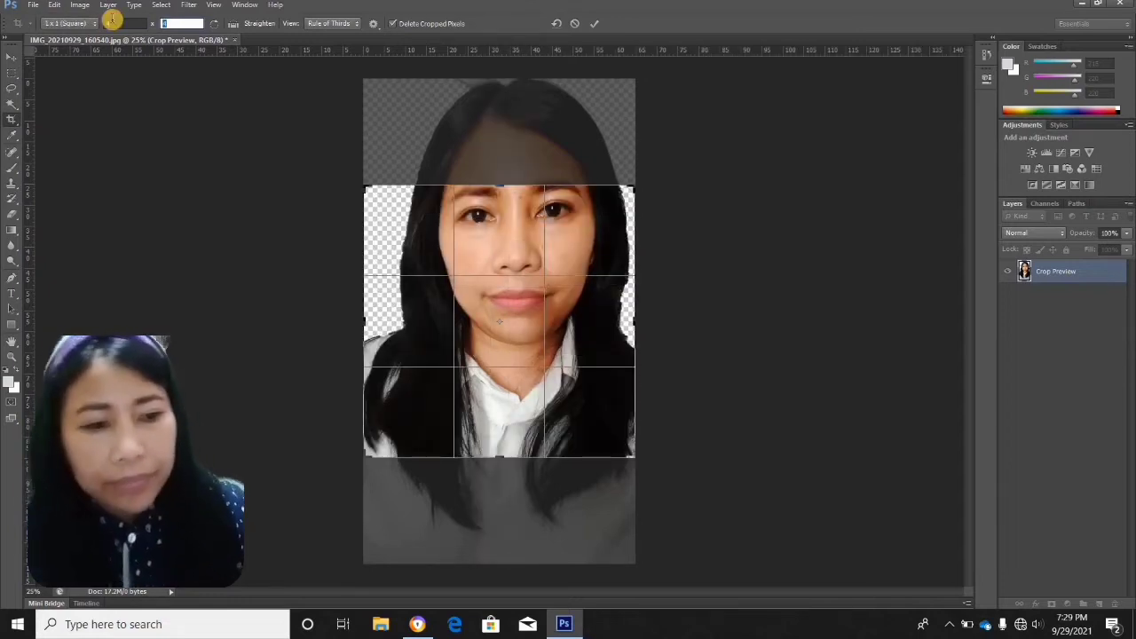
{"action": "type", "text": "3"}
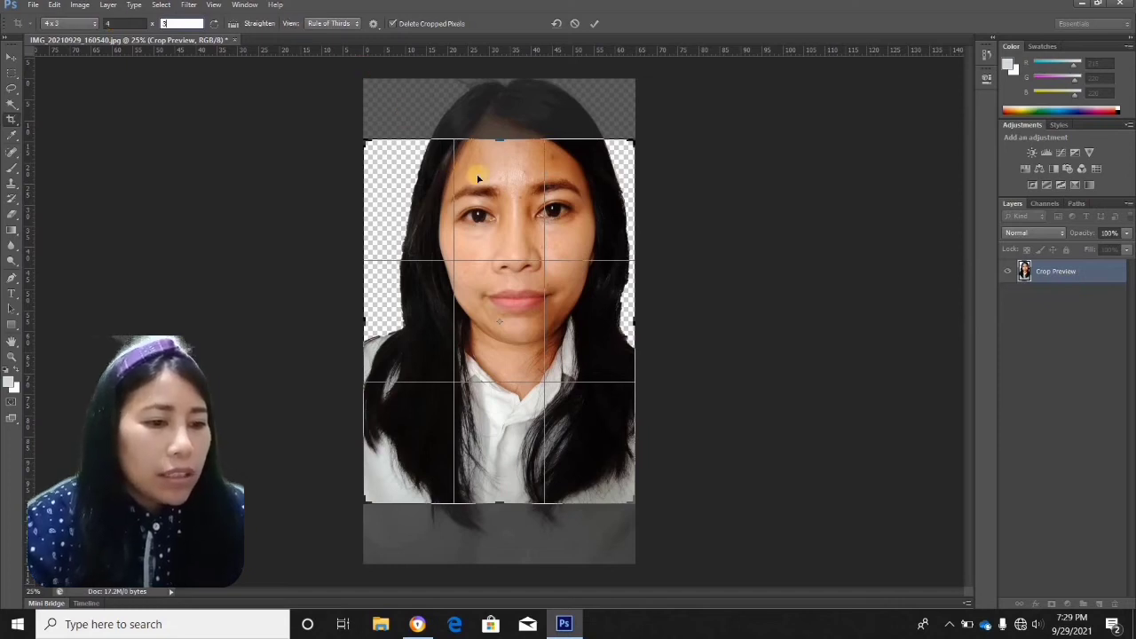
Shift the photo down inside the crop frame to leave space above the hair, and apply the crop
{"action": "left_click", "coordinate": [495, 207]}
{"action": "left_click_drag", "start_coordinate": [496, 208], "coordinate": [496, 266]}
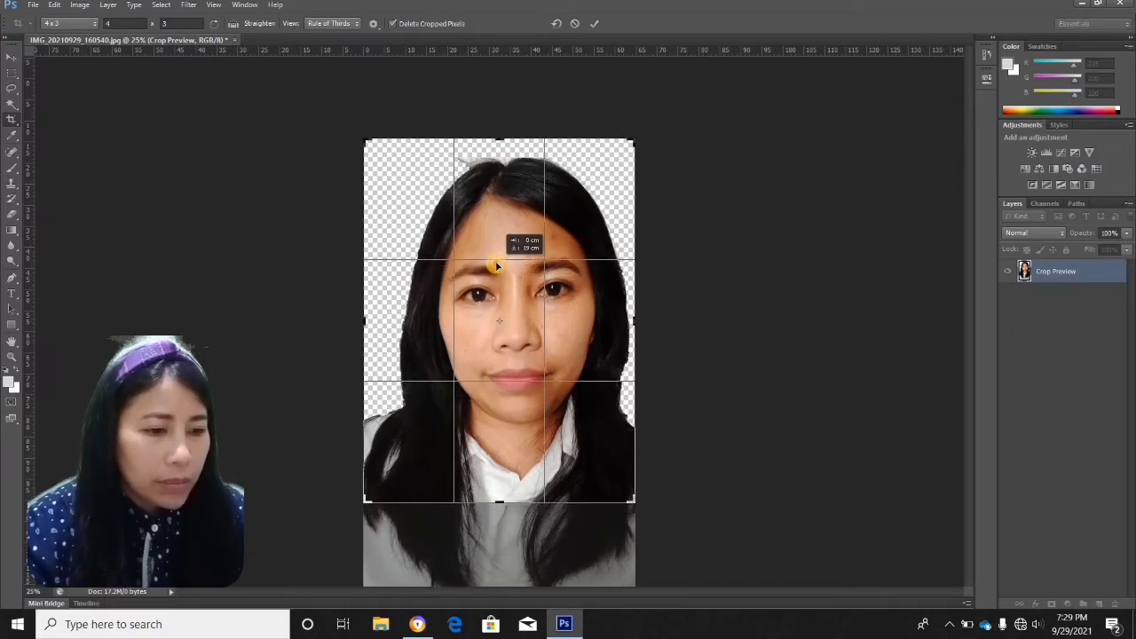
{"action": "left_click_drag", "start_coordinate": [496, 267], "coordinate": [495, 256]}
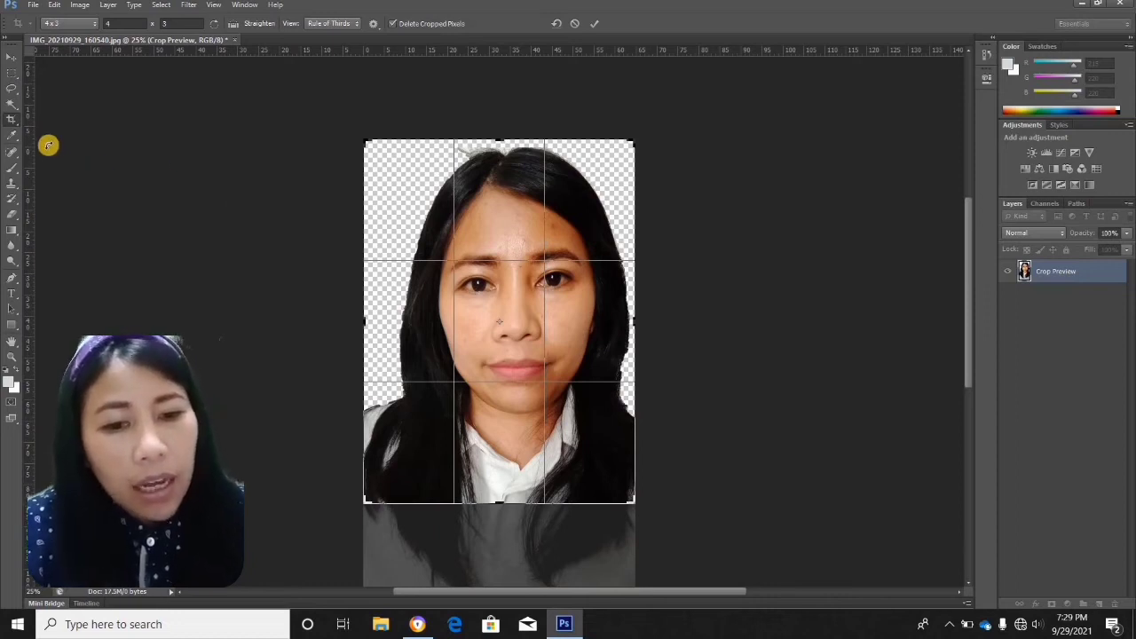
{"action": "left_click", "coordinate": [15, 117]}
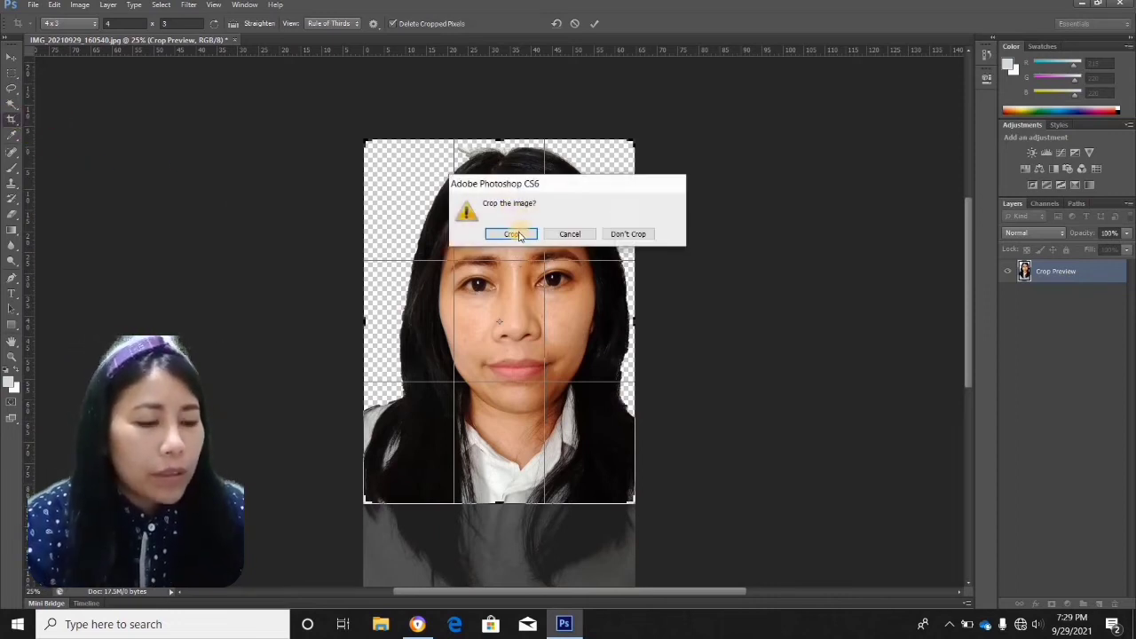
{"action": "left_click", "coordinate": [518, 234]}
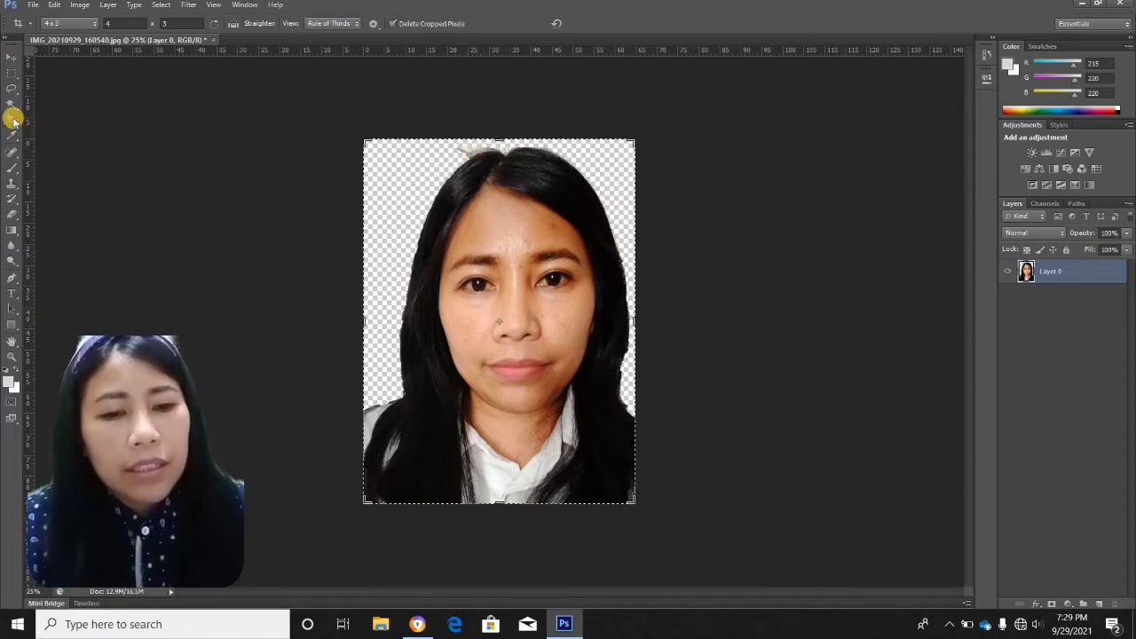
Select the leftover backdrop fringe above the head with the Quick Selection tool and delete it
{"action": "left_click", "coordinate": [12, 57]}
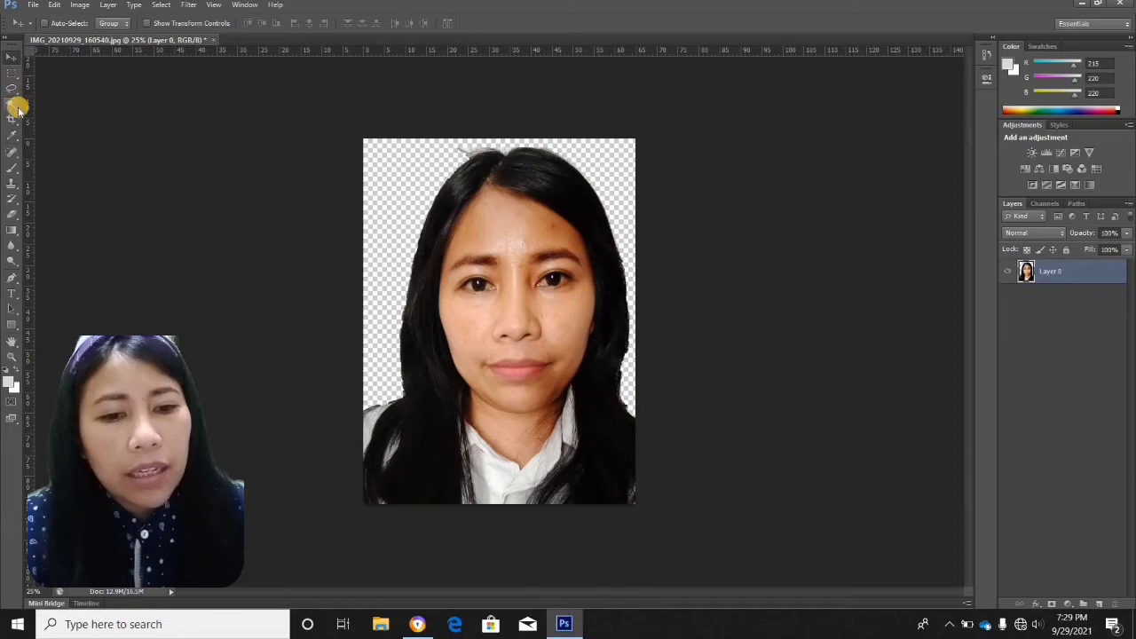
{"action": "left_click", "coordinate": [18, 108]}
{"action": "right_click", "coordinate": [18, 107]}
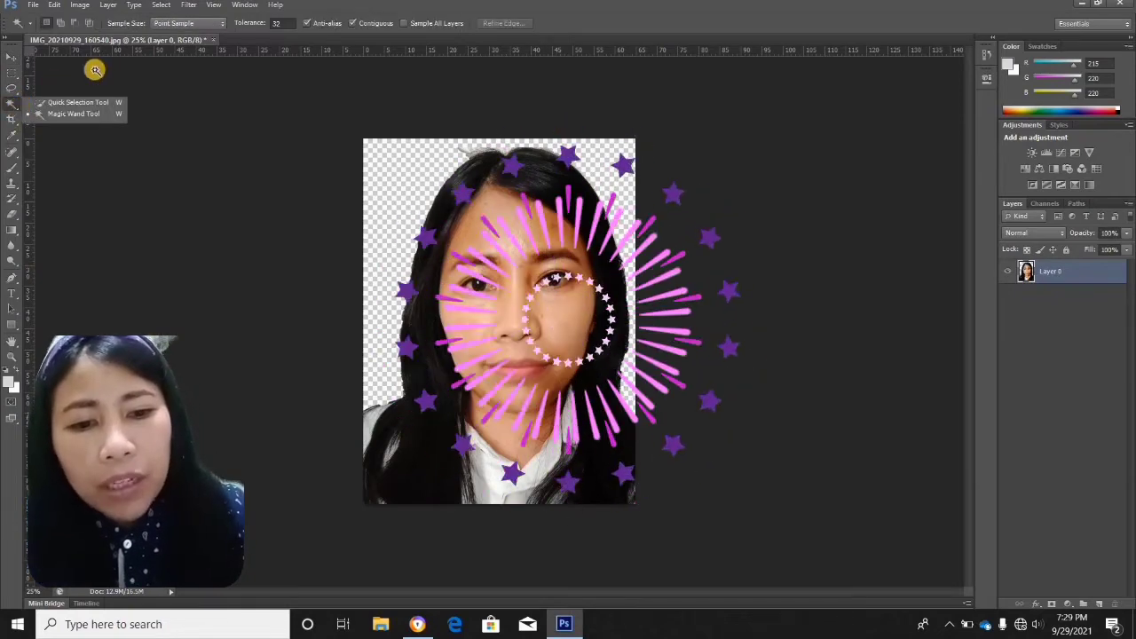
{"action": "left_click", "coordinate": [80, 102]}
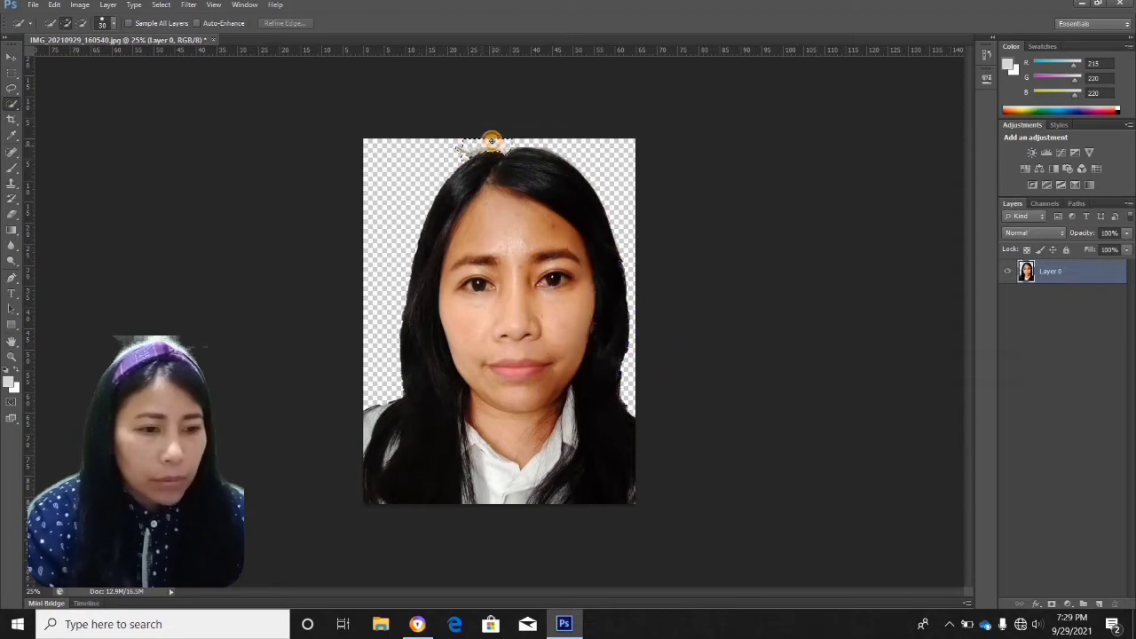
{"action": "left_click_drag", "start_coordinate": [490, 140], "coordinate": [458, 139]}
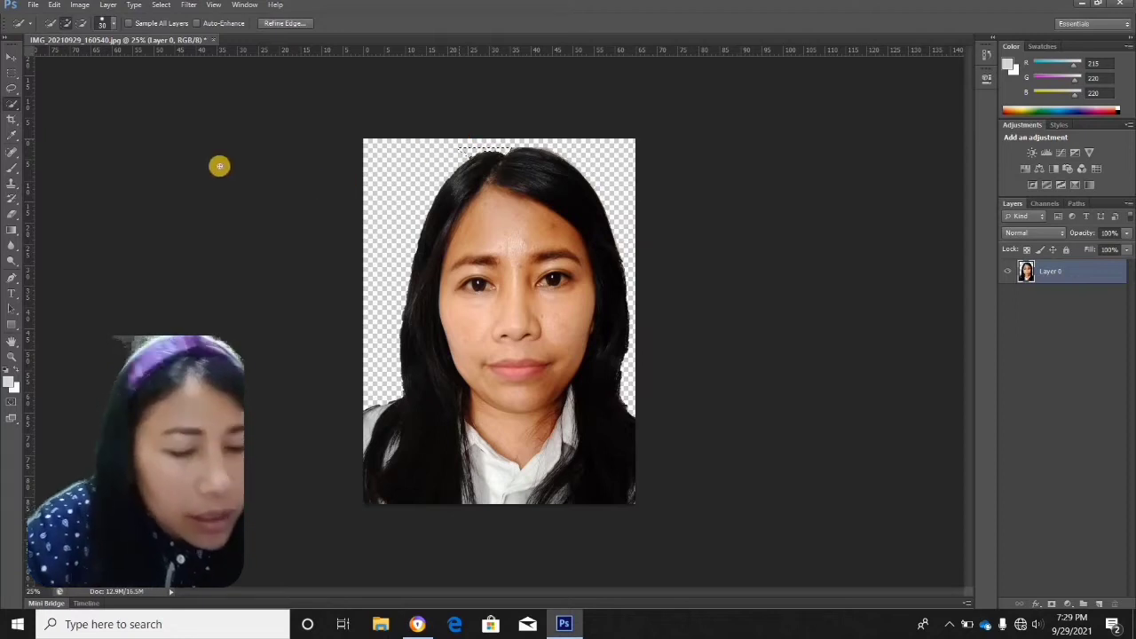
Switch to the Magic Wand tool, clear the selection above the head, and activate the Move tool
{"action": "right_click", "coordinate": [12, 104]}
{"action": "left_click", "coordinate": [37, 114]}
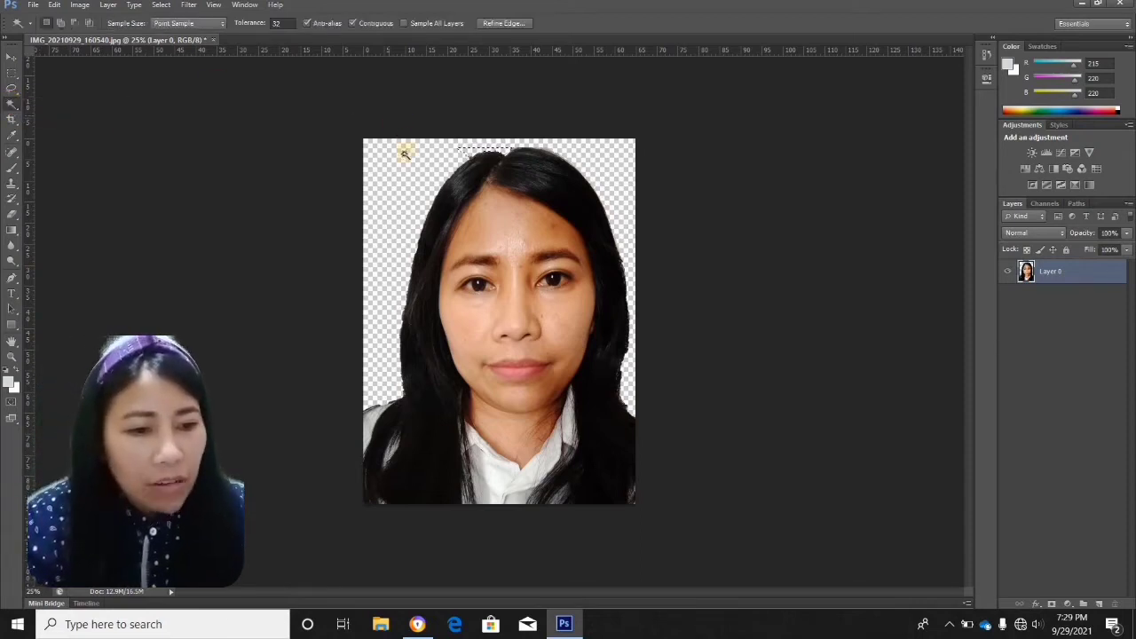
{"action": "key", "text": "ctrl+d"}
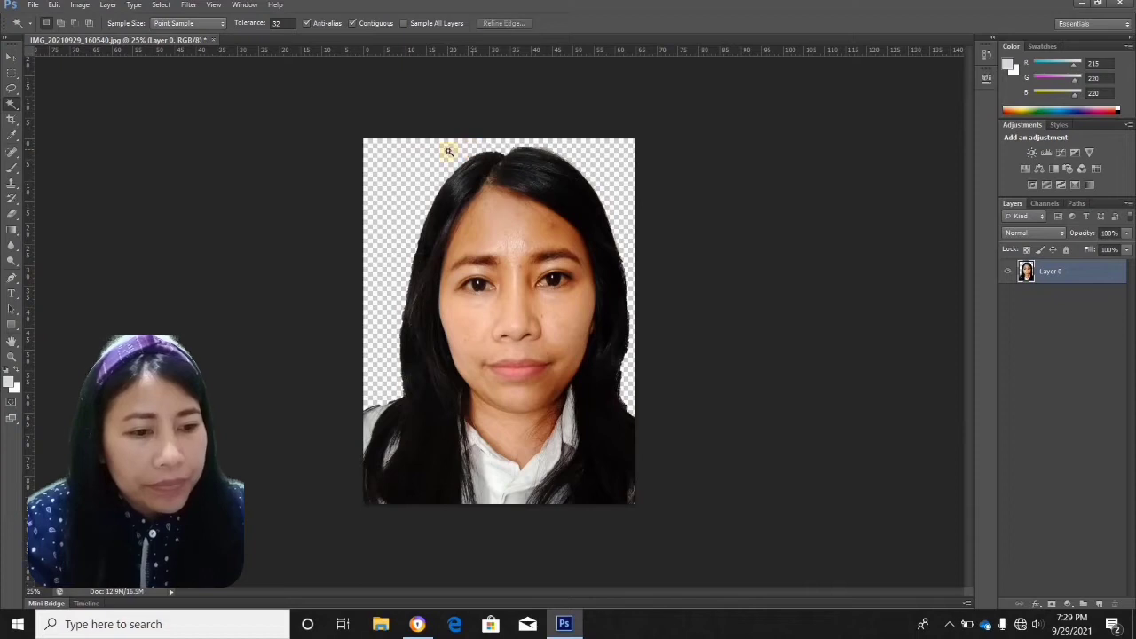
{"action": "left_click", "coordinate": [11, 58]}
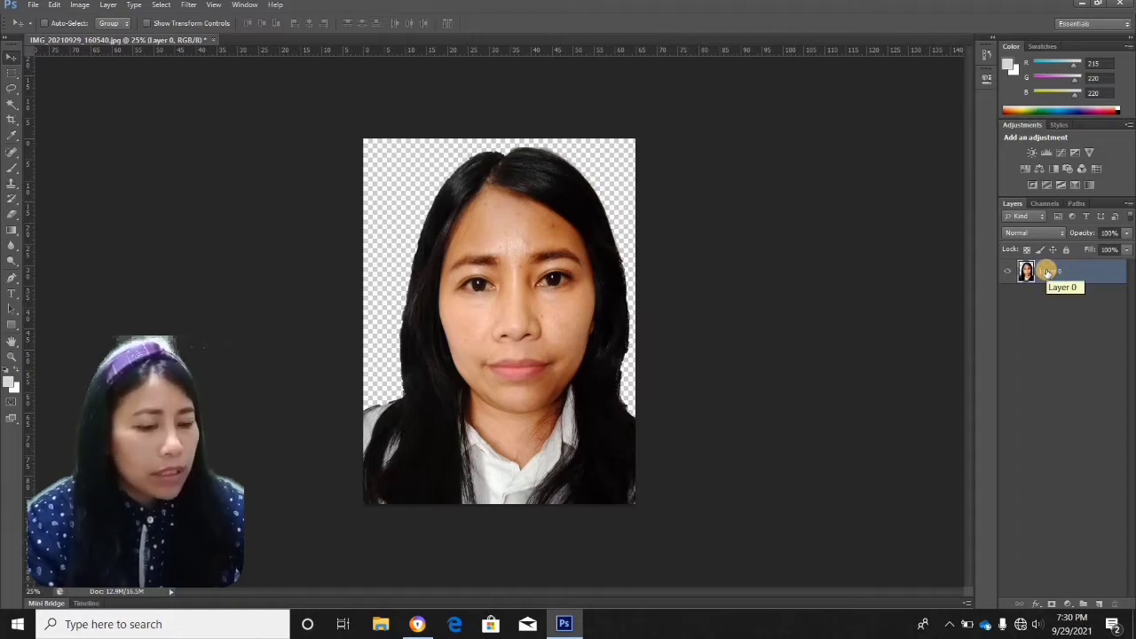
Duplicate the cut-out portrait layer and add a Solid Color fill layer above it in pale grey, #dcd7d7
{"action": "key", "text": "ctrl+j"}
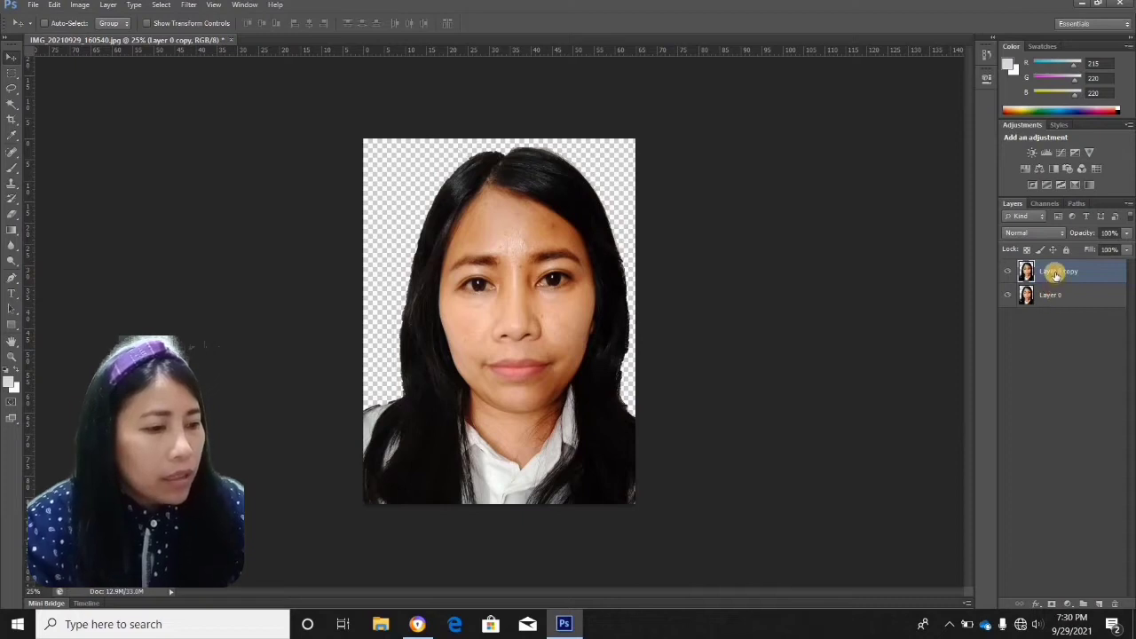
{"action": "left_click", "coordinate": [1068, 605]}
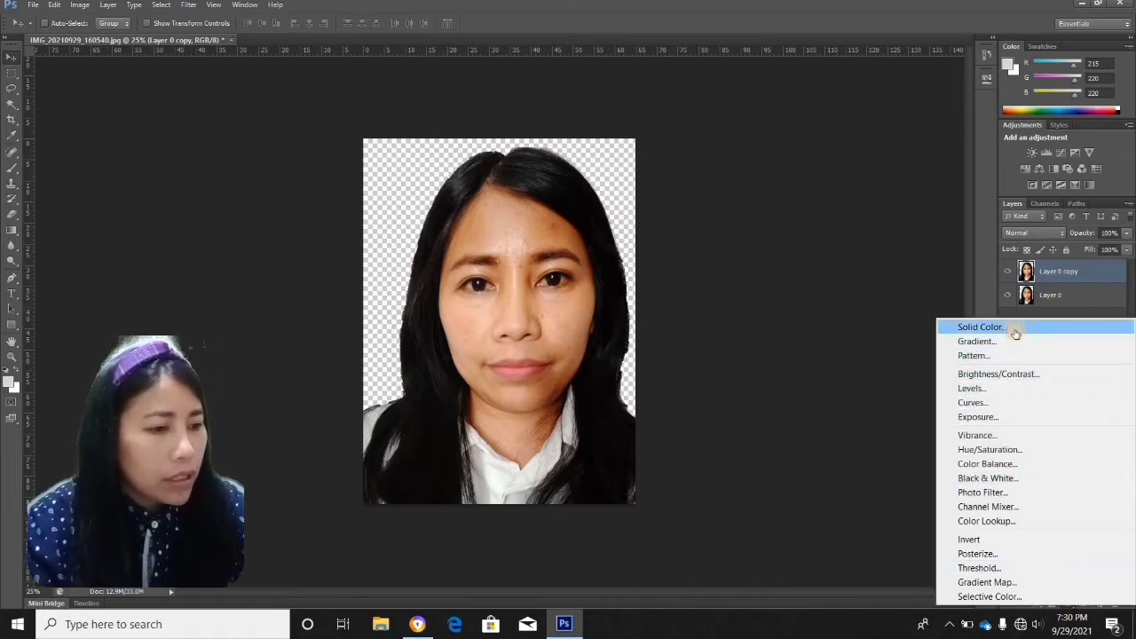
{"action": "left_click", "coordinate": [979, 327]}
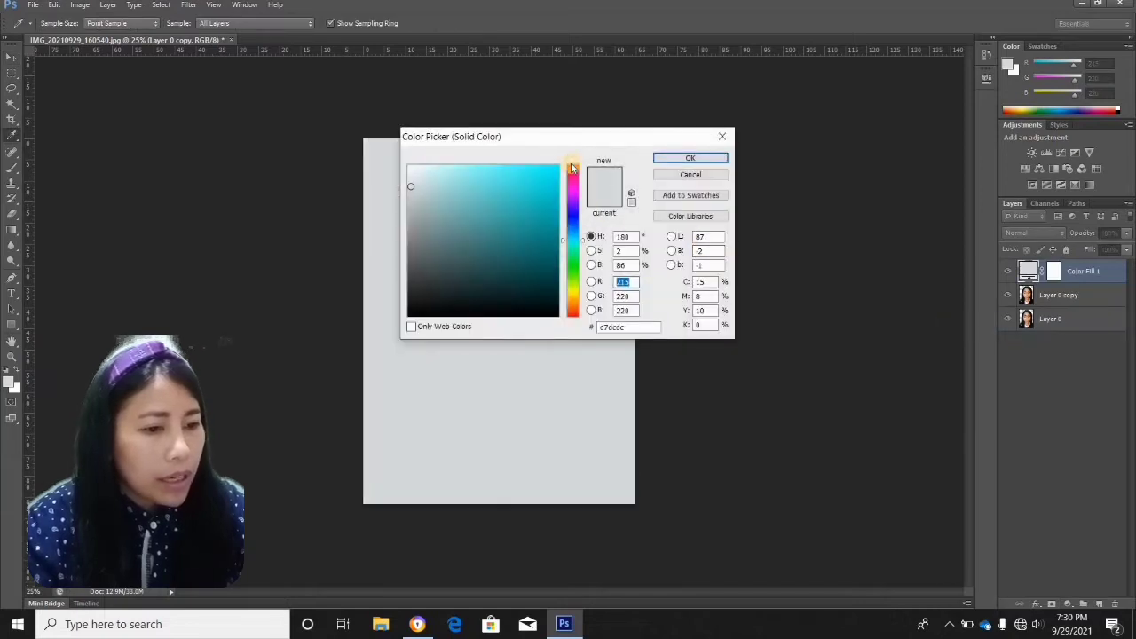
{"action": "left_click", "coordinate": [572, 170]}
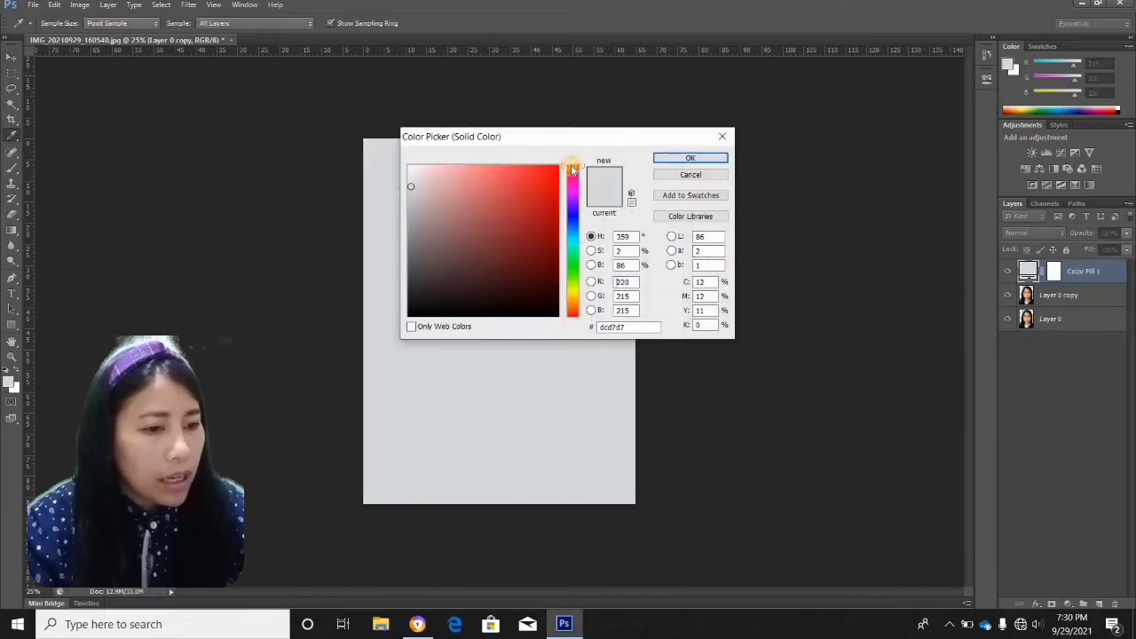
{"action": "left_click", "coordinate": [695, 160]}
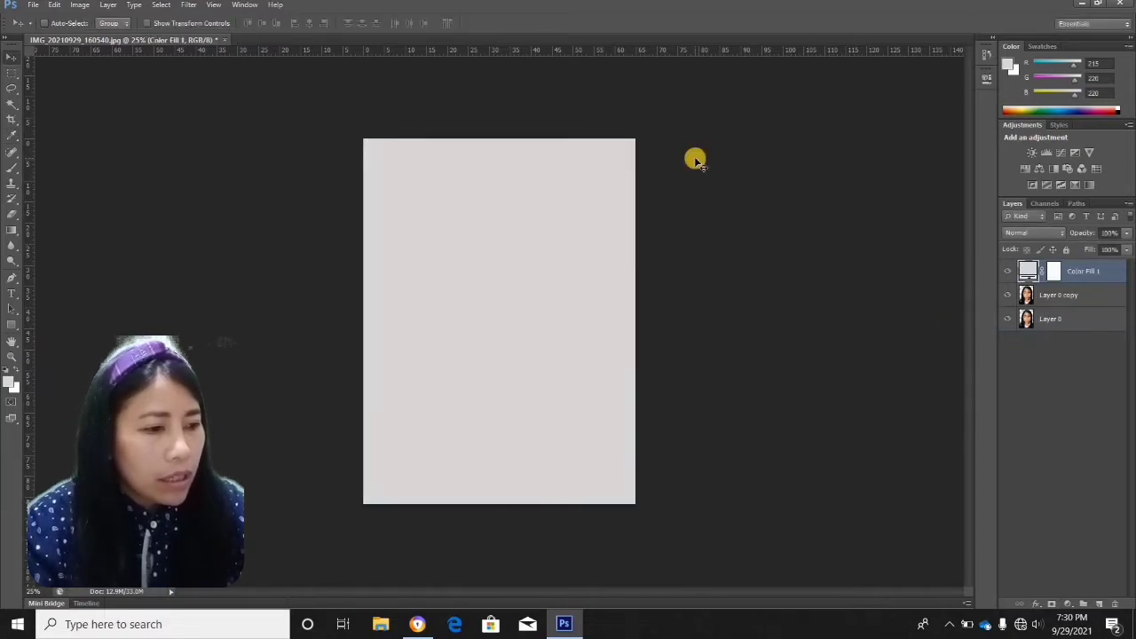
Change the solid colour fill layer to bright red, #ef0d13
{"action": "left_click", "coordinate": [1053, 273]}
{"action": "left_click", "coordinate": [1028, 272]}
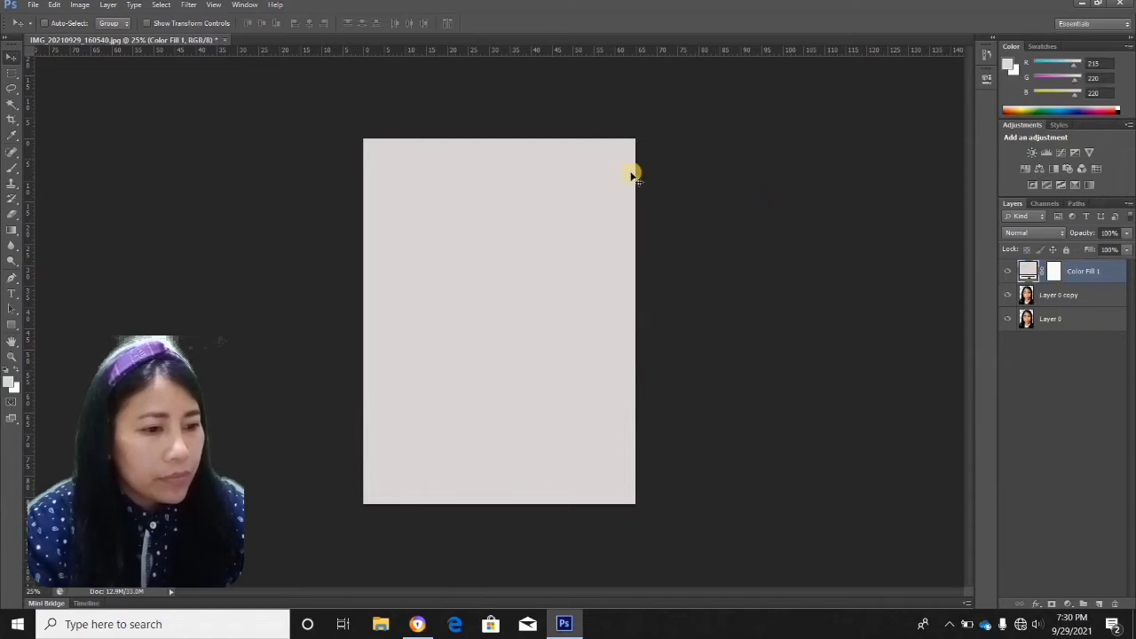
{"action": "double_click", "coordinate": [1054, 271]}
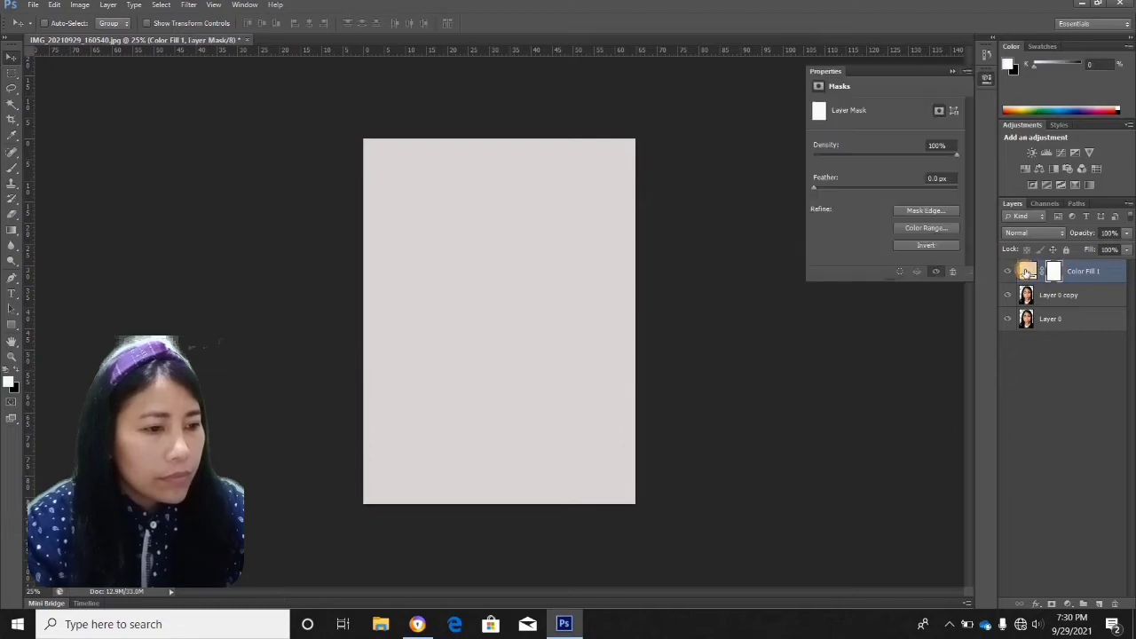
{"action": "left_click", "coordinate": [1027, 273]}
{"action": "double_click", "coordinate": [1027, 272]}
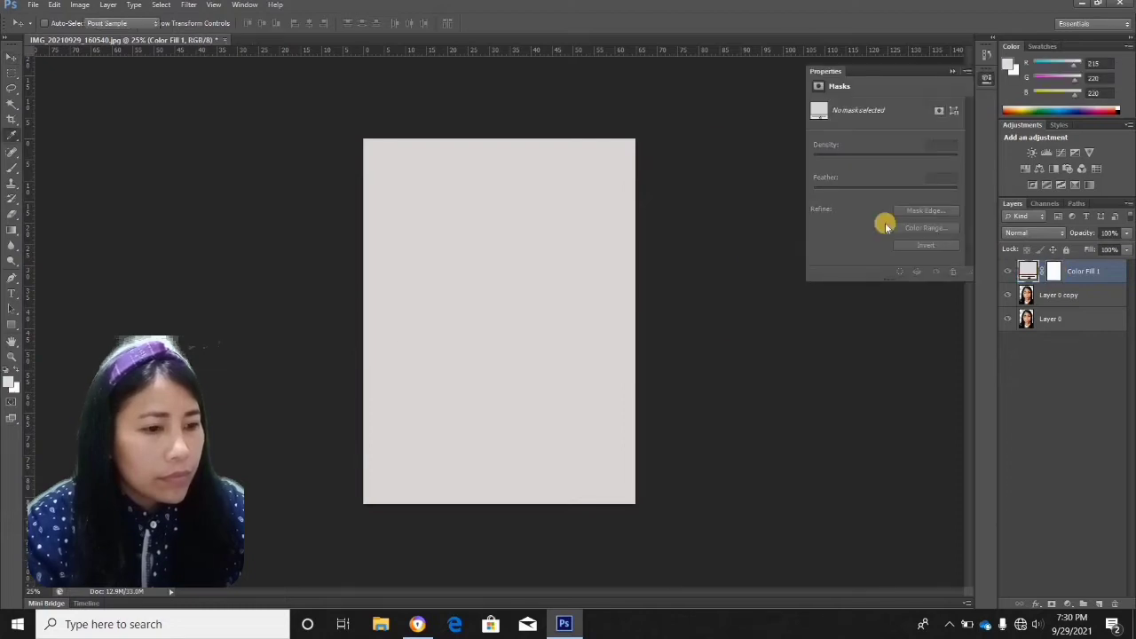
{"action": "left_click", "coordinate": [550, 175]}
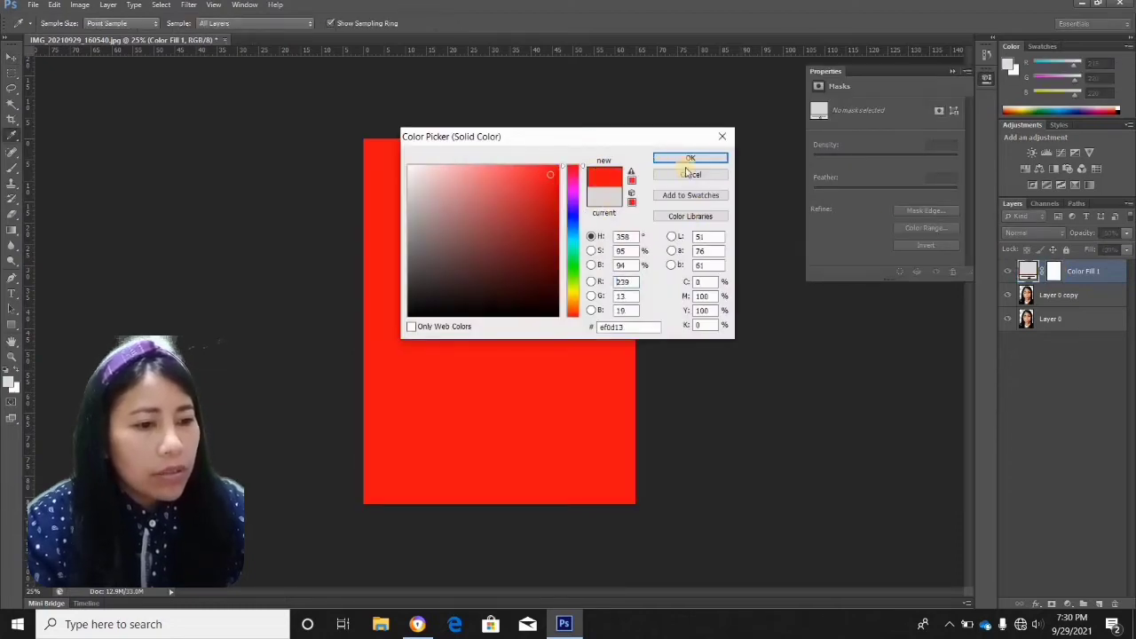
{"action": "left_click", "coordinate": [707, 160]}
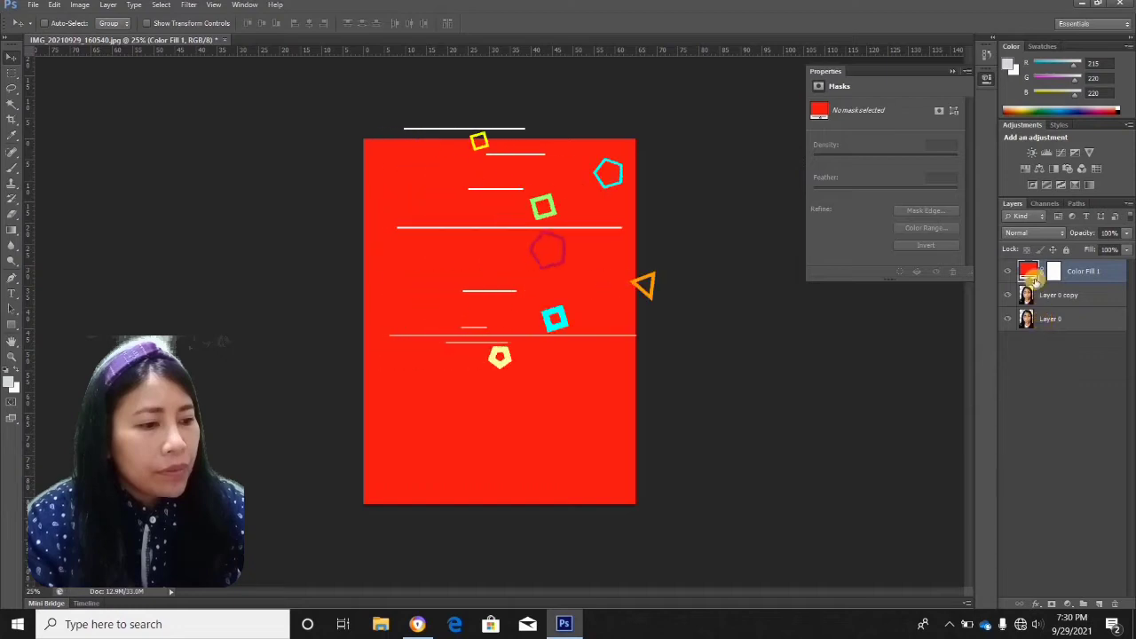
Move the red fill layer beneath both portrait layers and delete its layer mask
{"action": "left_click_drag", "start_coordinate": [1032, 277], "coordinate": [1035, 343]}
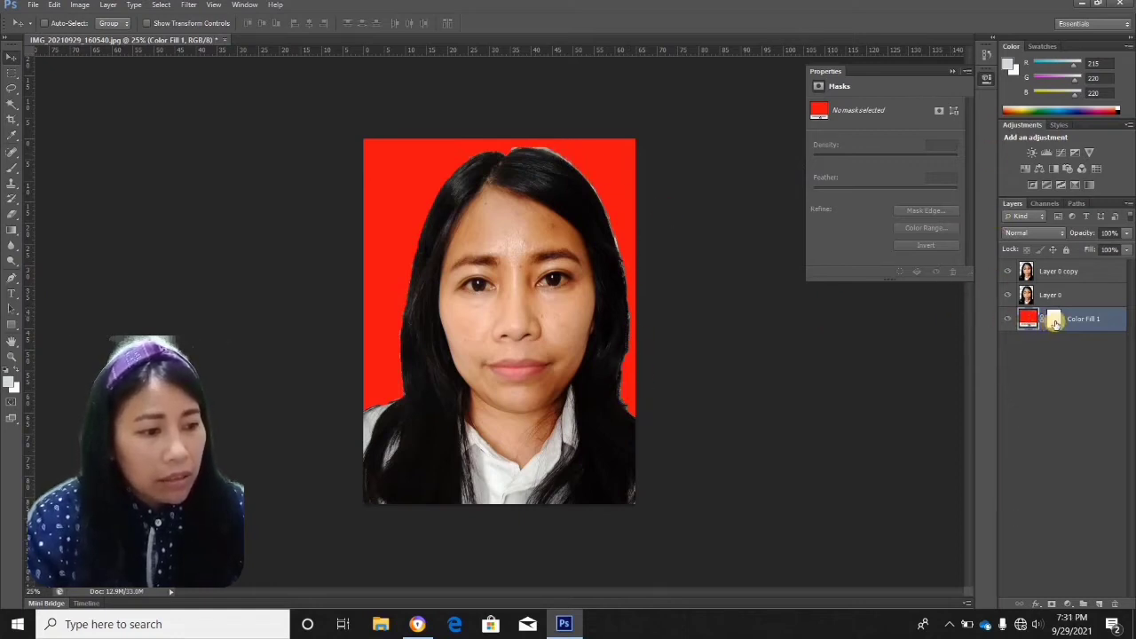
{"action": "left_click", "coordinate": [1054, 323]}
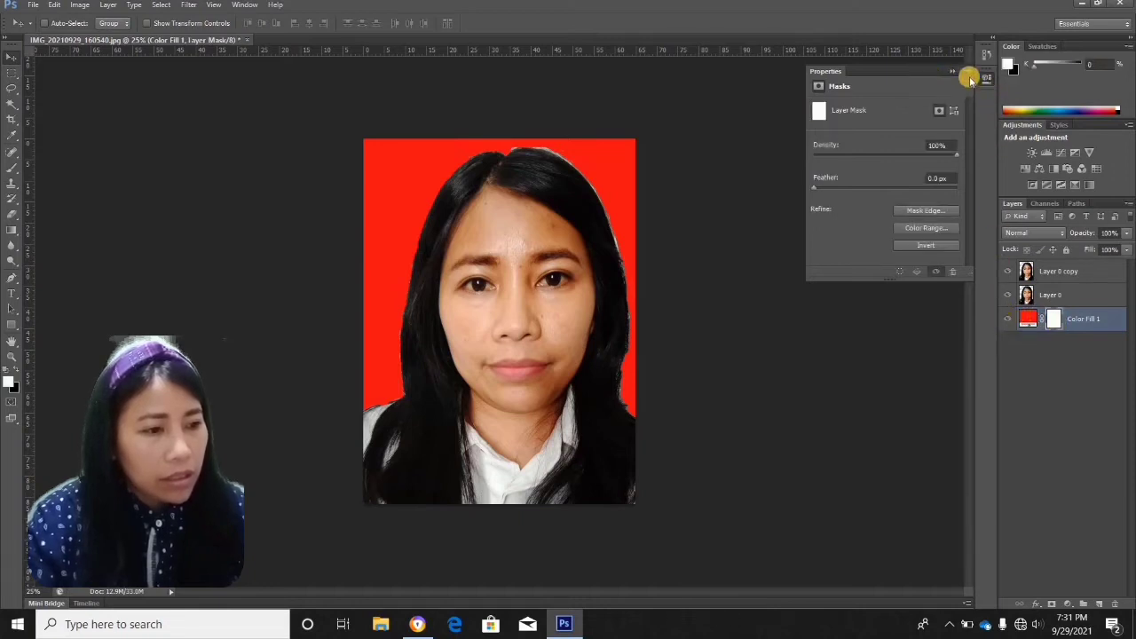
{"action": "left_click", "coordinate": [967, 72]}
{"action": "left_click", "coordinate": [948, 340]}
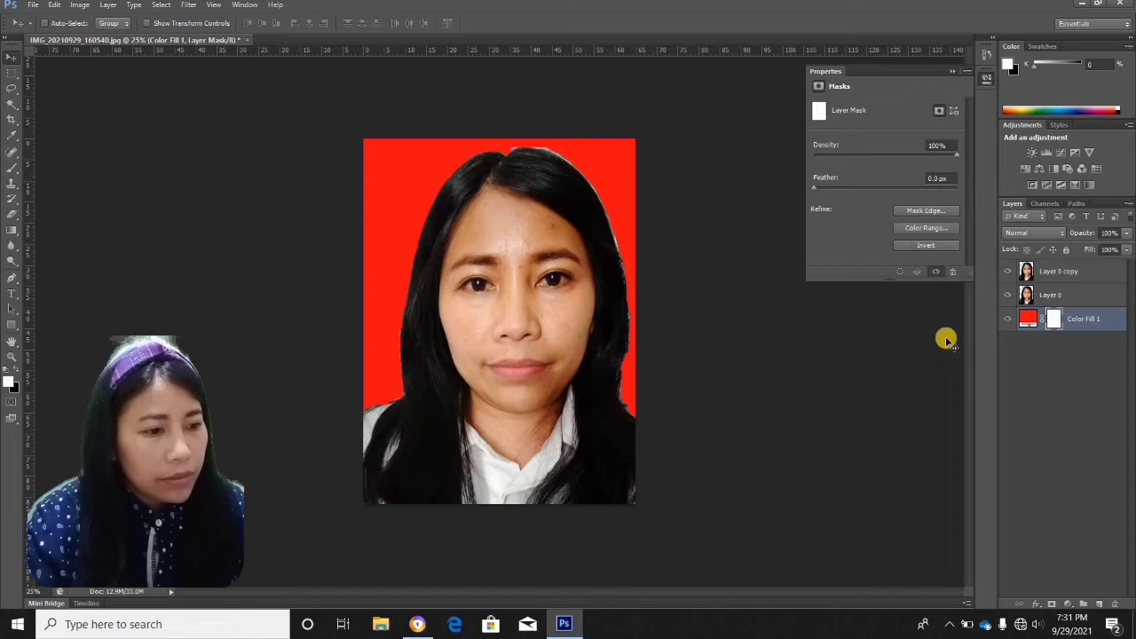
{"action": "left_click", "coordinate": [939, 273]}
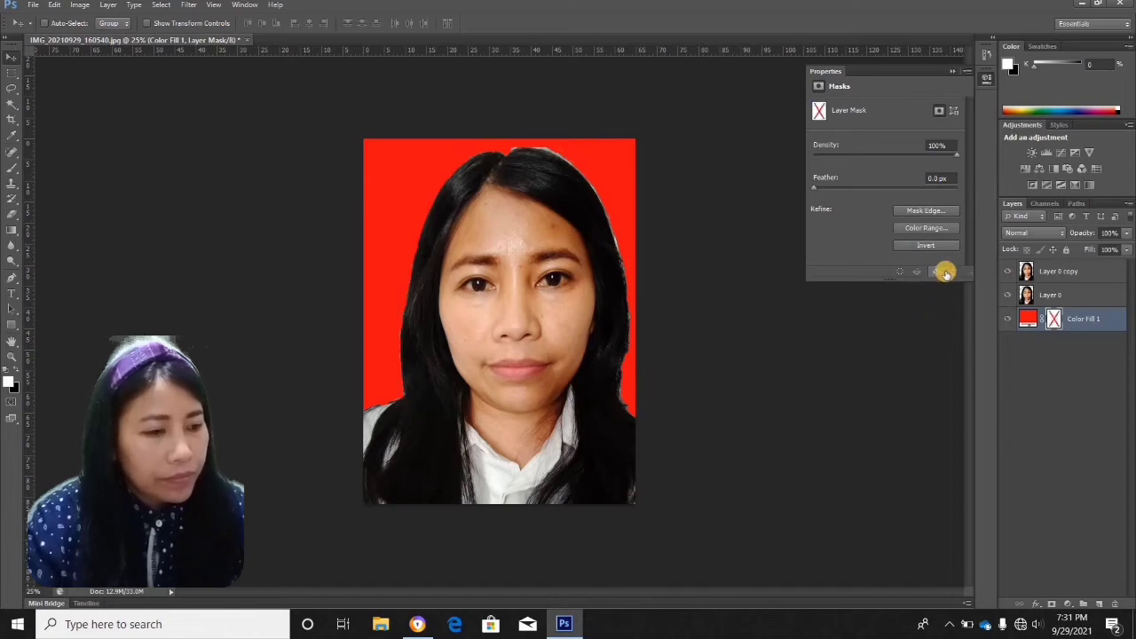
{"action": "left_click", "coordinate": [952, 272]}
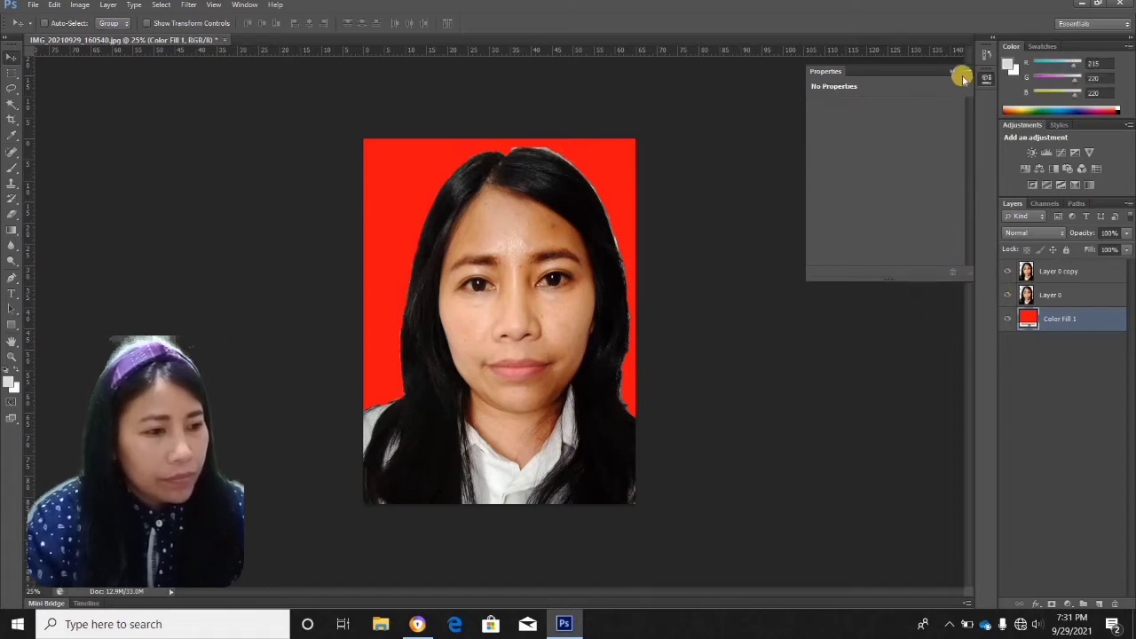
{"action": "left_click", "coordinate": [954, 74]}
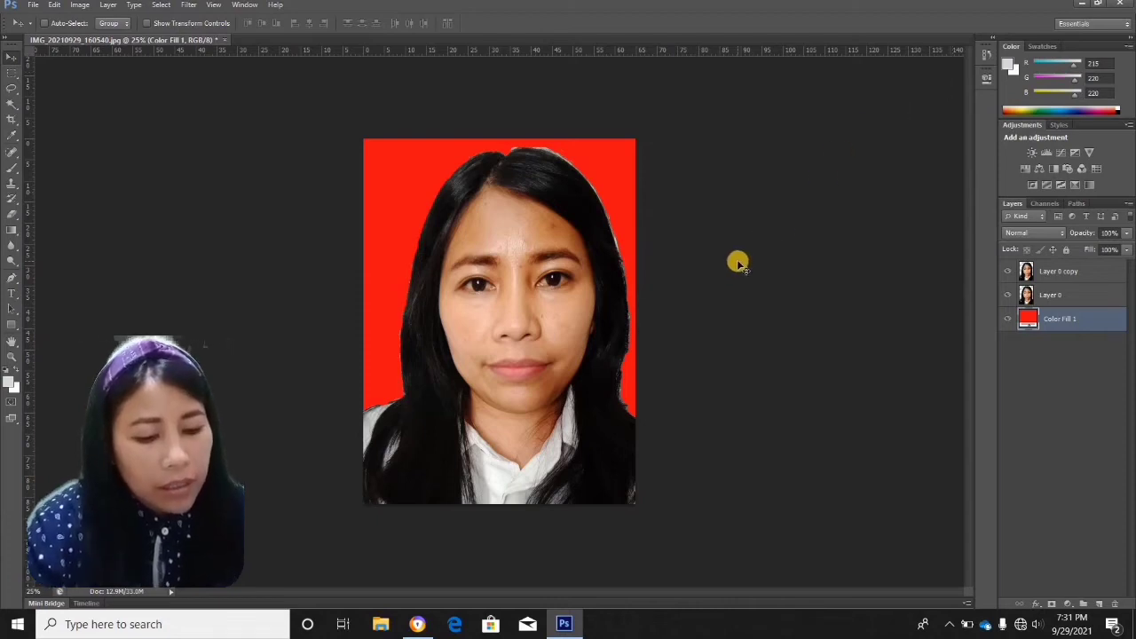
Save a copy of the photo as a high-quality JPEG named "Replace Color in red" in the MYSAPK folder
{"action": "key", "text": "ctrl+shift+s"}
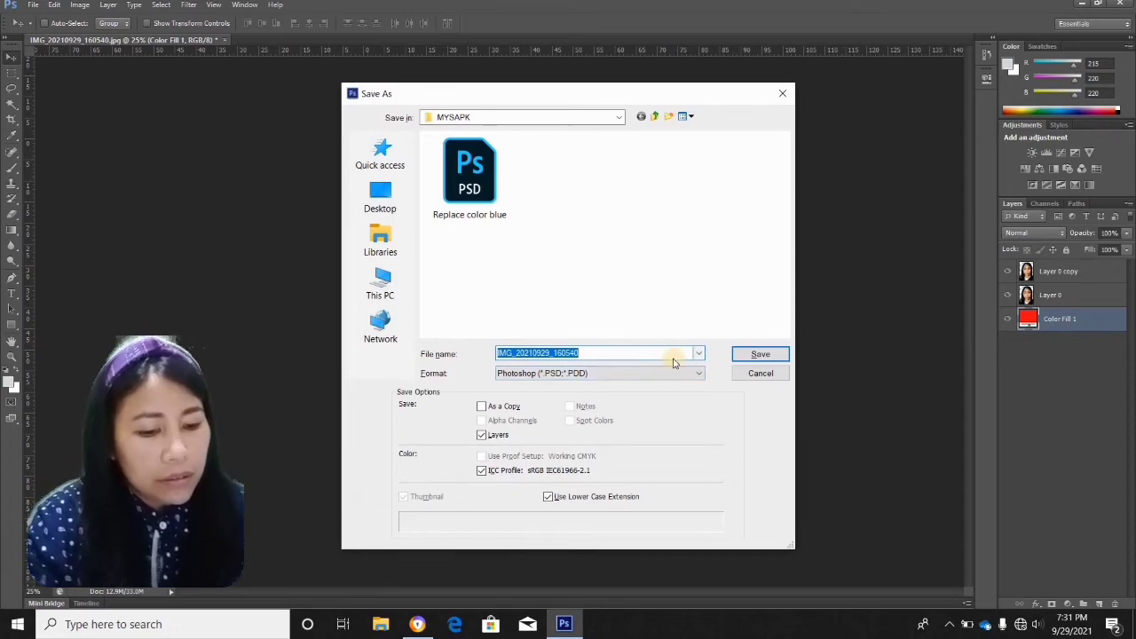
{"action": "type", "text": "Repl"}
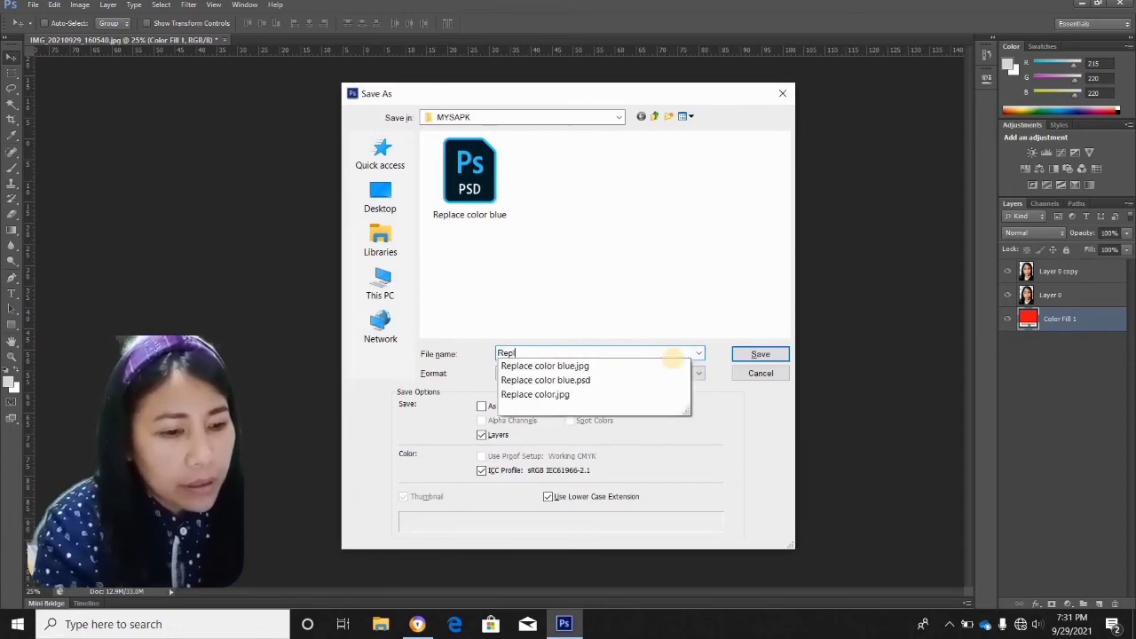
{"action": "type", "text": "ace "}
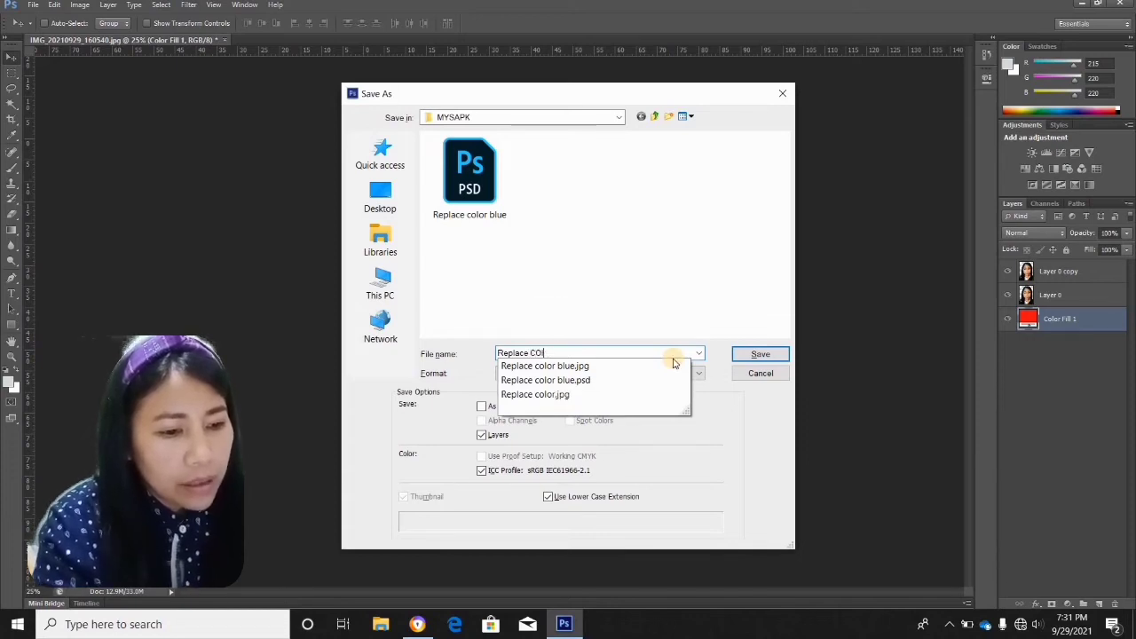
{"action": "type", "text": "Color "}
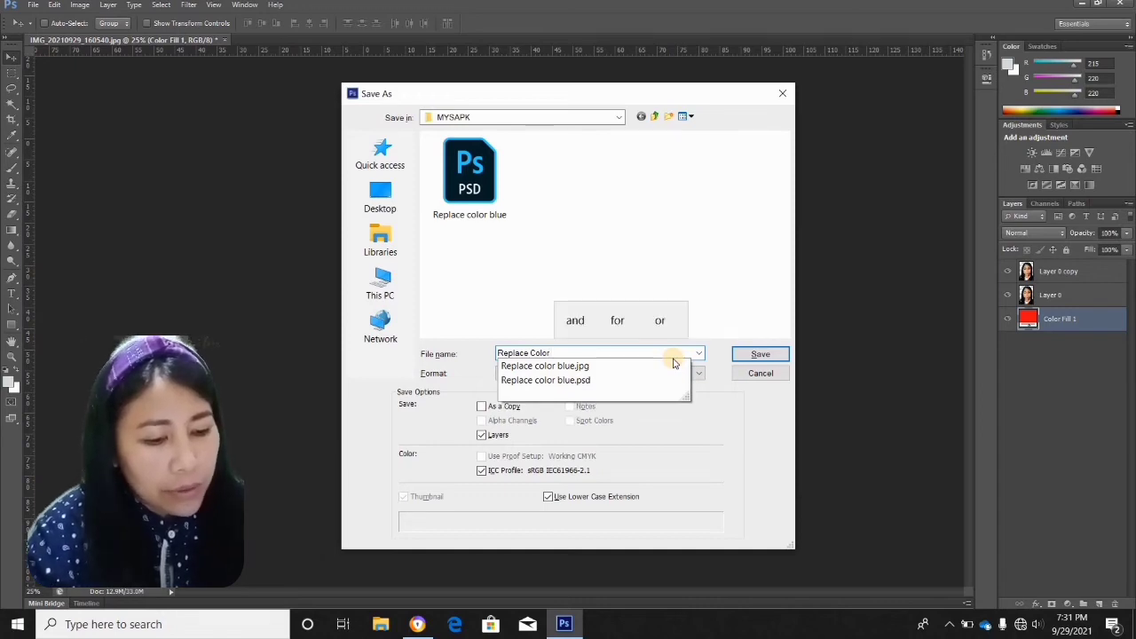
{"action": "type", "text": "in re"}
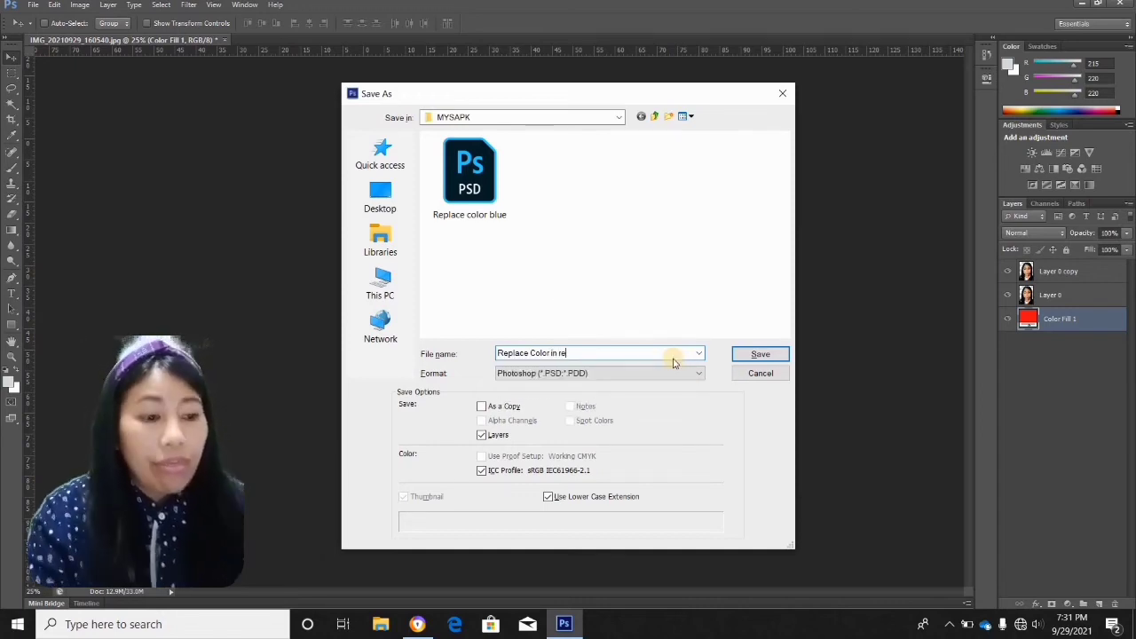
{"action": "type", "text": "d"}
{"action": "left_click", "coordinate": [688, 373]}
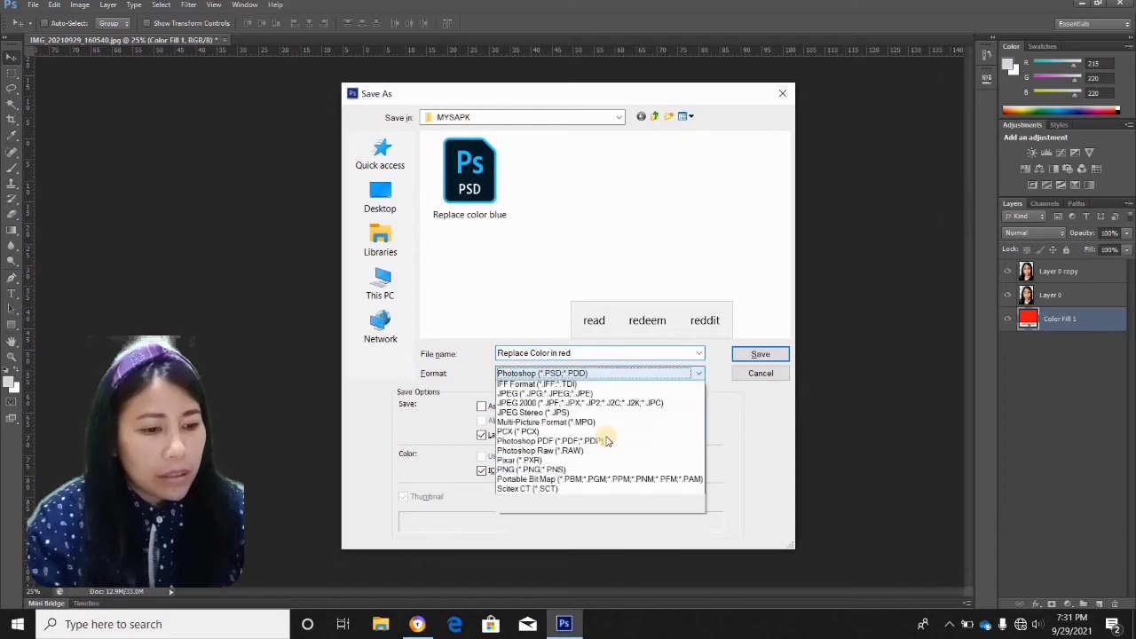
{"action": "left_click", "coordinate": [570, 462]}
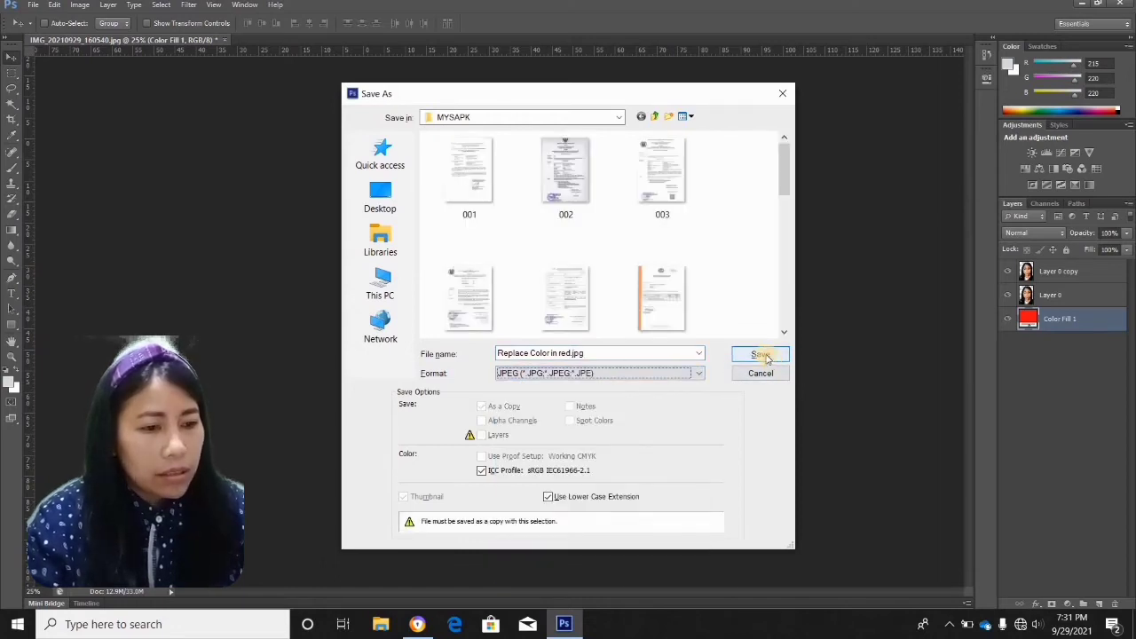
{"action": "left_click", "coordinate": [761, 354]}
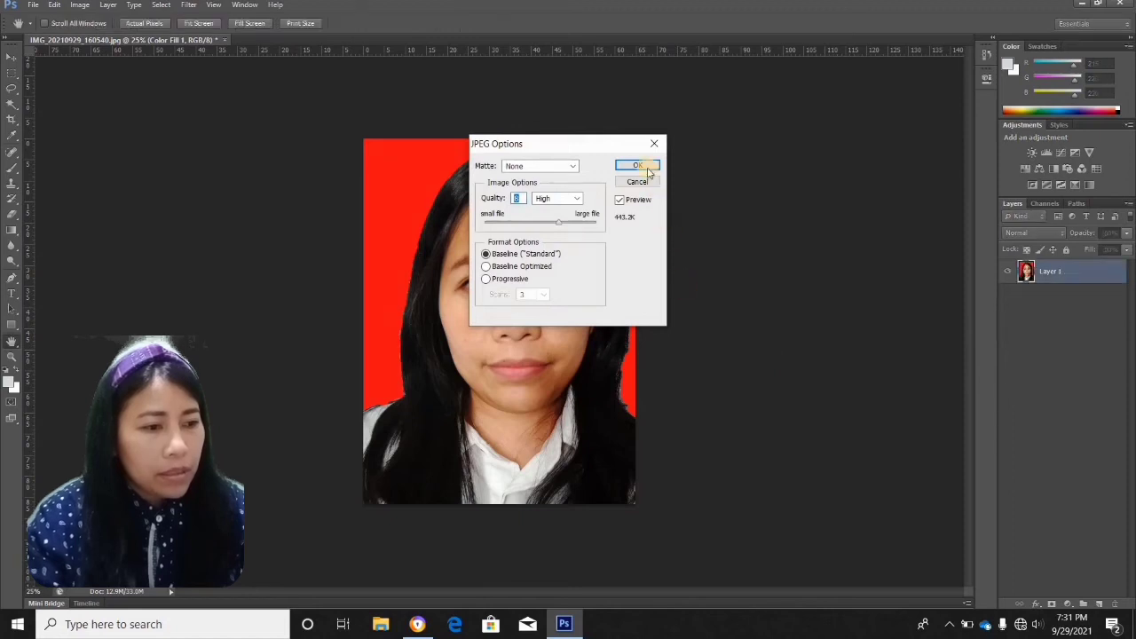
{"action": "left_click", "coordinate": [646, 169]}
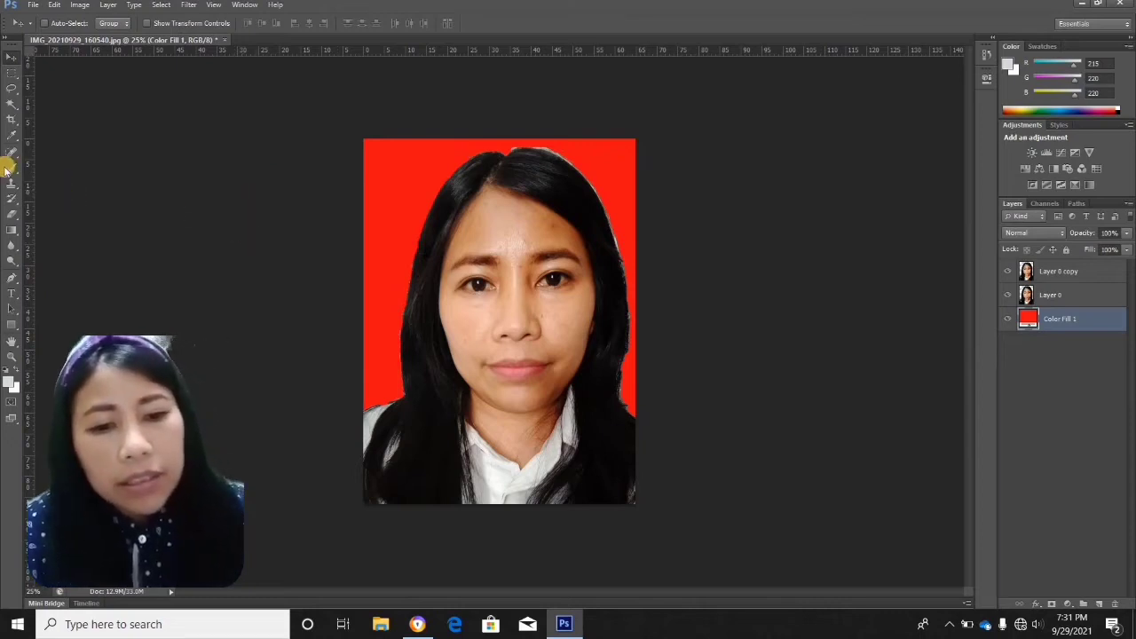
Set the crop aspect ratio to 2 by 3 and shift the portrait sideways inside the crop frame
{"action": "left_click", "coordinate": [17, 118]}
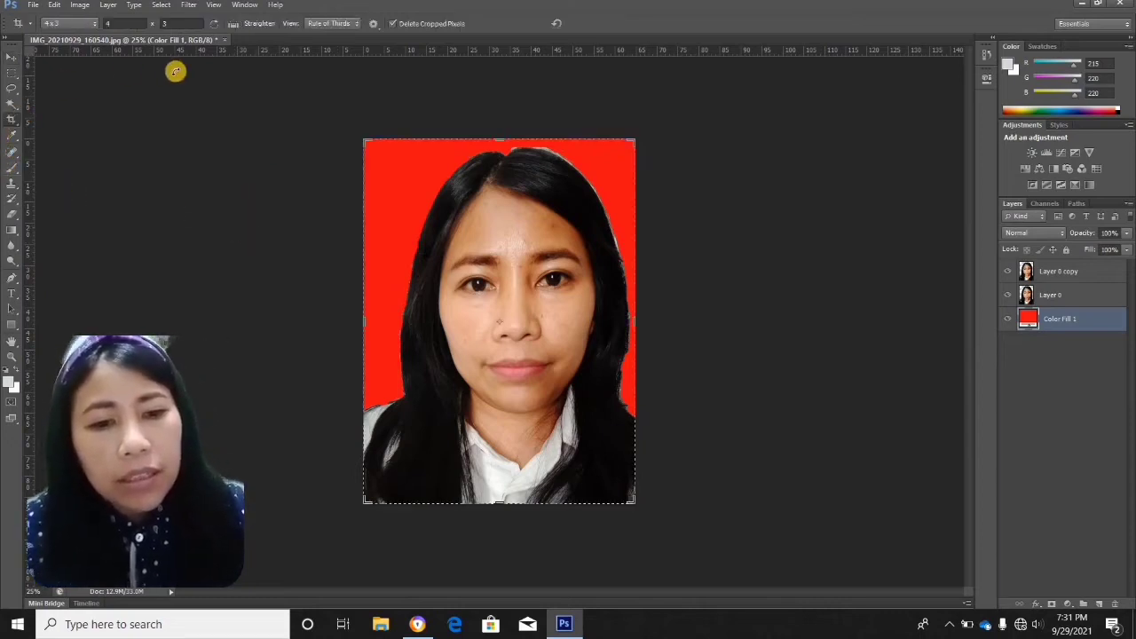
{"action": "left_click", "coordinate": [84, 23]}
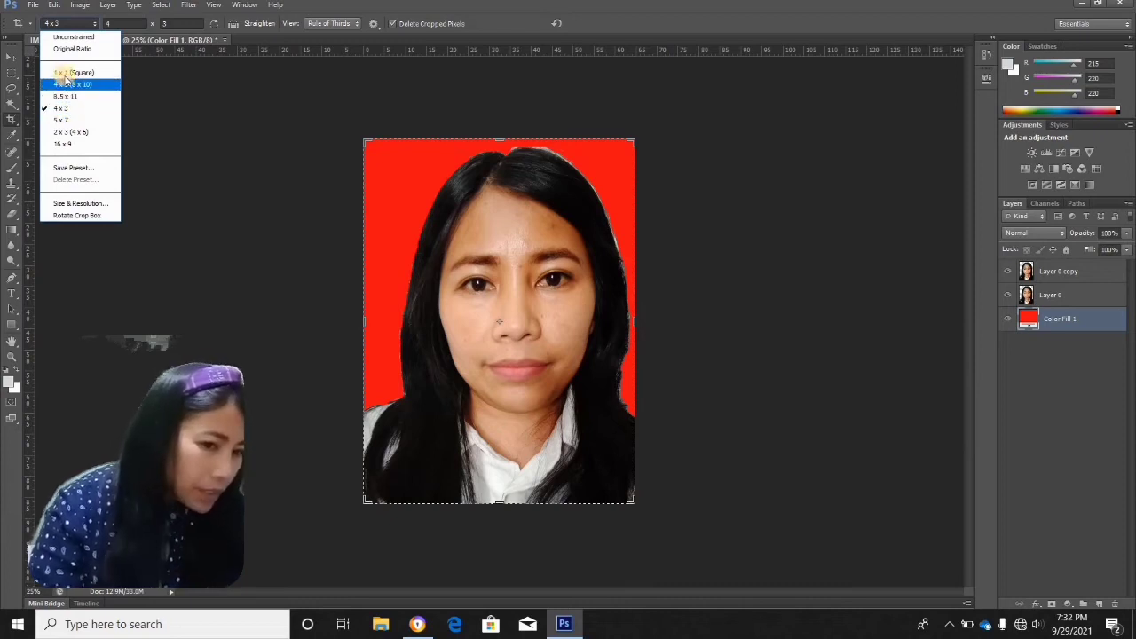
{"action": "left_click", "coordinate": [77, 132]}
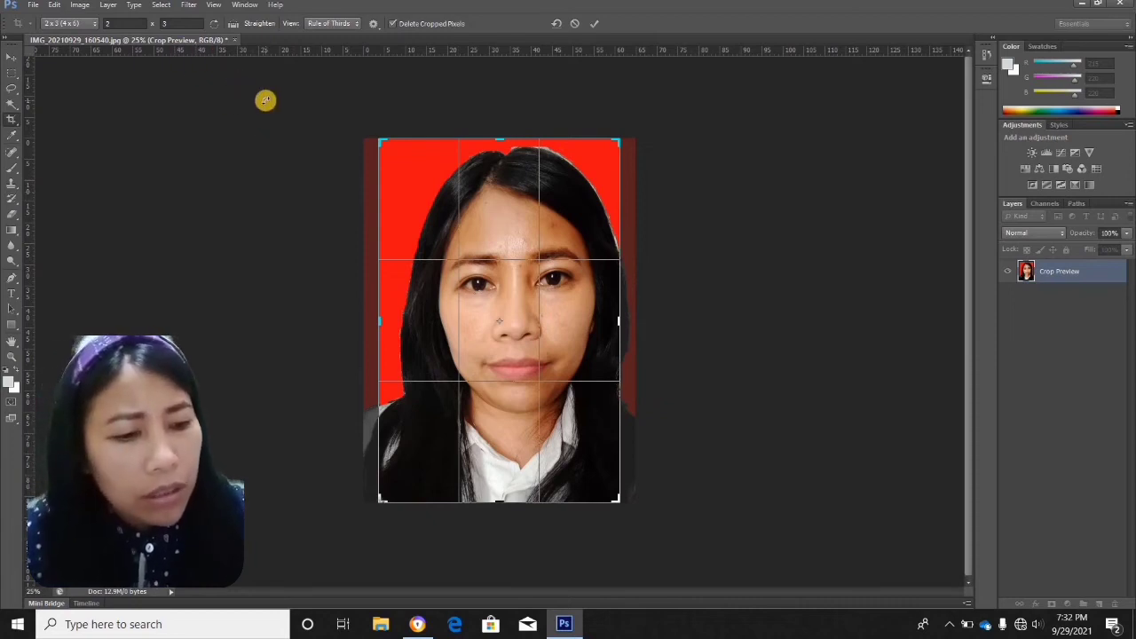
{"action": "left_click", "coordinate": [126, 28]}
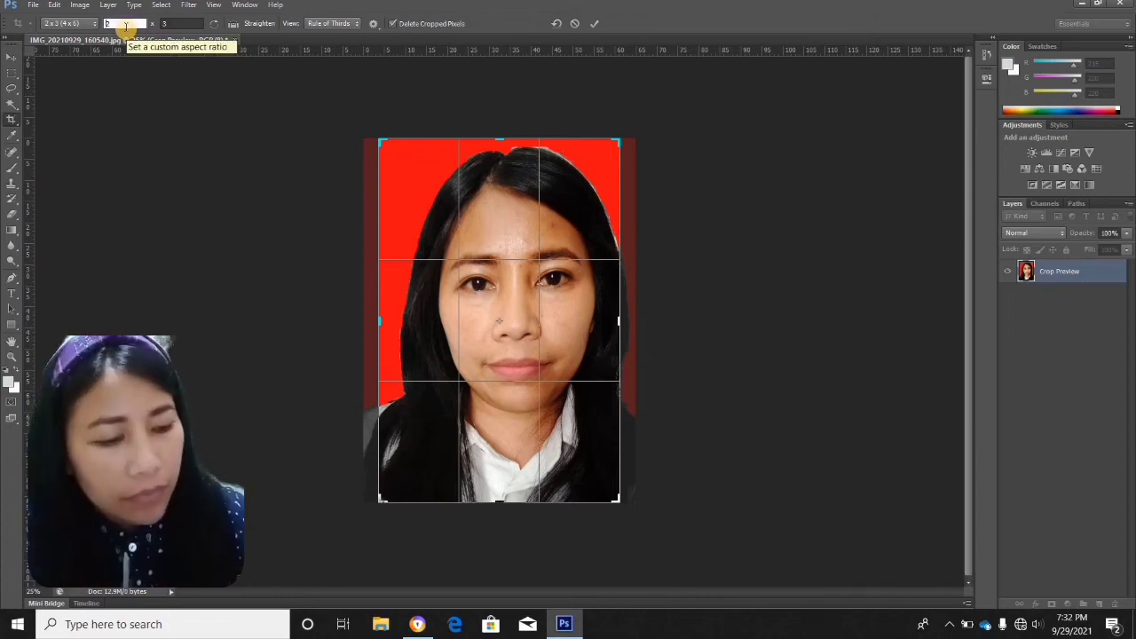
{"action": "key", "text": "BackSpace"}
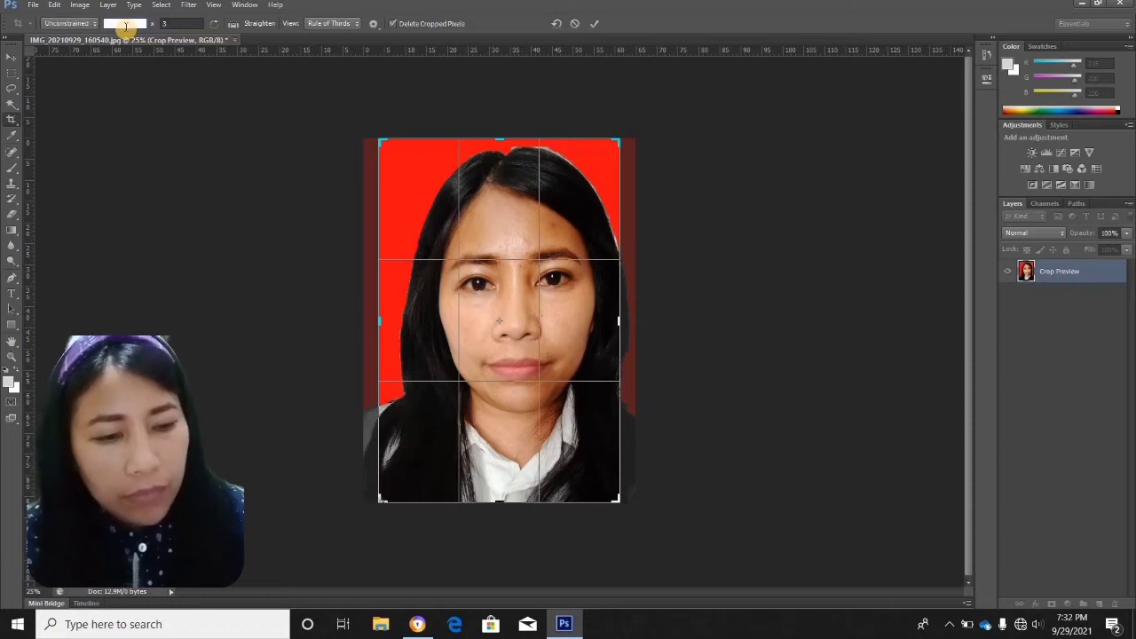
{"action": "type", "text": "2"}
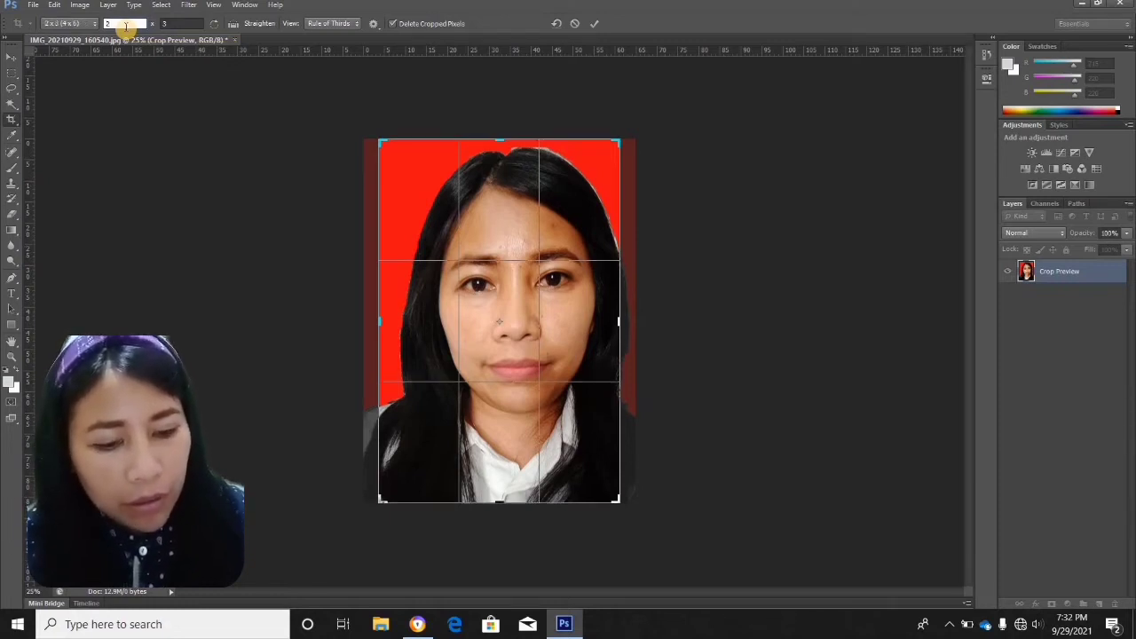
{"action": "key", "text": "Tab"}
{"action": "type", "text": "3"}
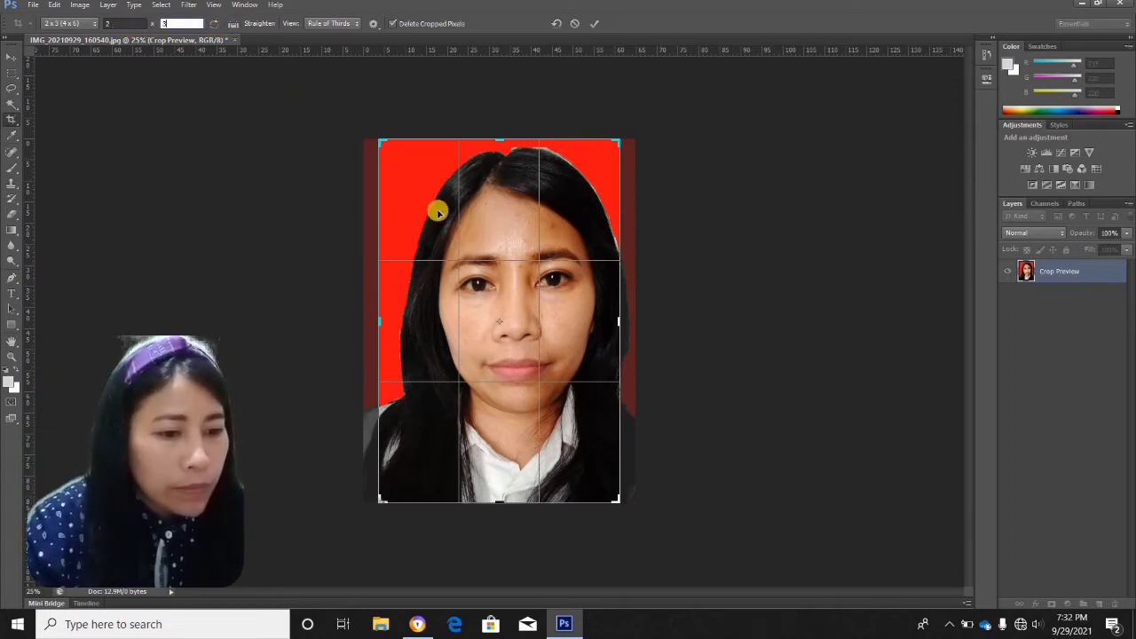
{"action": "left_click", "coordinate": [521, 229]}
{"action": "left_click_drag", "start_coordinate": [522, 229], "coordinate": [501, 206]}
{"action": "left_click_drag", "start_coordinate": [510, 417], "coordinate": [537, 231]}
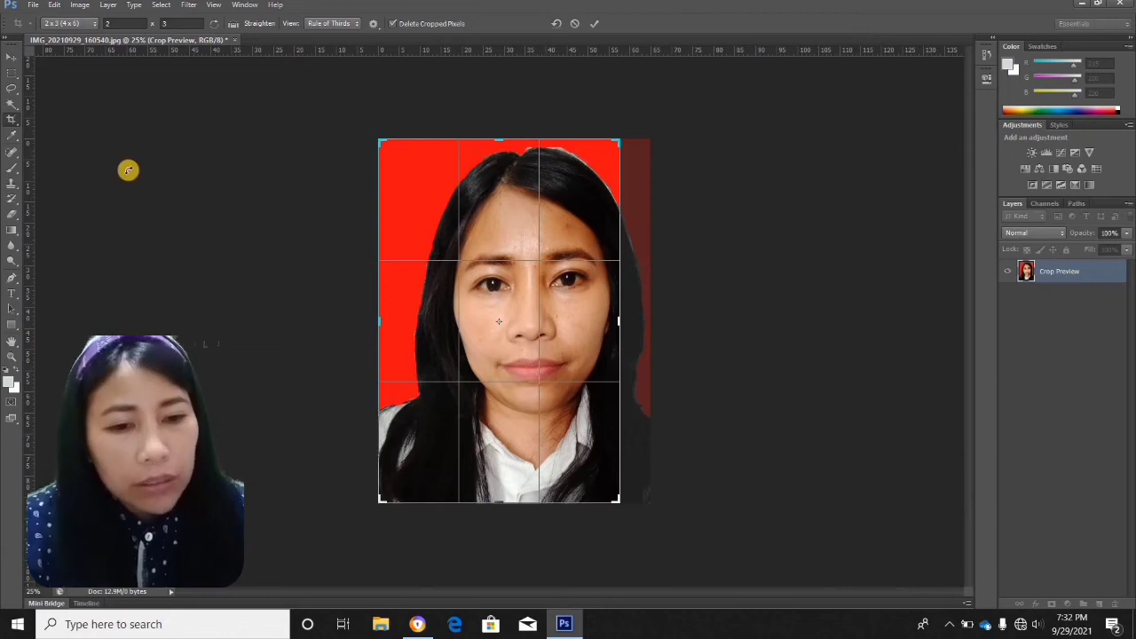
Switch the crop frame to the 4 by 3 aspect ratio preset
{"action": "left_click", "coordinate": [94, 24]}
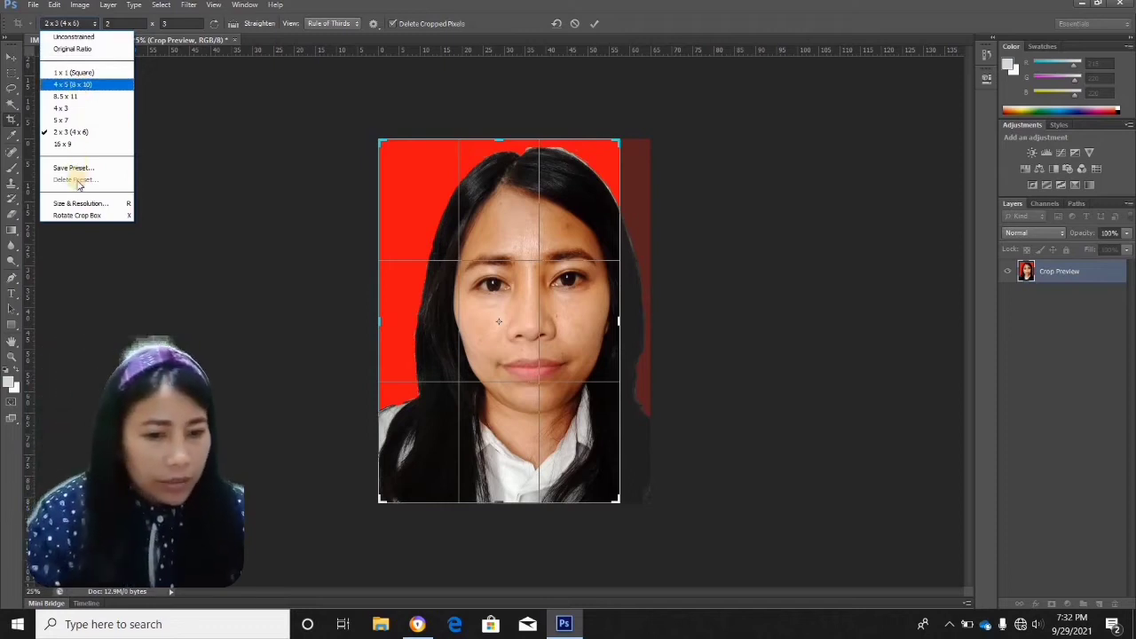
{"action": "left_click", "coordinate": [70, 107]}
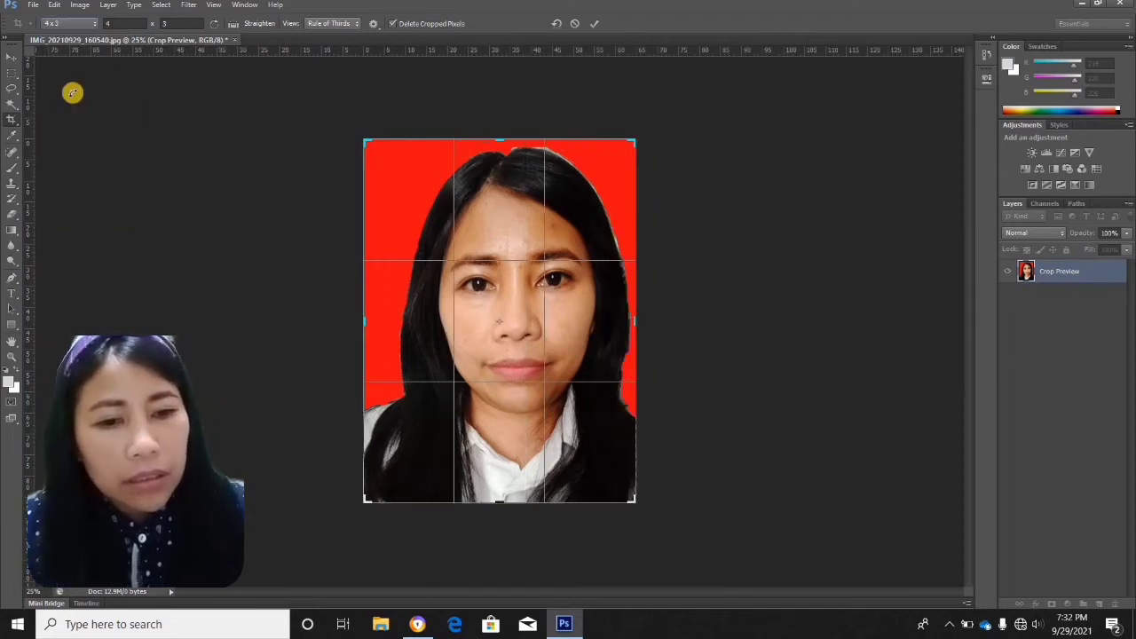
Set the crop frame's custom aspect ratio to 2 by 3
{"action": "left_click", "coordinate": [120, 23]}
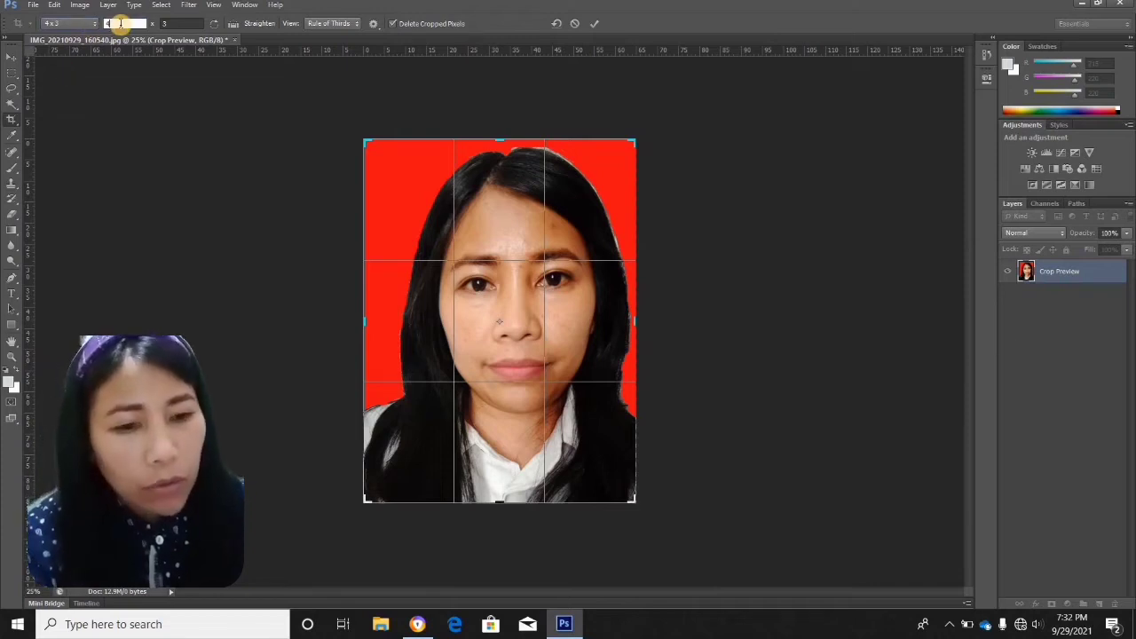
{"action": "type", "text": "2"}
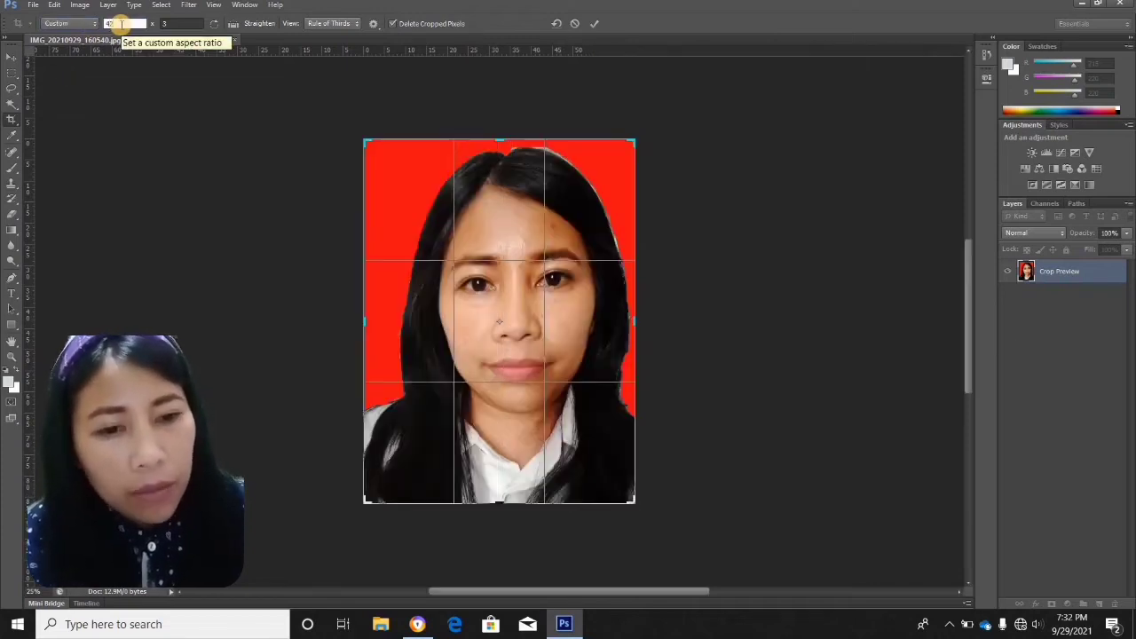
{"action": "key", "text": "Tab"}
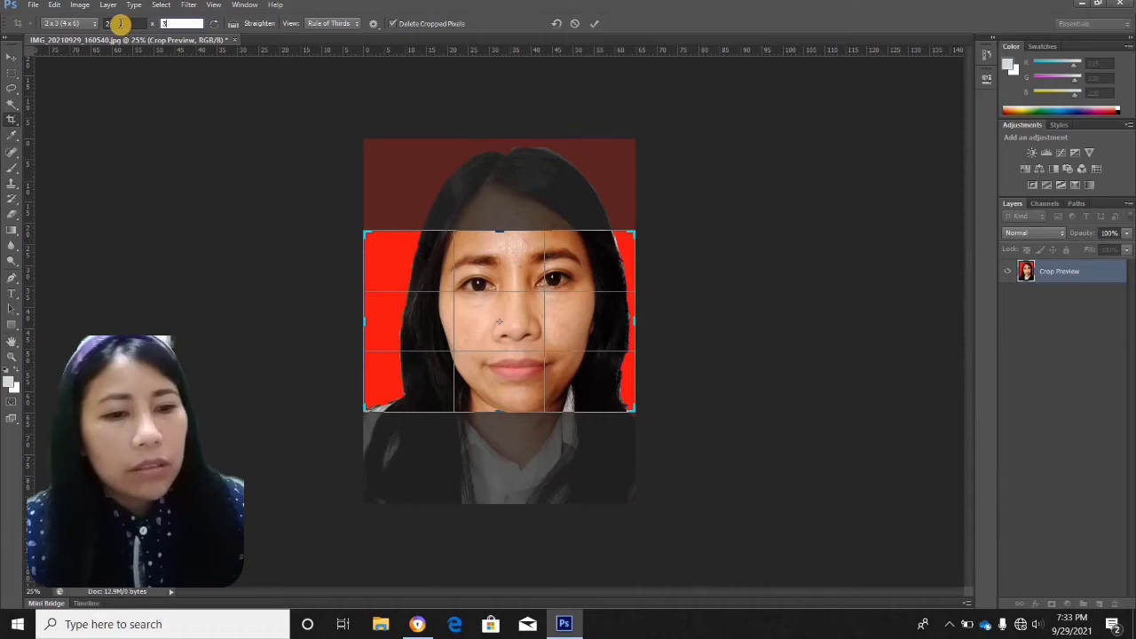
Swap the crop frame's aspect ratio values to 3 by 2
{"action": "left_click", "coordinate": [108, 24]}
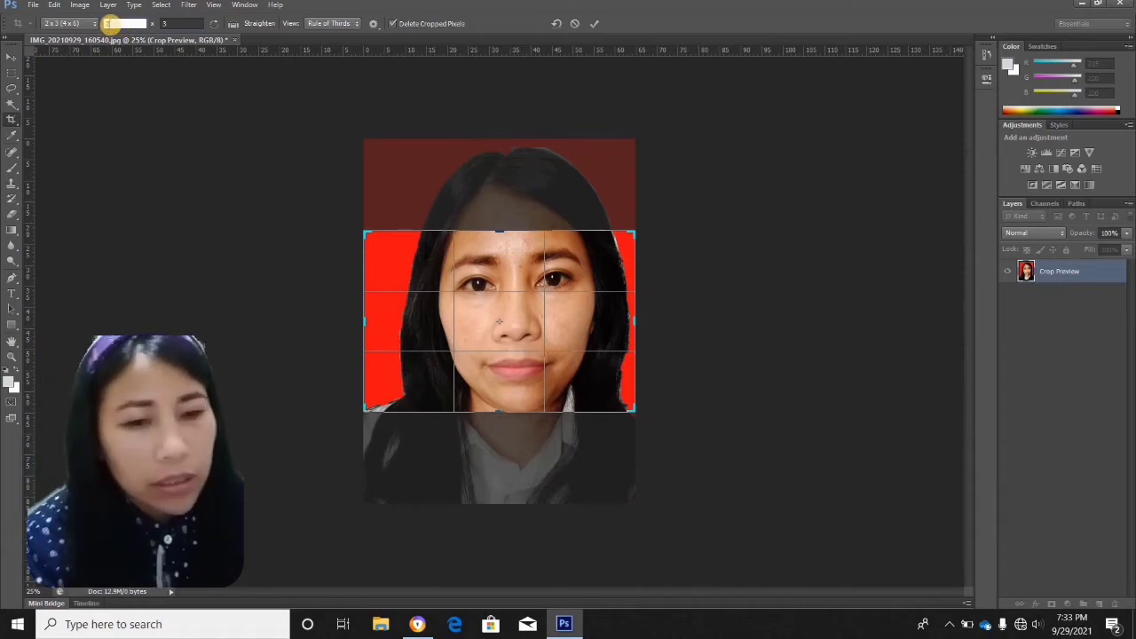
{"action": "type", "text": "04.5"}
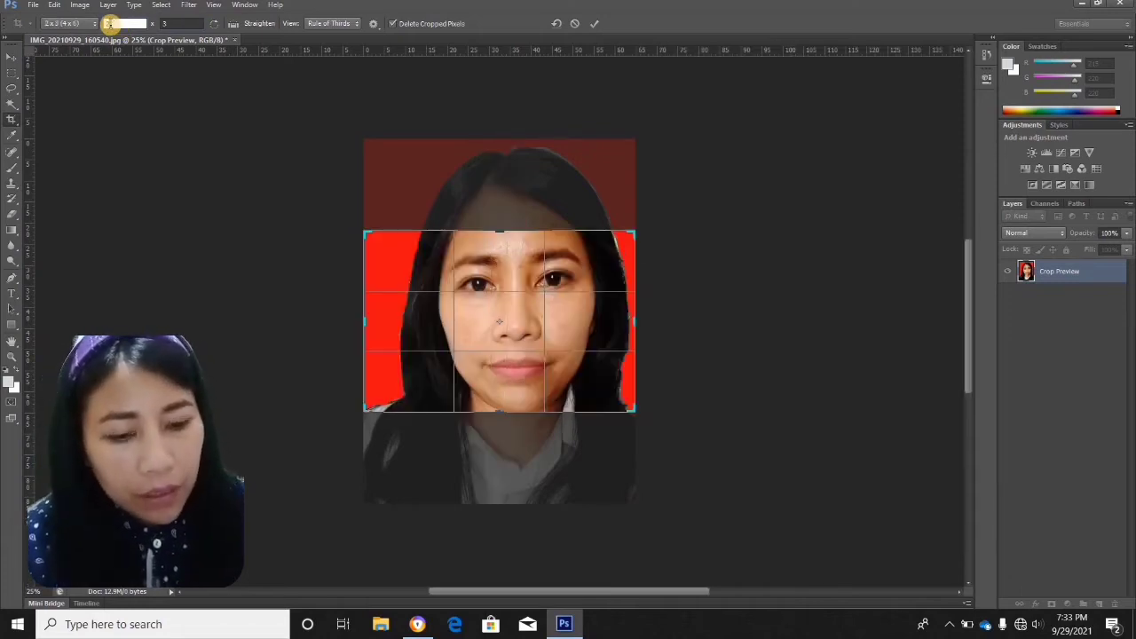
{"action": "type", "text": "2"}
{"action": "key", "text": "Tab"}
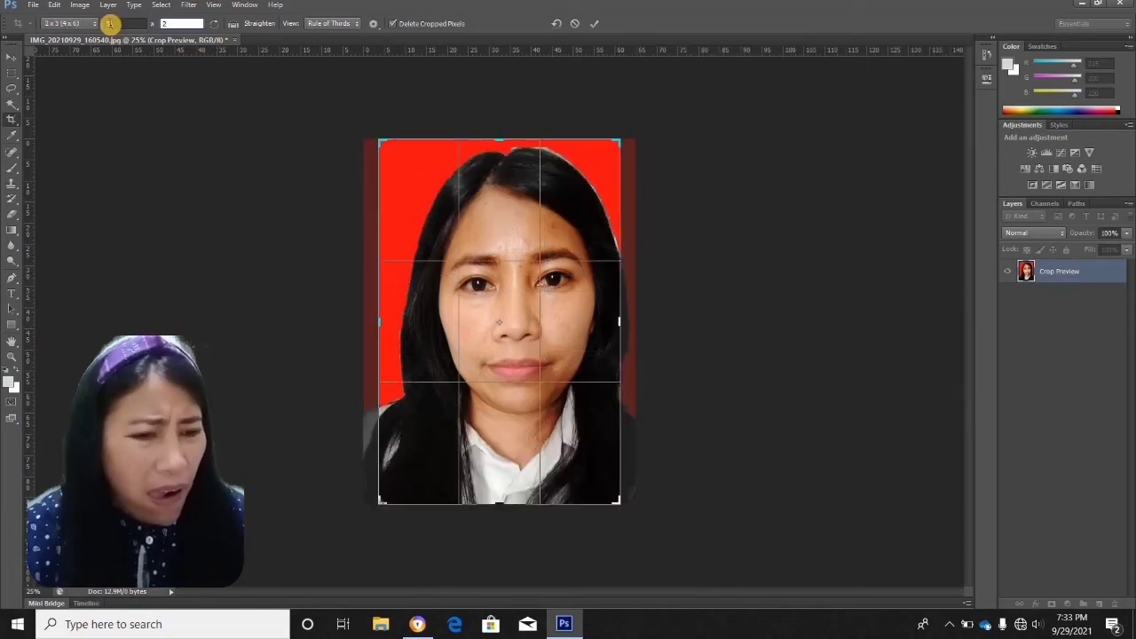
Return the crop aspect ratio to 2 by 3 and shift the portrait down inside the crop frame
{"action": "left_click", "coordinate": [110, 23]}
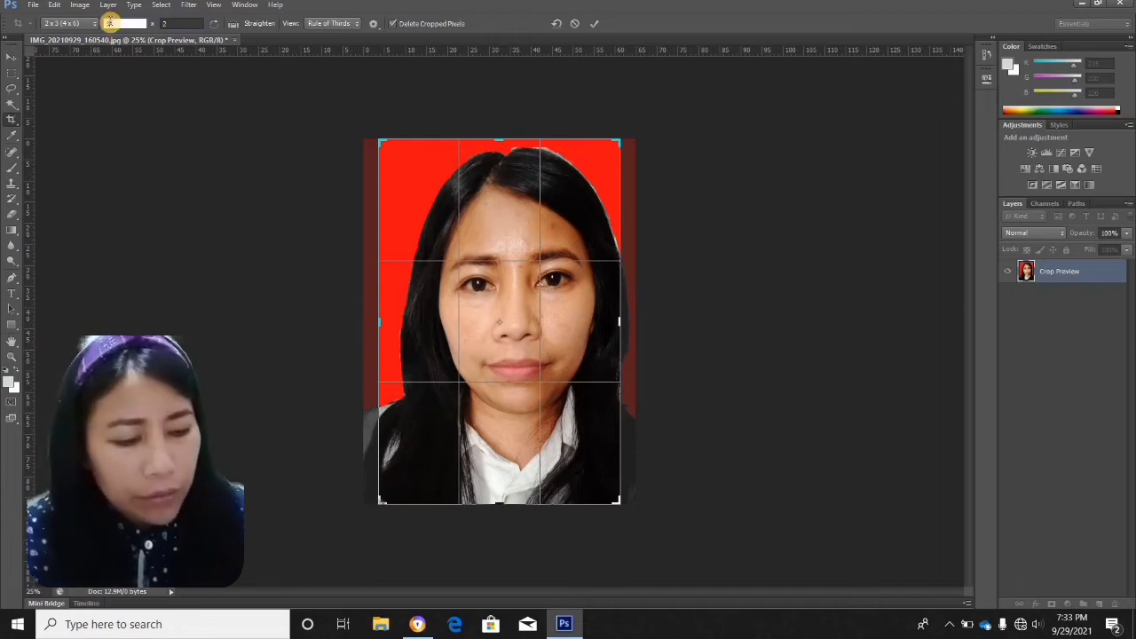
{"action": "type", "text": "3"}
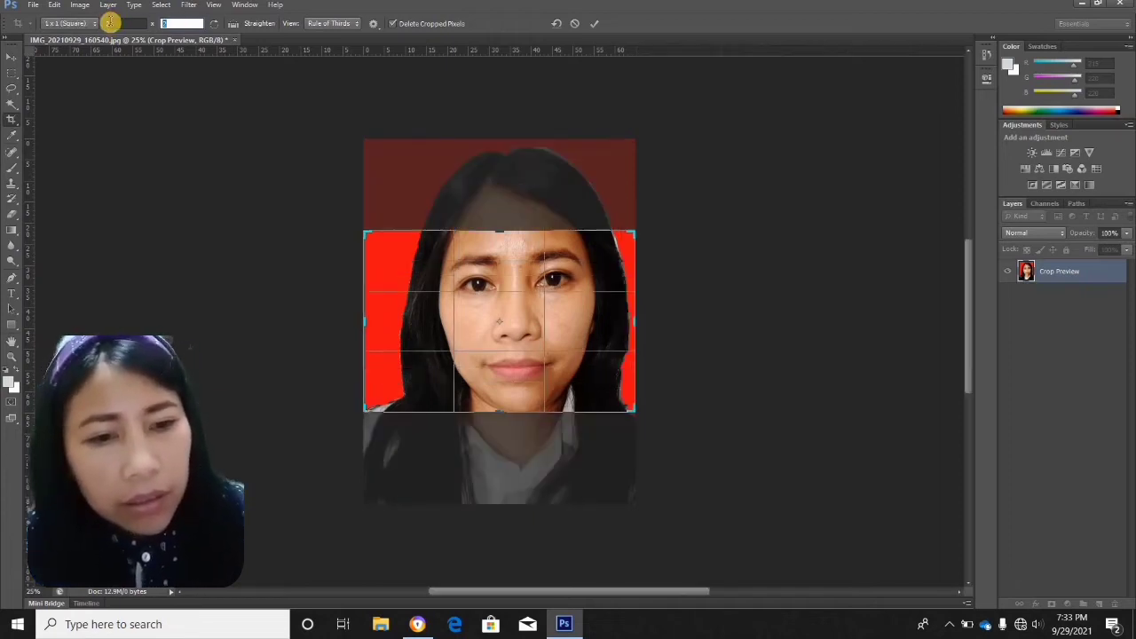
{"action": "key", "text": "Tab"}
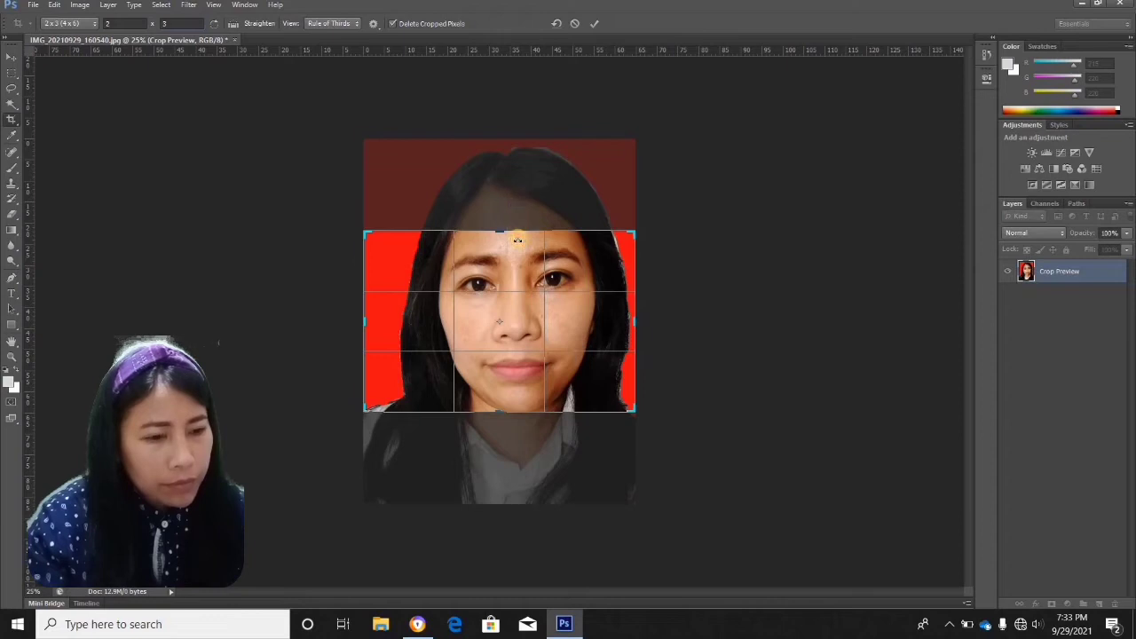
{"action": "left_click_drag", "start_coordinate": [518, 222], "coordinate": [517, 218]}
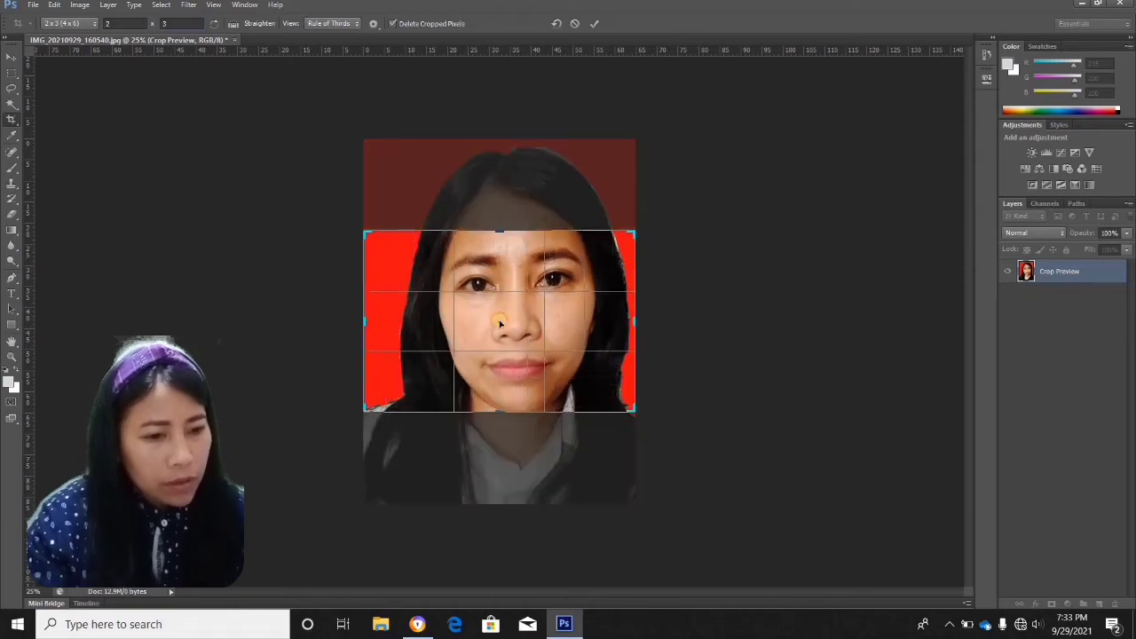
{"action": "left_click_drag", "start_coordinate": [496, 277], "coordinate": [502, 325]}
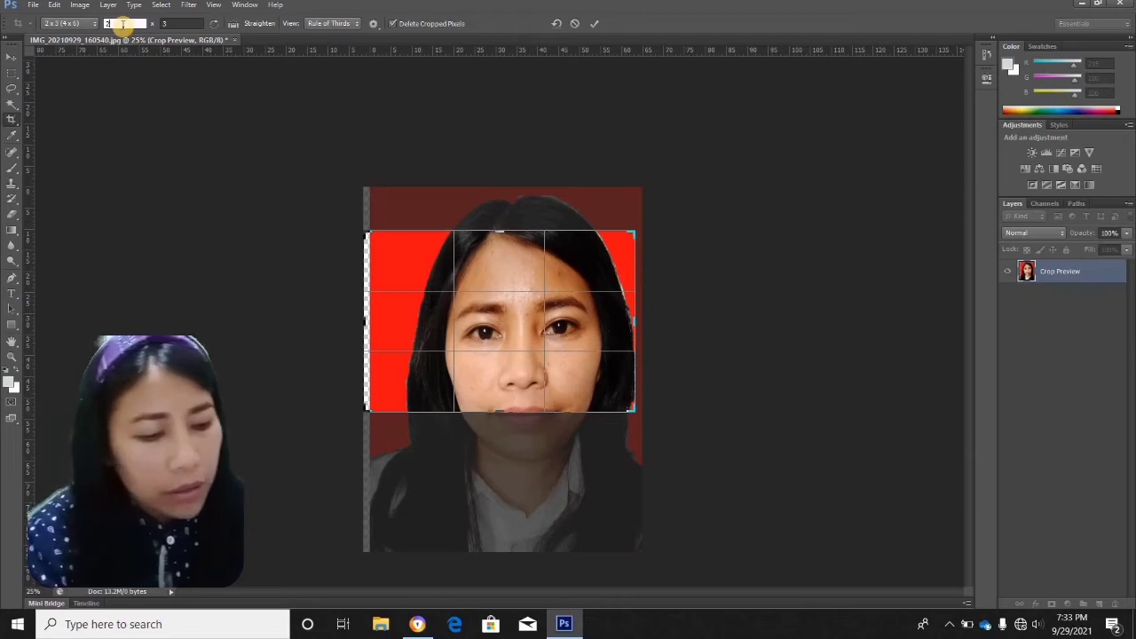
Set the crop aspect ratio to 3 by 2 for an upright frame around the face
{"action": "type", "text": "3"}
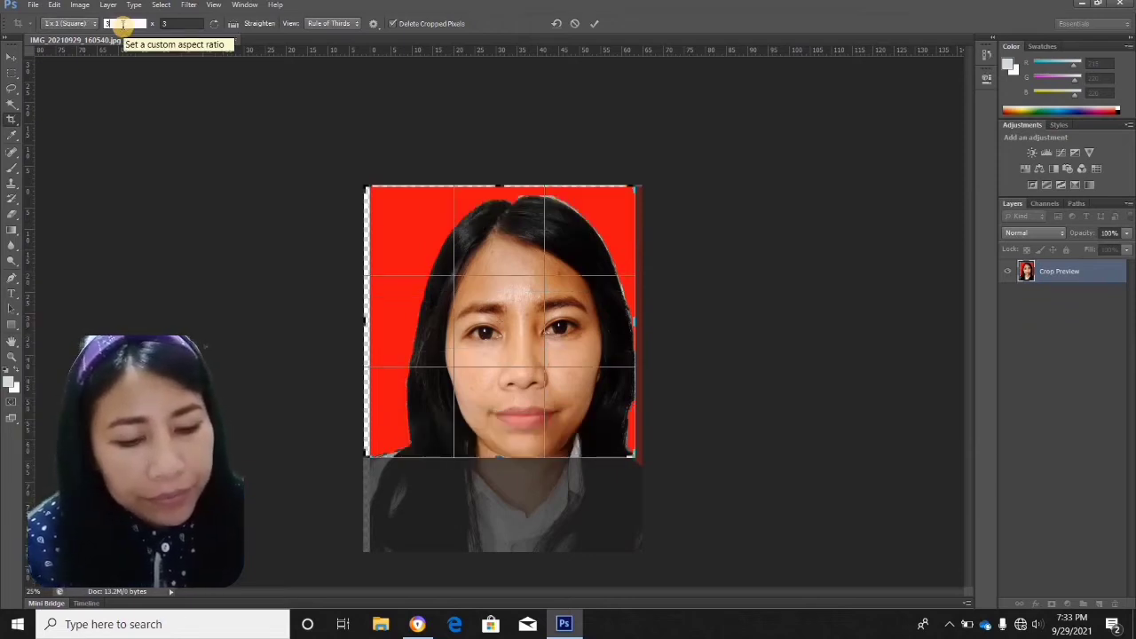
{"action": "type", "text": "2"}
{"action": "key", "text": "Tab"}
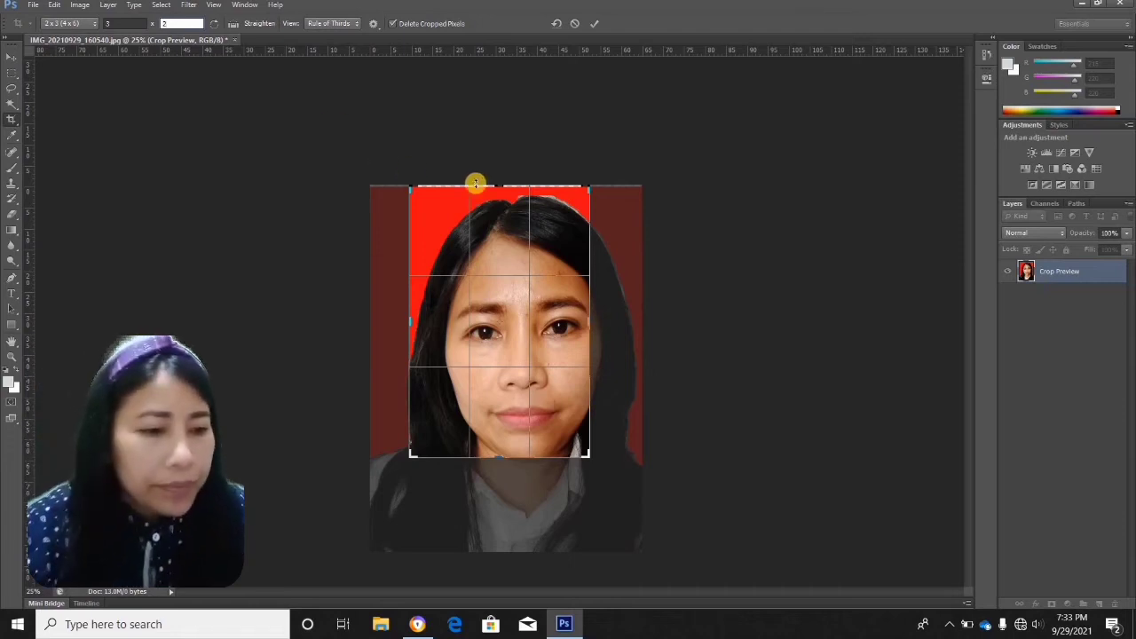
Try centring the face in the upright crop frame by shifting the portrait up, then slightly back down
{"action": "left_click", "coordinate": [535, 399]}
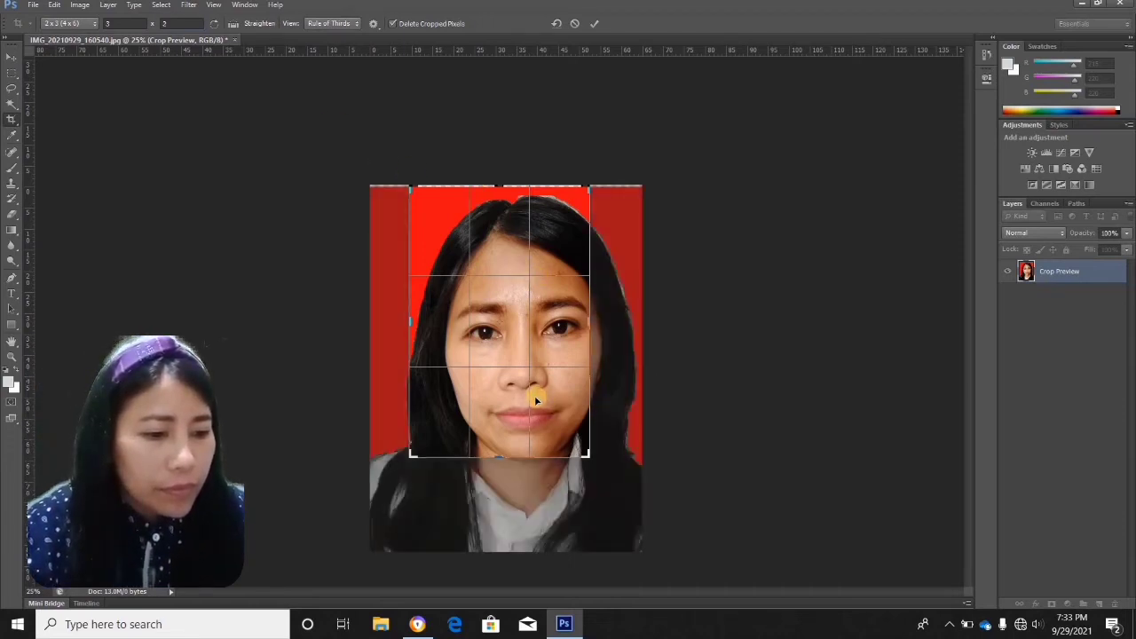
{"action": "left_click_drag", "start_coordinate": [525, 383], "coordinate": [521, 340]}
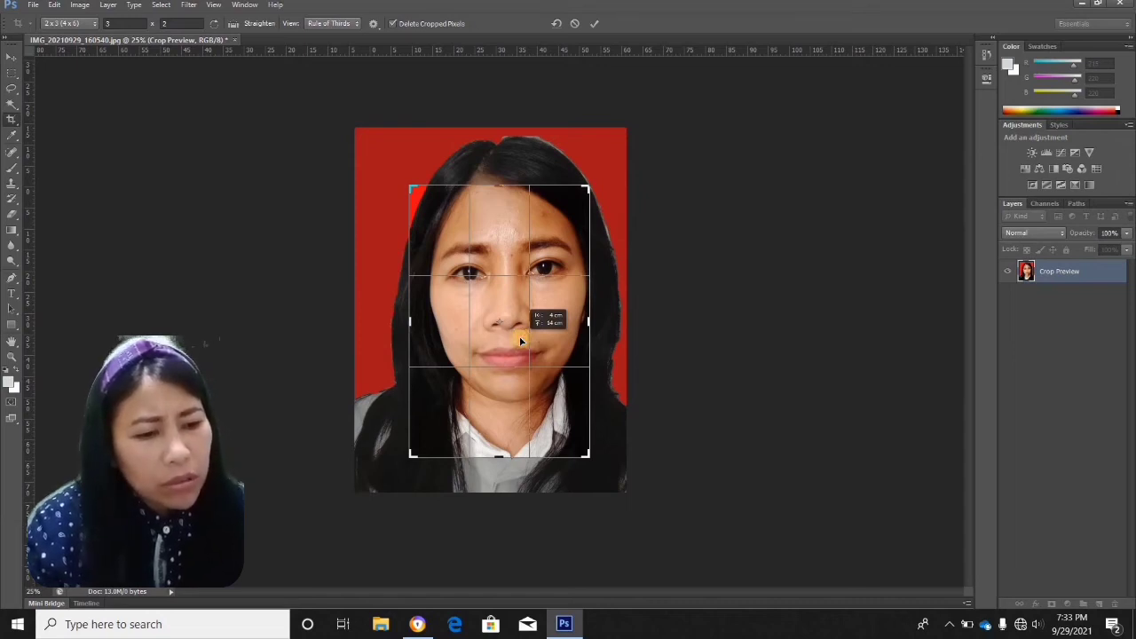
{"action": "left_click_drag", "start_coordinate": [521, 340], "coordinate": [520, 333]}
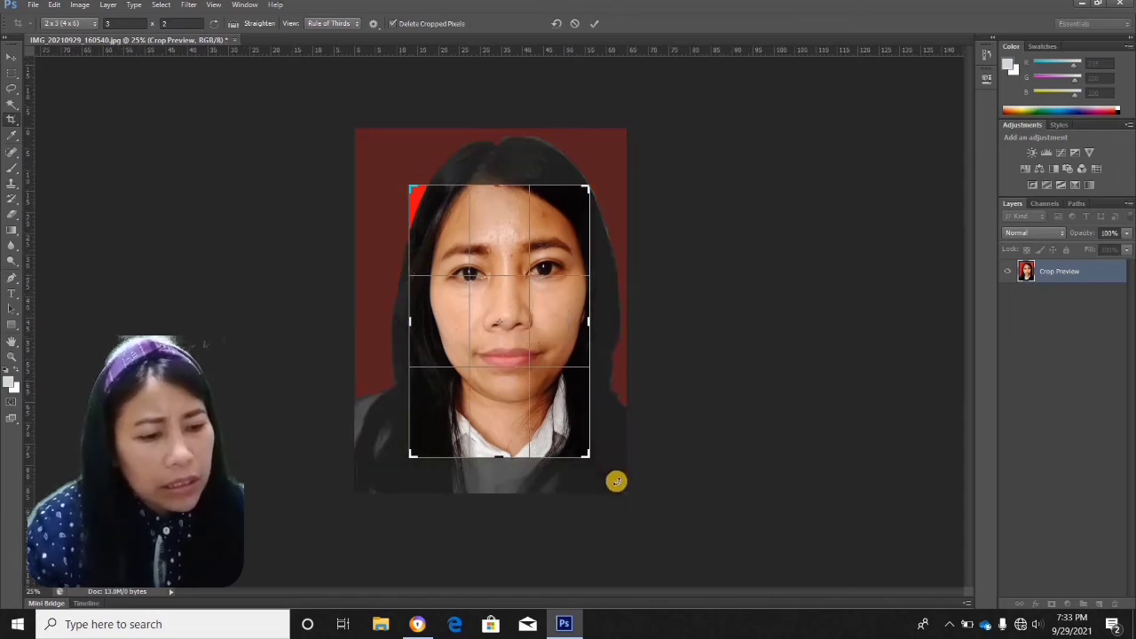
{"action": "mouse_move", "coordinate": [595, 461]}
{"action": "left_mouse_down"}
{"action": "mouse_move", "coordinate": [618, 474]}
{"action": "mouse_move", "coordinate": [607, 470]}
{"action": "left_mouse_up"}
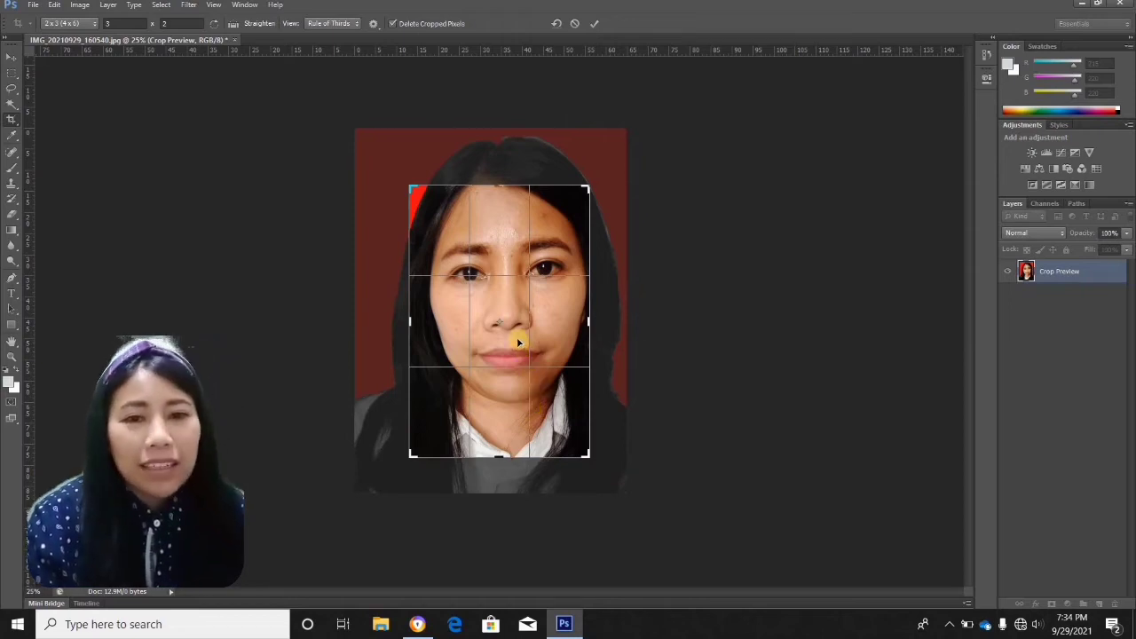
{"action": "left_click_drag", "start_coordinate": [525, 353], "coordinate": [515, 375]}
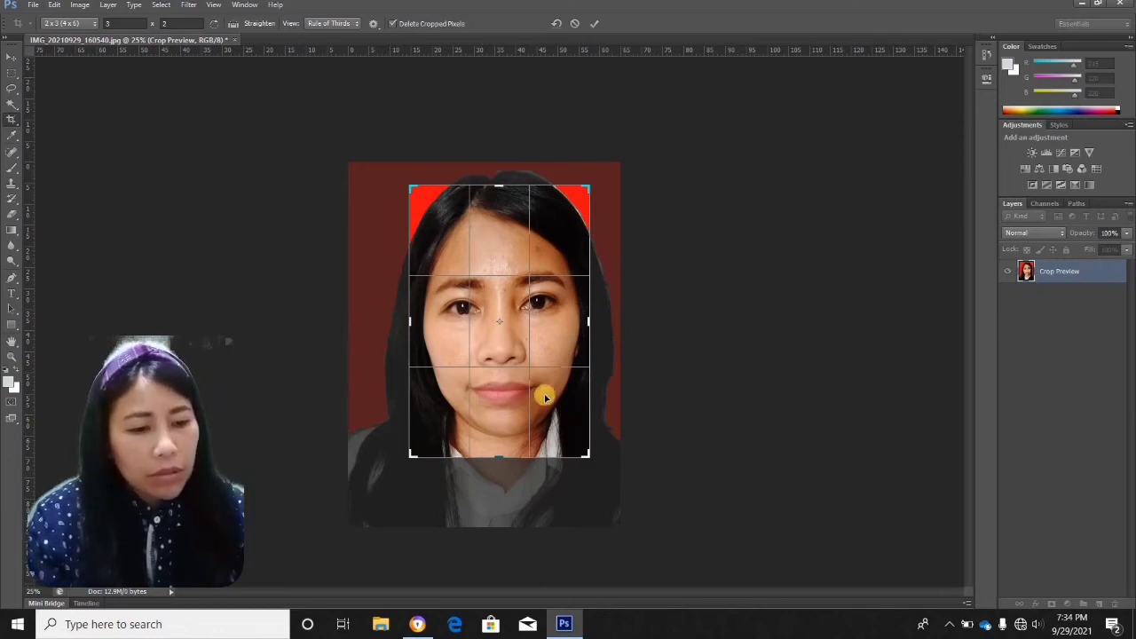
Shift the portrait down and sideways so the top of the hair falls inside the crop frame, and discard the crop
{"action": "left_click_drag", "start_coordinate": [583, 471], "coordinate": [543, 437]}
{"action": "left_click", "coordinate": [538, 363]}
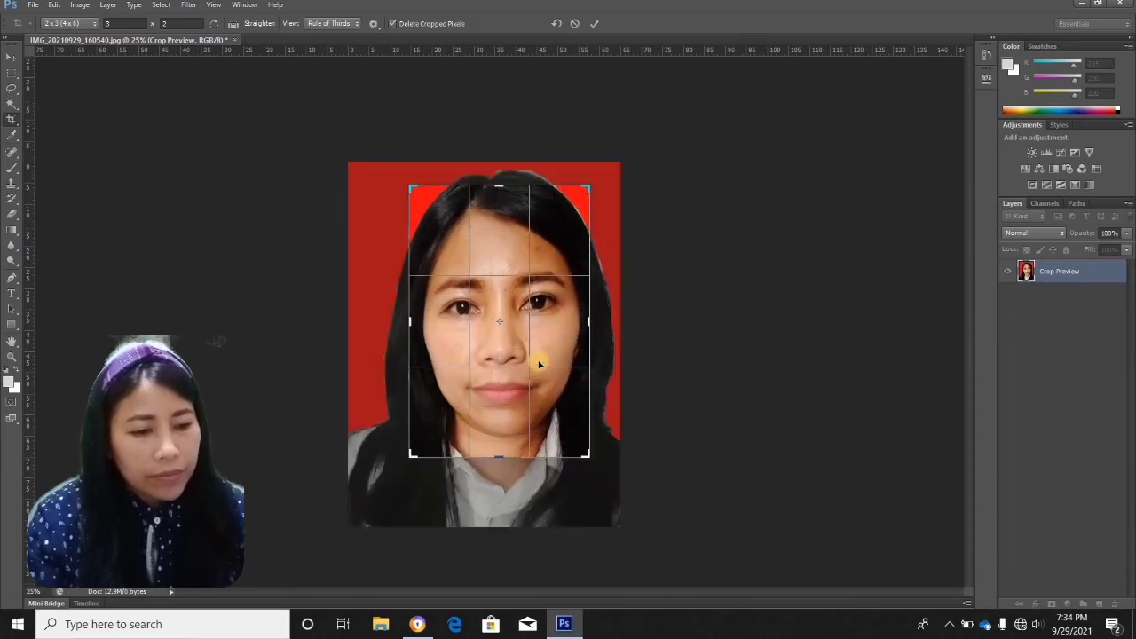
{"action": "left_click_drag", "start_coordinate": [539, 346], "coordinate": [562, 383]}
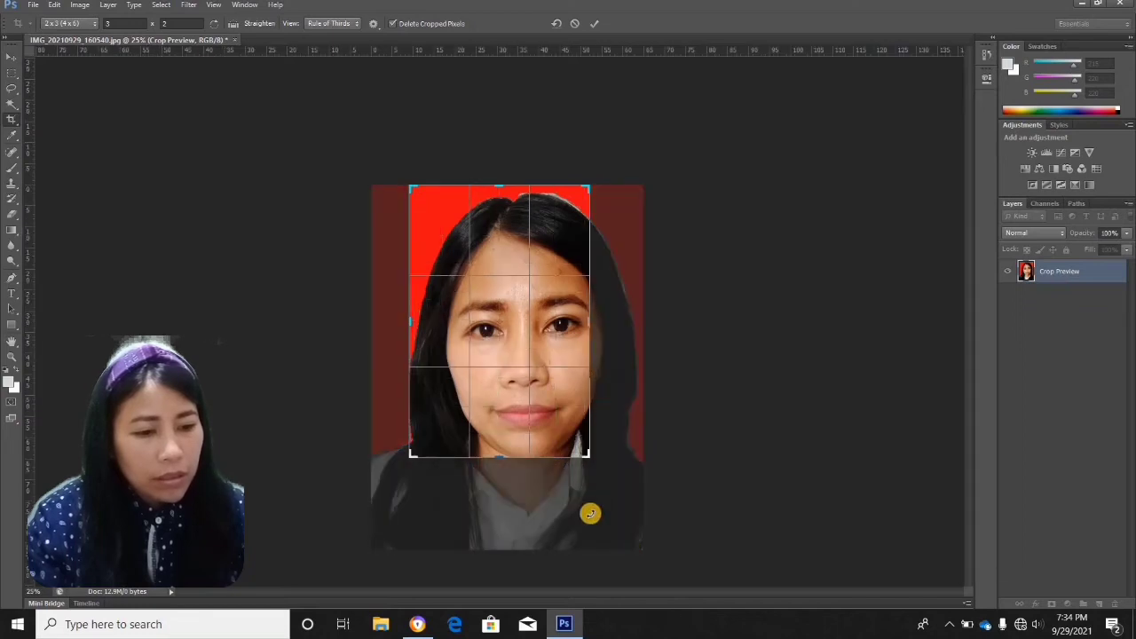
{"action": "left_click", "coordinate": [523, 501]}
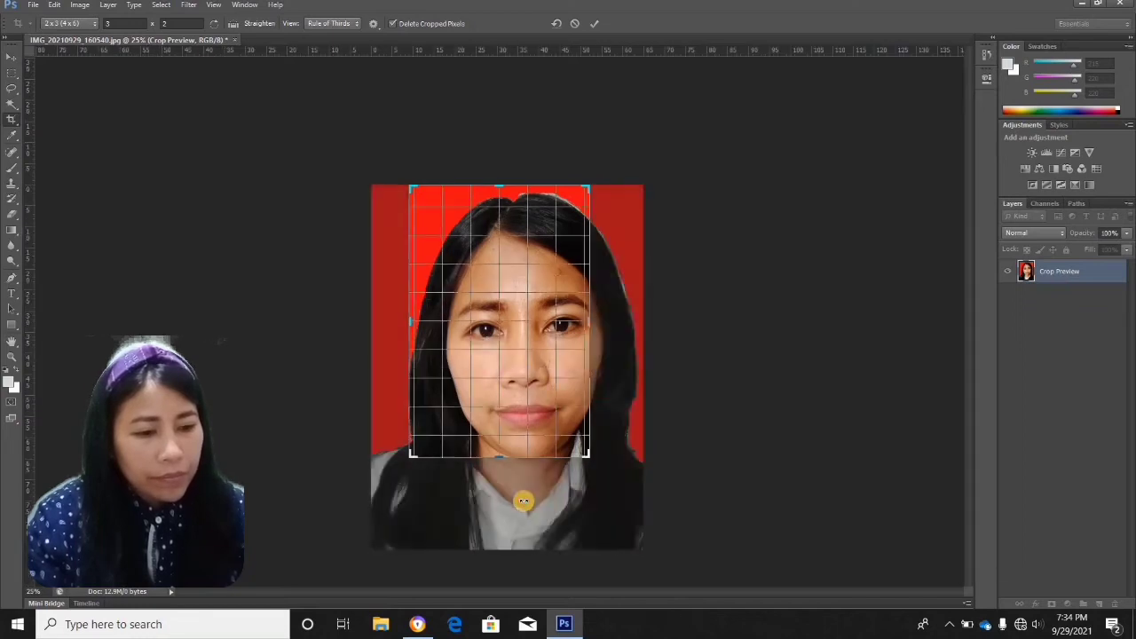
{"action": "left_click", "coordinate": [528, 373]}
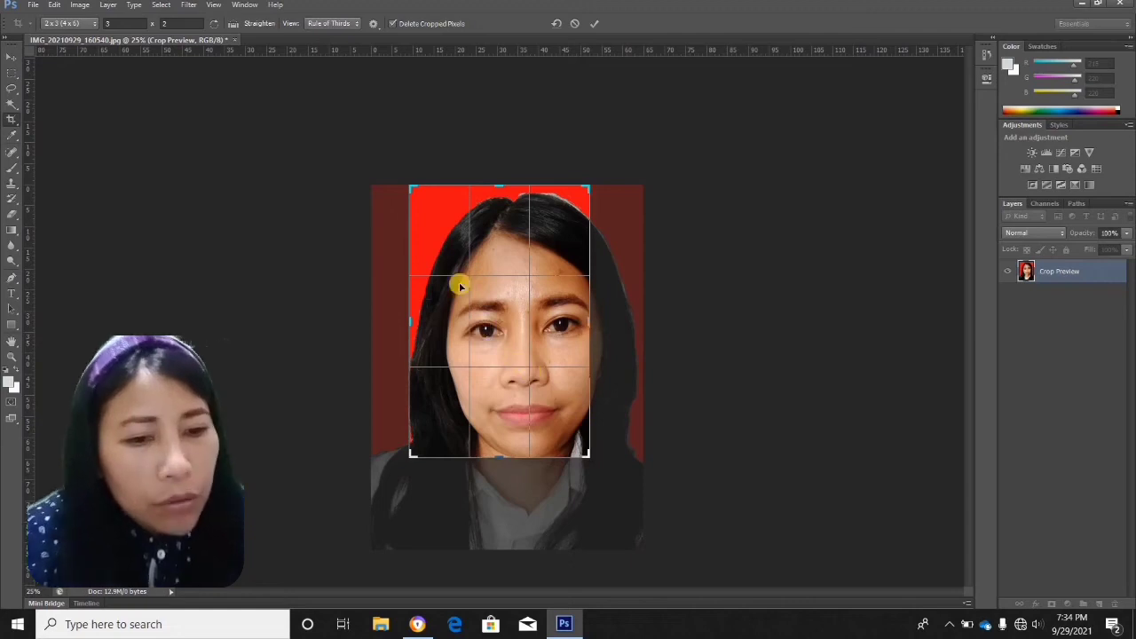
{"action": "left_click", "coordinate": [95, 129]}
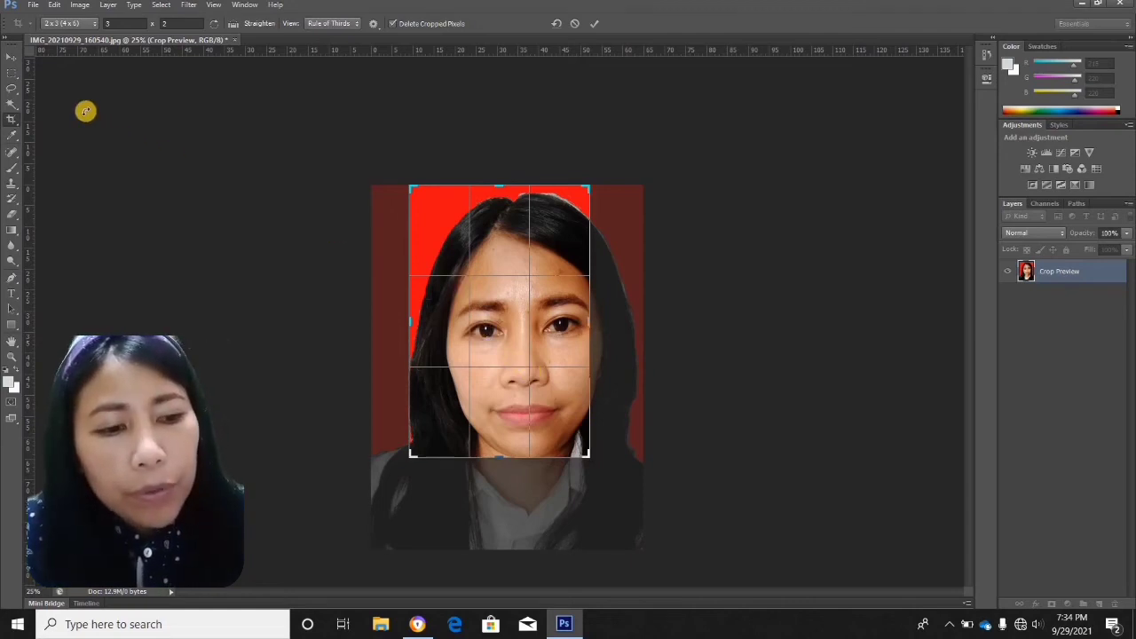
{"action": "left_click", "coordinate": [11, 120]}
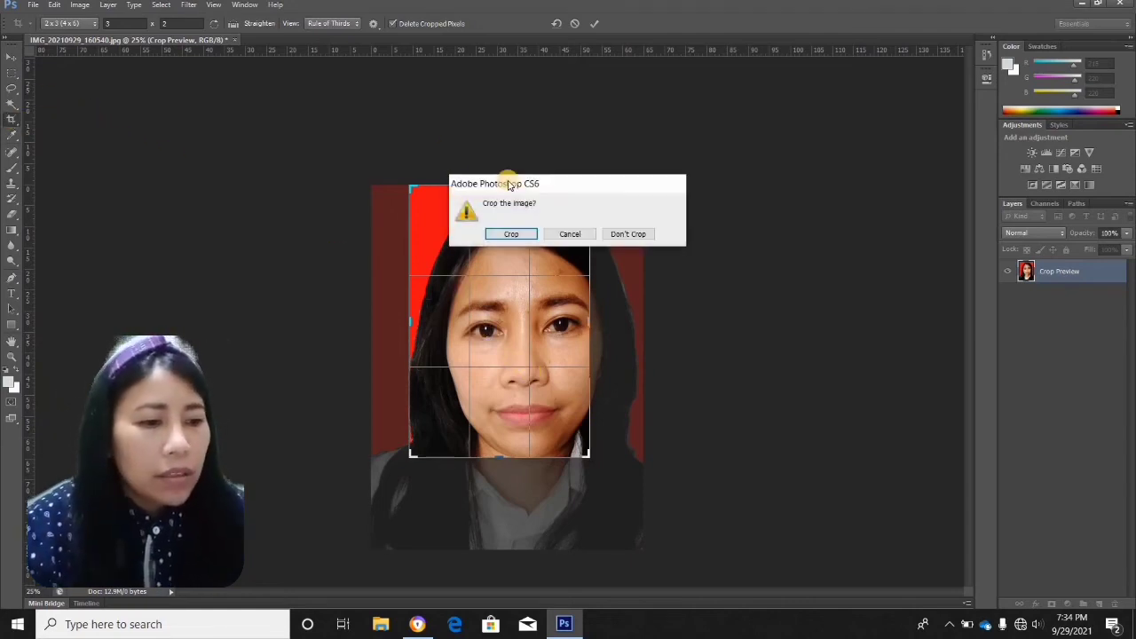
{"action": "left_click", "coordinate": [627, 238]}
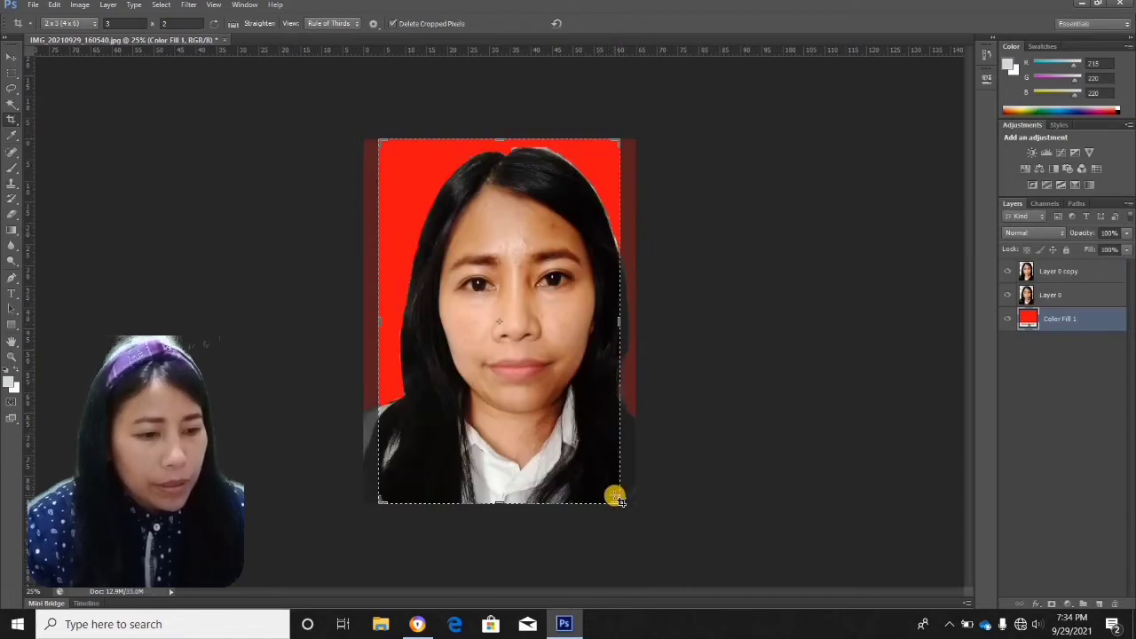
Try a small crop area over the portrait's lower corner, undo it, and leave the Crop tool without cropping
{"action": "left_click_drag", "start_coordinate": [598, 458], "coordinate": [591, 444]}
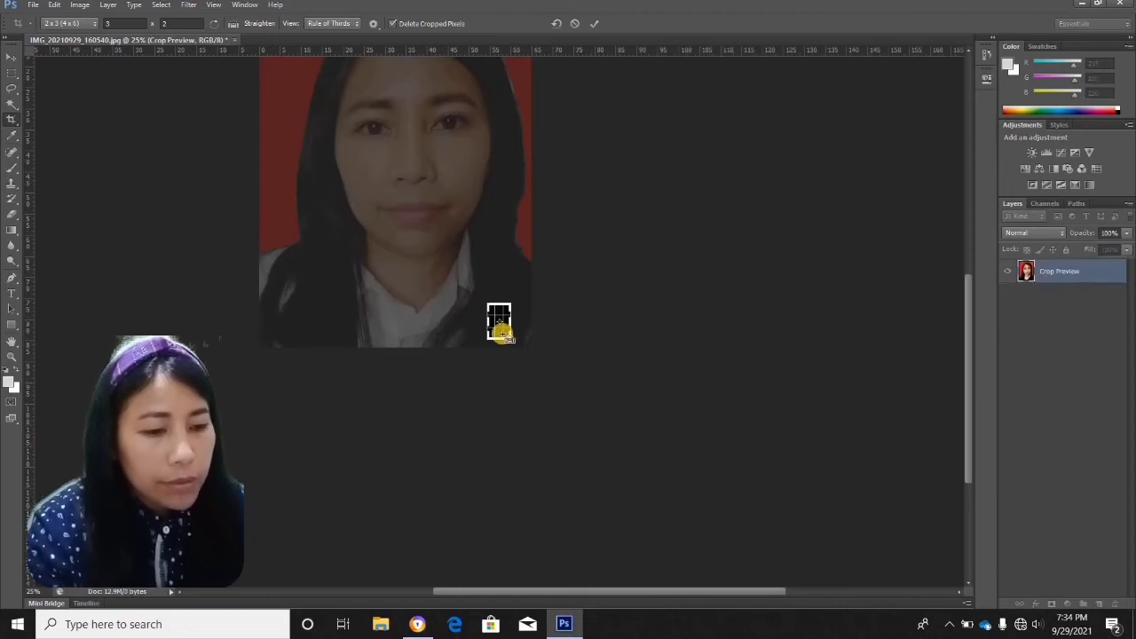
{"action": "key", "text": "ctrl+z"}
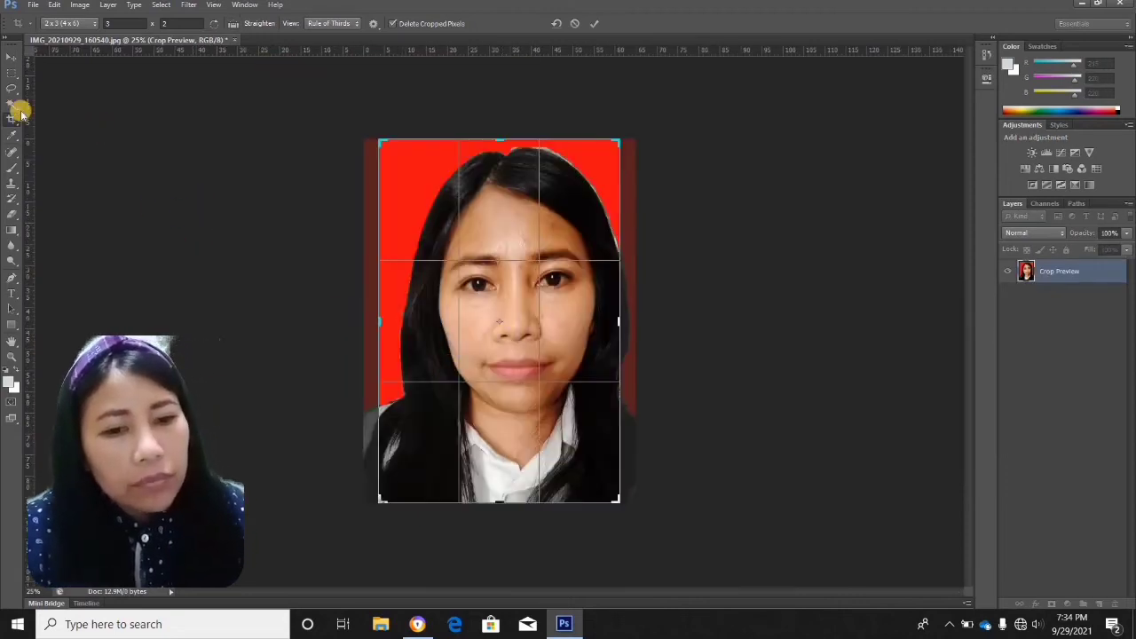
{"action": "left_click", "coordinate": [11, 58]}
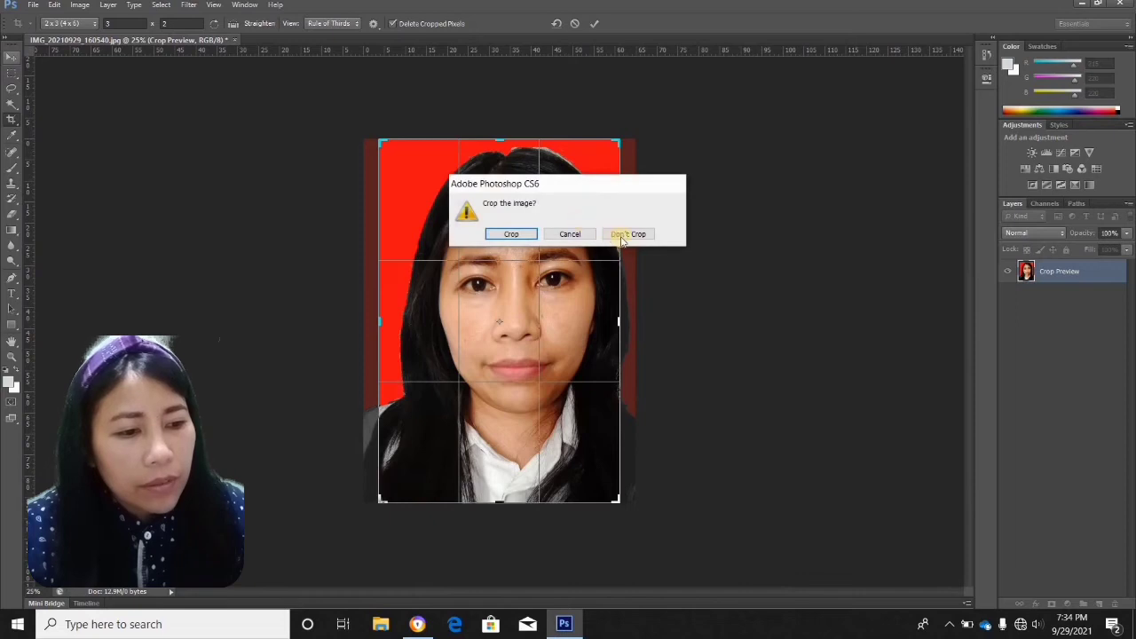
{"action": "left_click", "coordinate": [626, 235]}
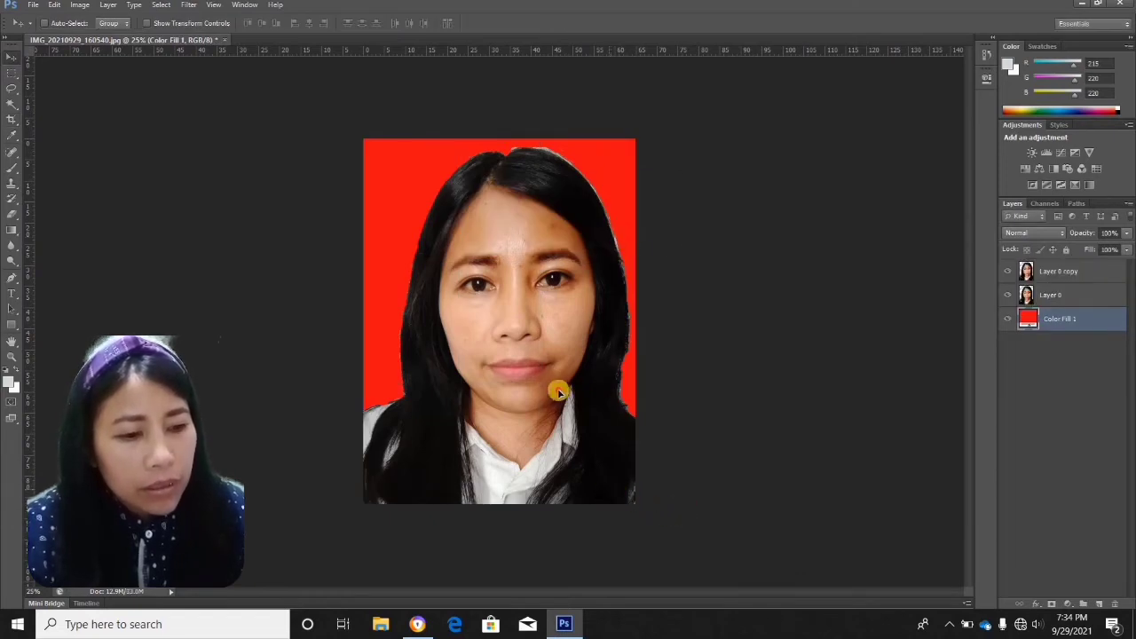
{"action": "left_click_drag", "start_coordinate": [460, 317], "coordinate": [474, 332]}
{"action": "left_click_drag", "start_coordinate": [553, 397], "coordinate": [552, 412]}
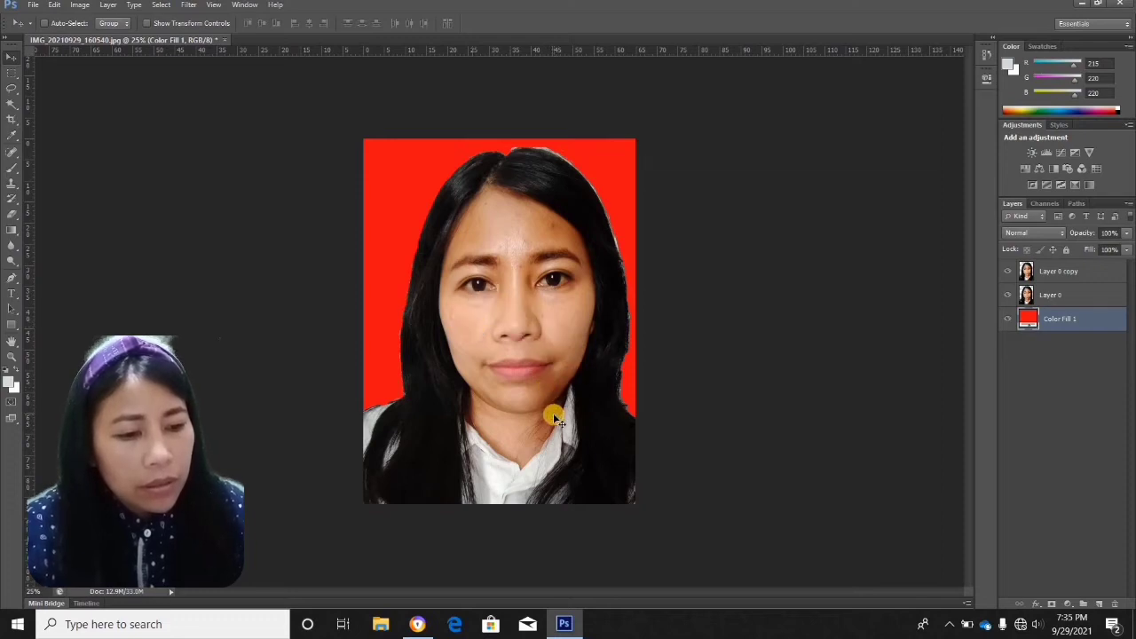
{"action": "left_click_drag", "start_coordinate": [628, 493], "coordinate": [519, 330]}
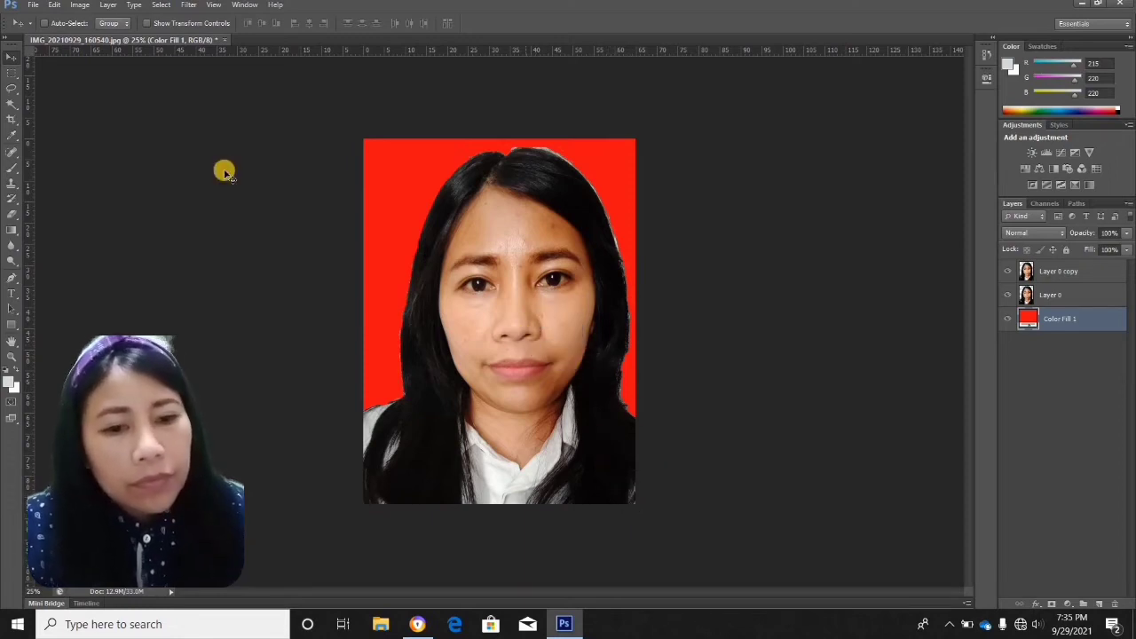
{"action": "left_click", "coordinate": [12, 104]}
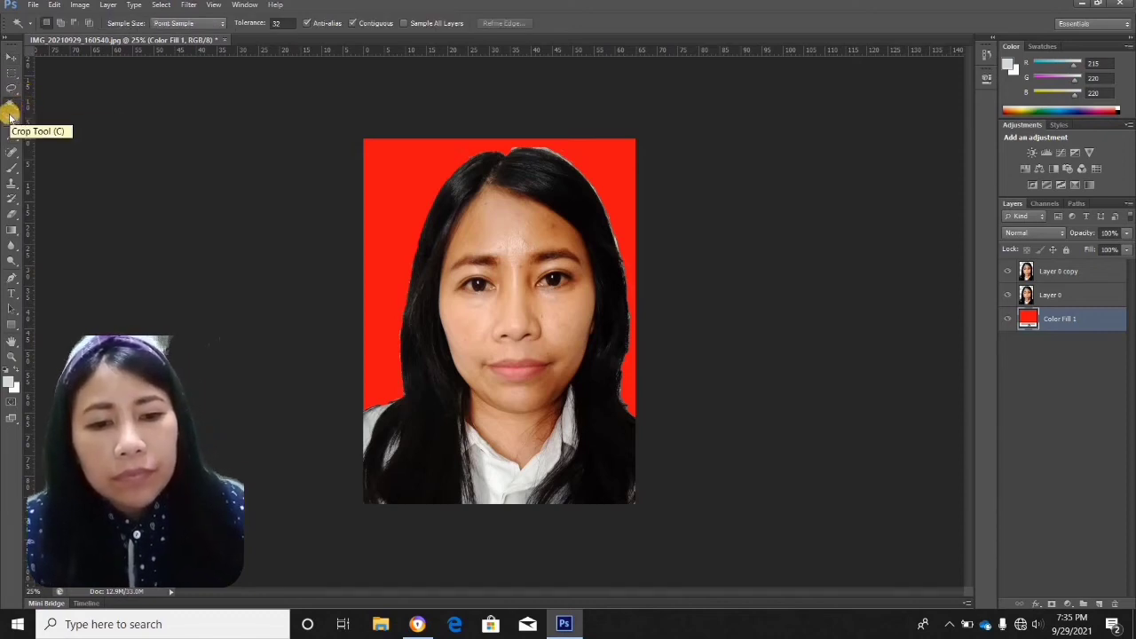
{"action": "left_click", "coordinate": [13, 57]}
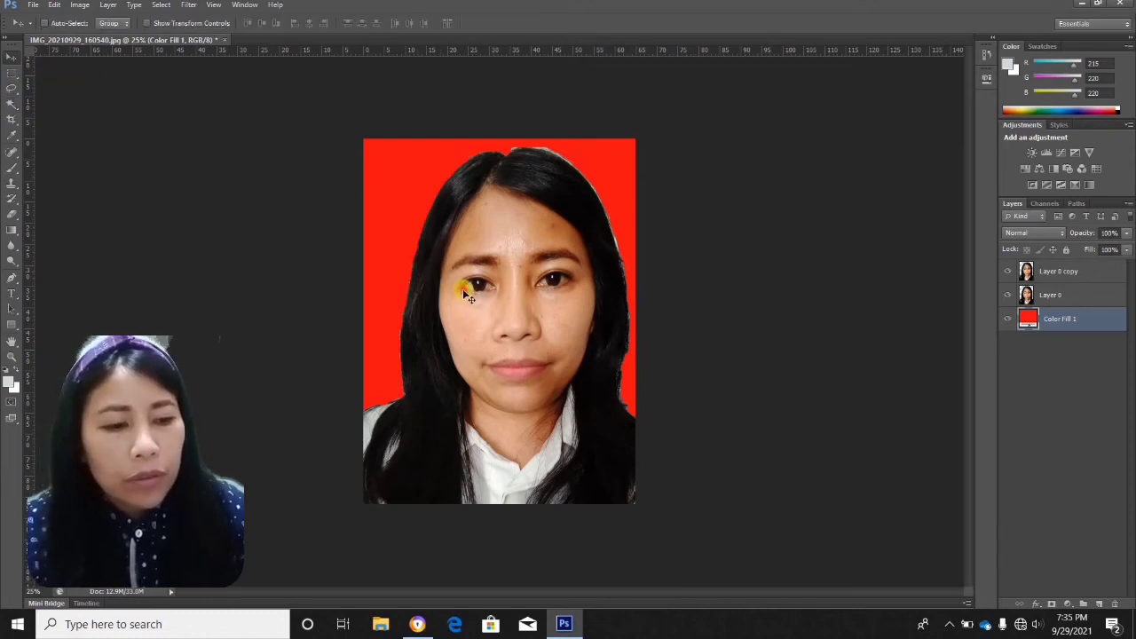
{"action": "mouse_move", "coordinate": [455, 271]}
{"action": "left_mouse_down"}
{"action": "mouse_move", "coordinate": [414, 155]}
{"action": "mouse_move", "coordinate": [240, 178]}
{"action": "mouse_move", "coordinate": [783, 375]}
{"action": "mouse_move", "coordinate": [604, 476]}
{"action": "mouse_move", "coordinate": [421, 461]}
{"action": "mouse_move", "coordinate": [575, 406]}
{"action": "mouse_move", "coordinate": [705, 99]}
{"action": "mouse_move", "coordinate": [756, 197]}
{"action": "mouse_move", "coordinate": [520, 319]}
{"action": "left_mouse_up"}
{"action": "right_click", "coordinate": [520, 319]}
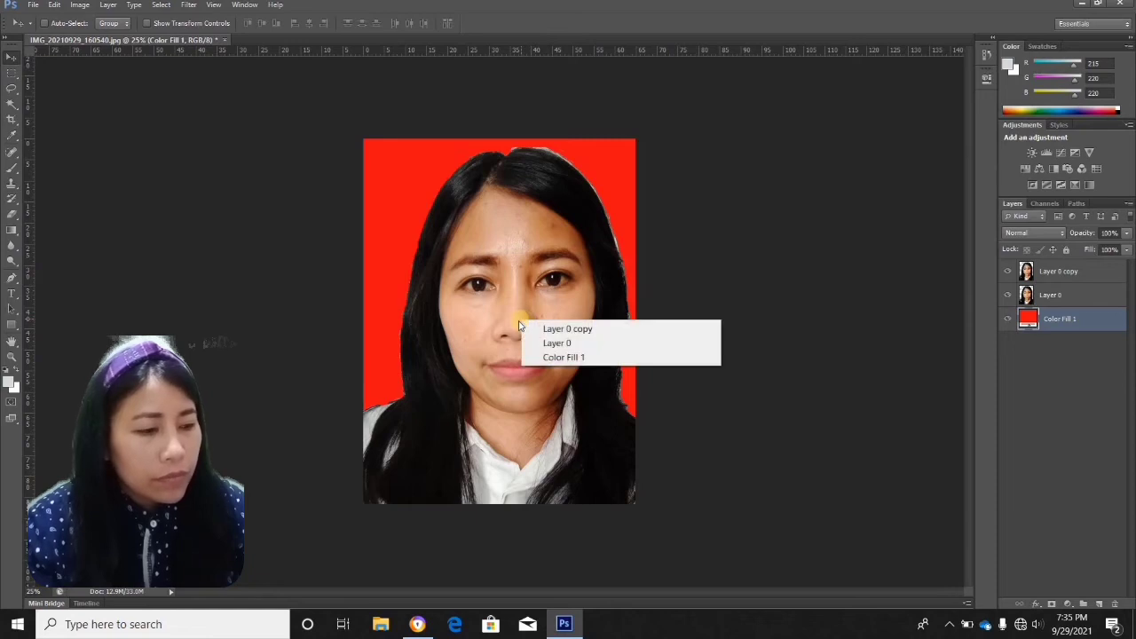
{"action": "key", "text": "Escape"}
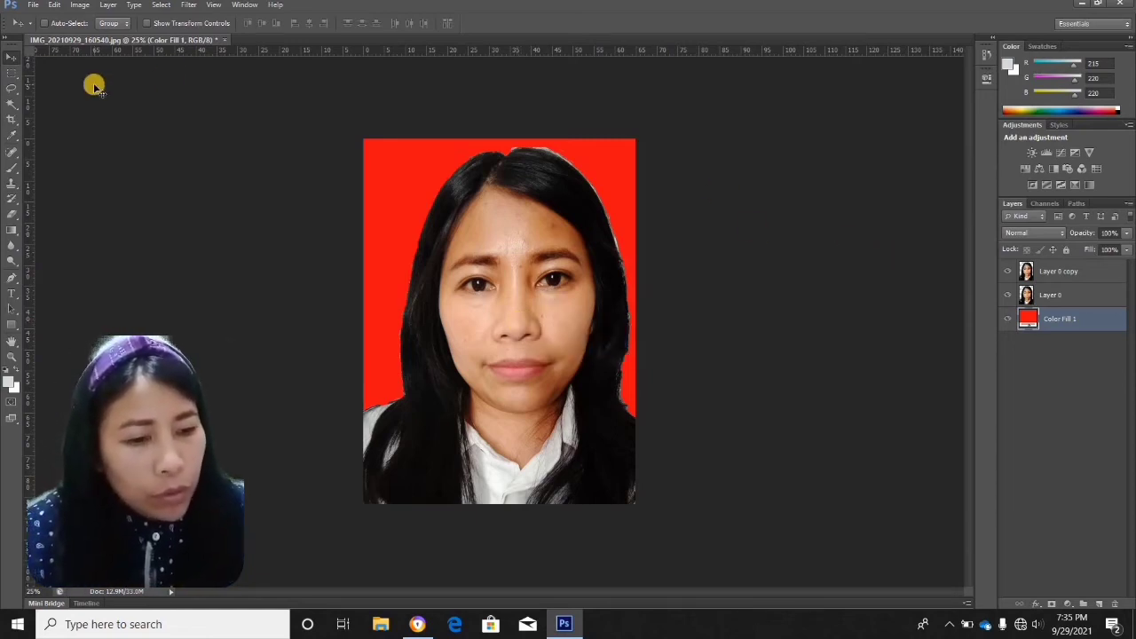
Sample the red backdrop as the foreground colour and add a layer mask to the Color Fill 1 layer
{"action": "left_click", "coordinate": [12, 134]}
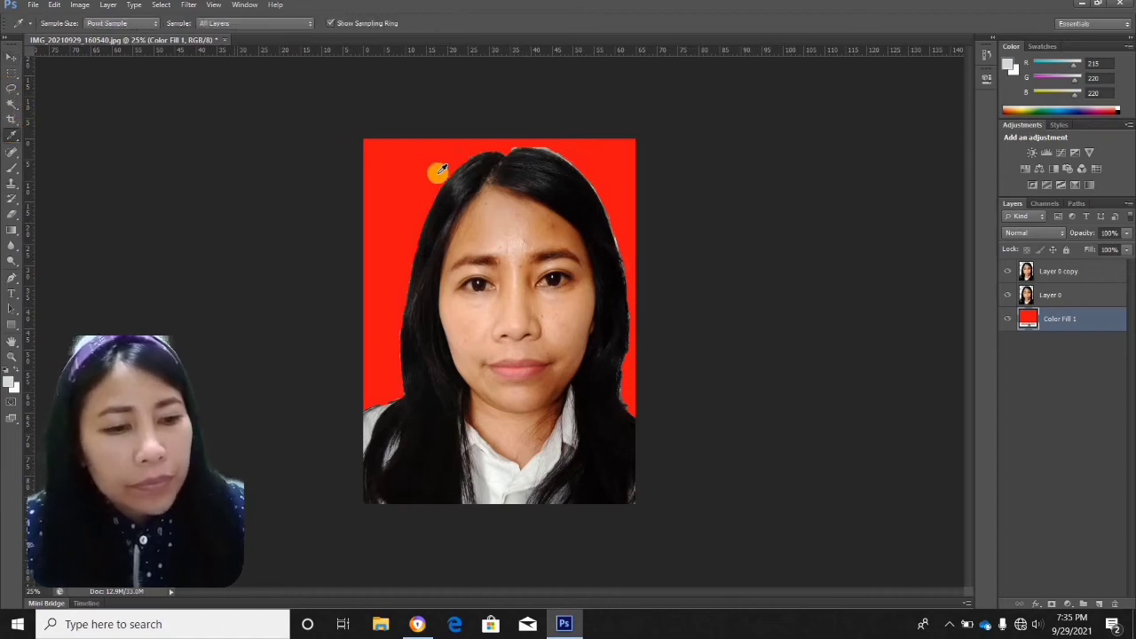
{"action": "left_click", "coordinate": [414, 172]}
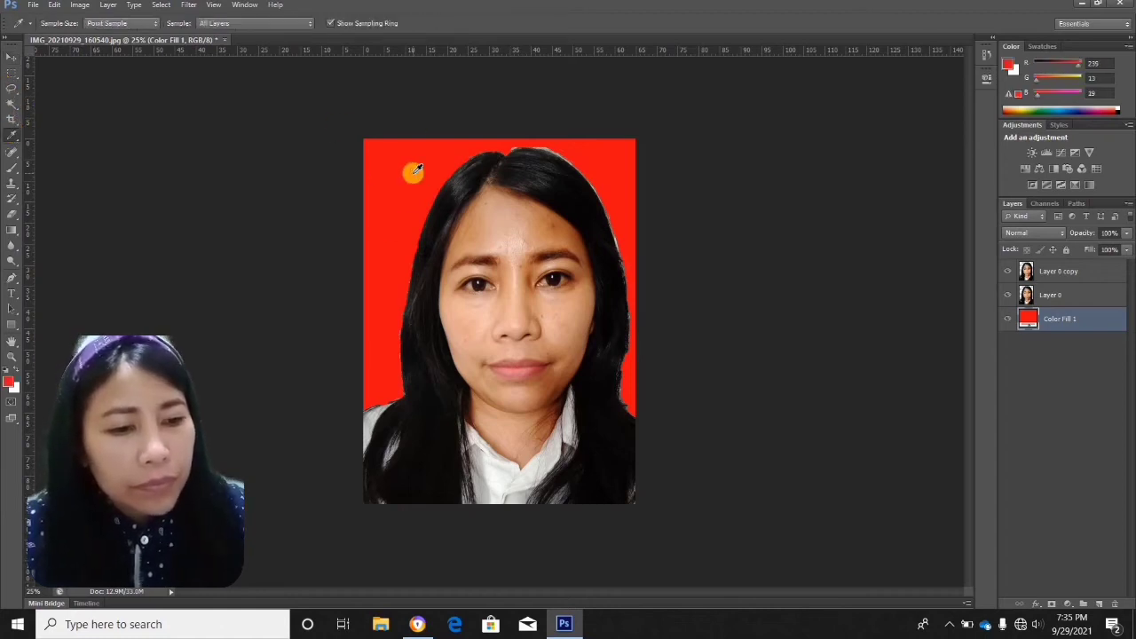
{"action": "left_click", "coordinate": [628, 152]}
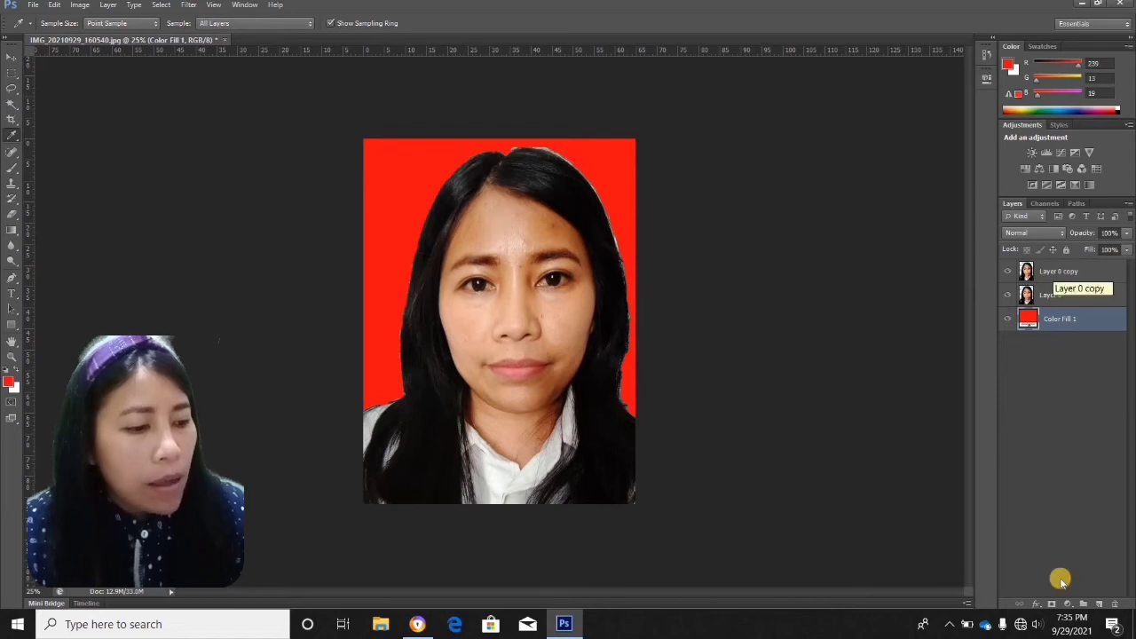
{"action": "left_click", "coordinate": [1052, 605]}
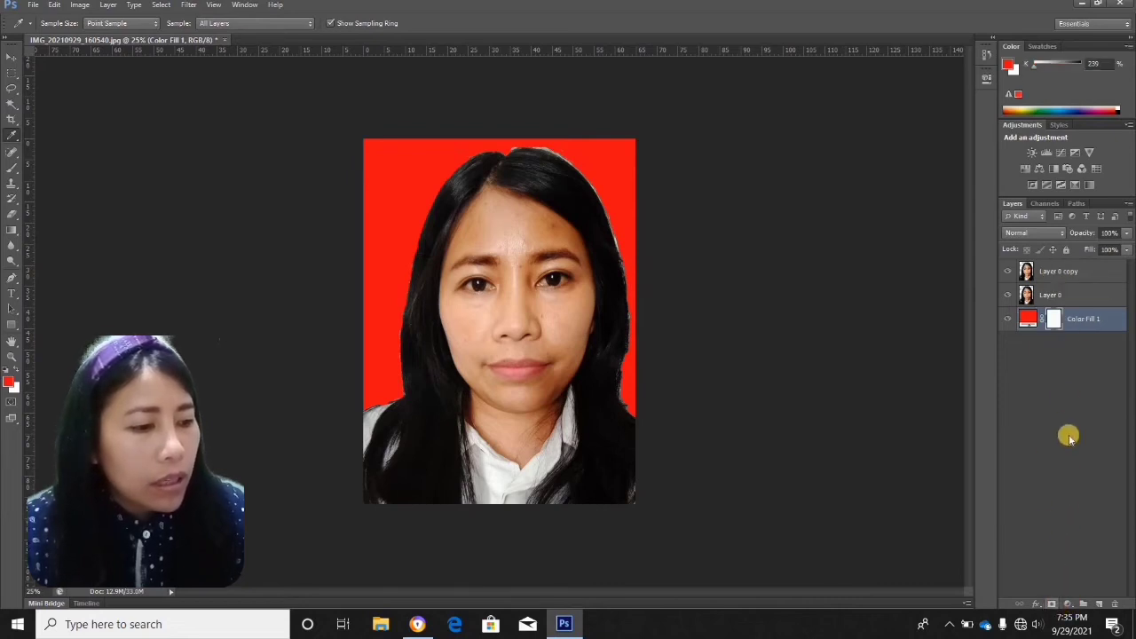
{"action": "left_click", "coordinate": [1072, 351]}
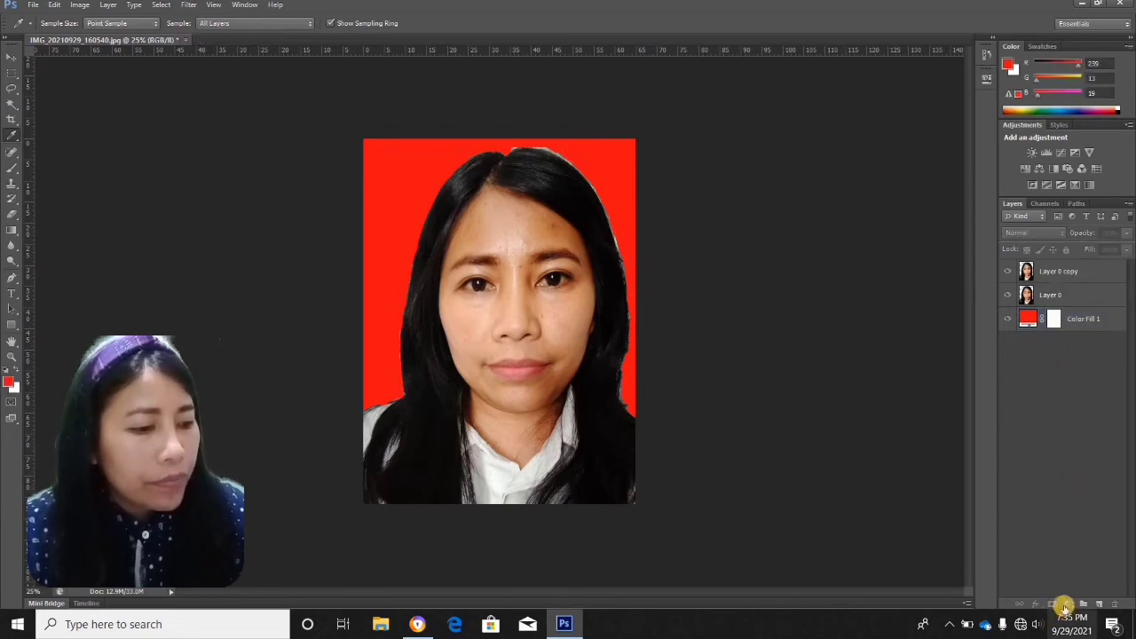
Add a Solid Color fill layer in blue-violet above the portrait layers
{"action": "left_click", "coordinate": [1067, 604]}
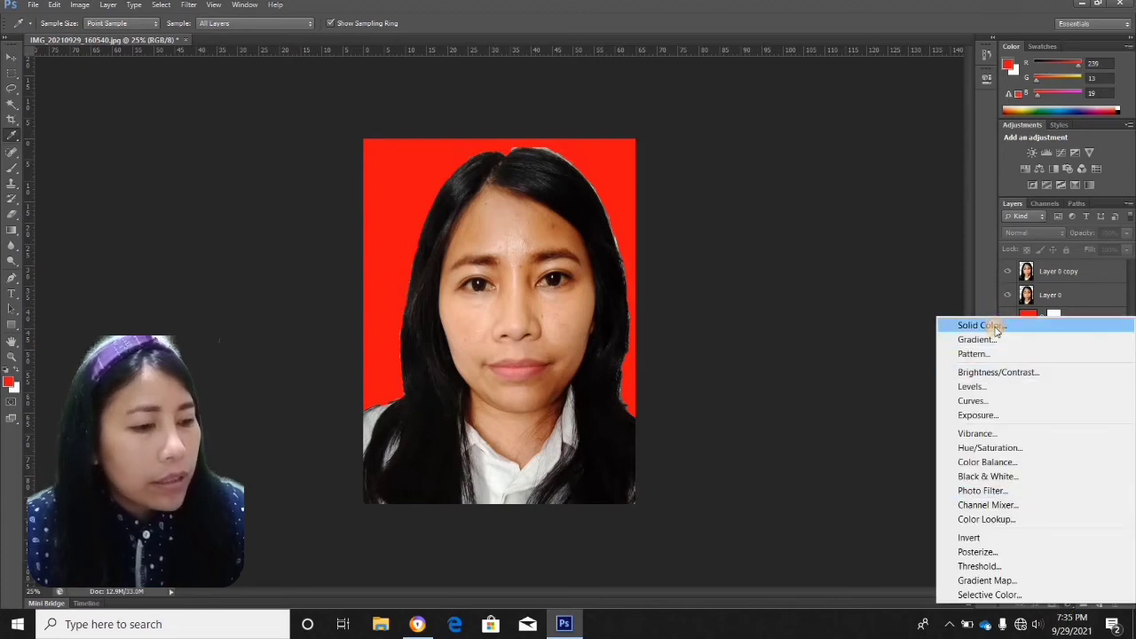
{"action": "left_click", "coordinate": [994, 326]}
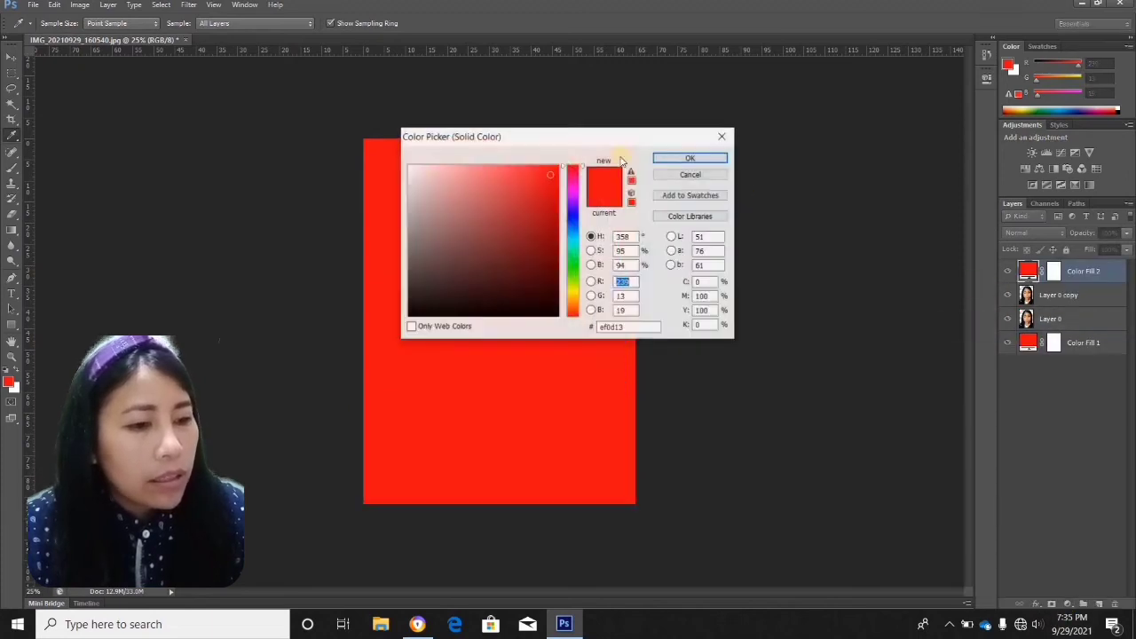
{"action": "left_click", "coordinate": [575, 205]}
{"action": "left_click", "coordinate": [691, 158]}
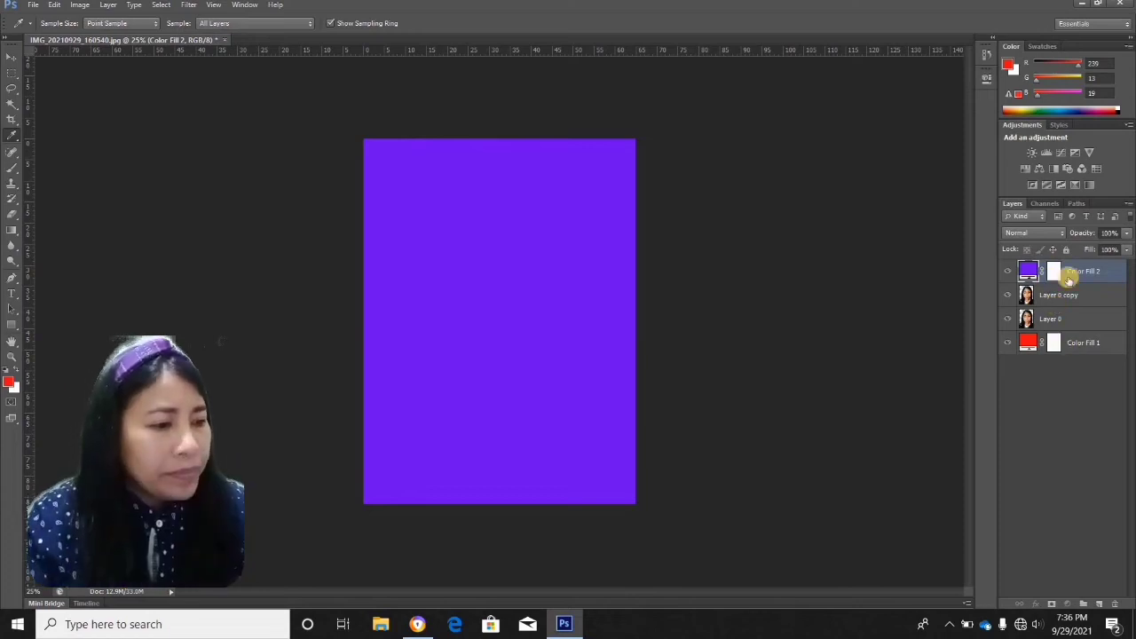
Move the blue-violet fill layer beneath Layer 0 and above the red fill, declining the layer mask replacement
{"action": "left_click_drag", "start_coordinate": [1054, 268], "coordinate": [1053, 342]}
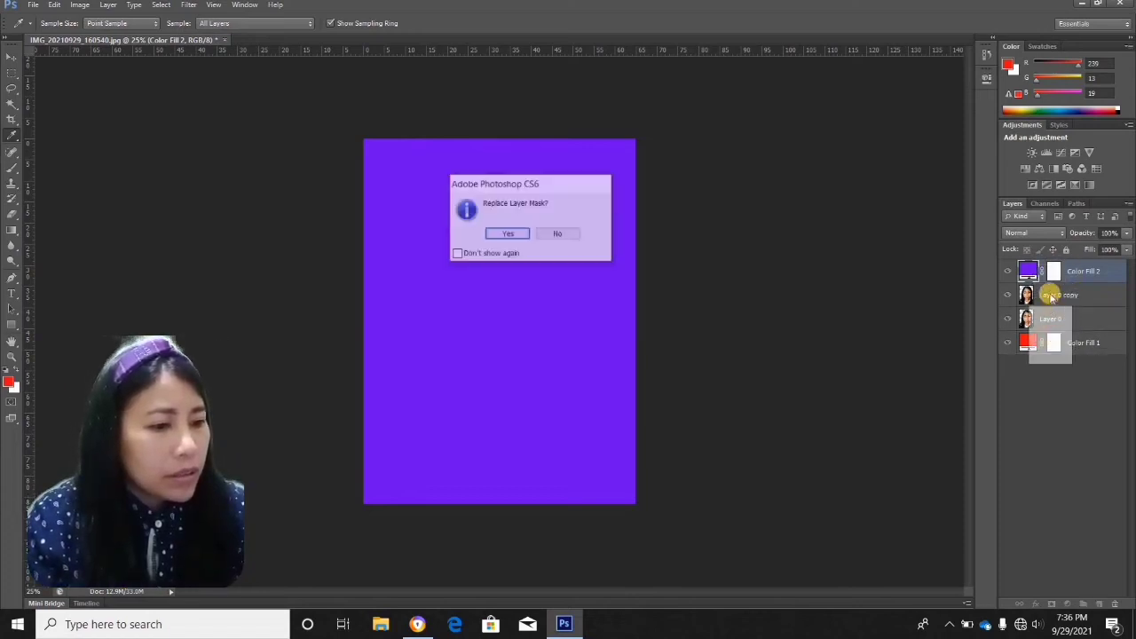
{"action": "left_click", "coordinate": [566, 235]}
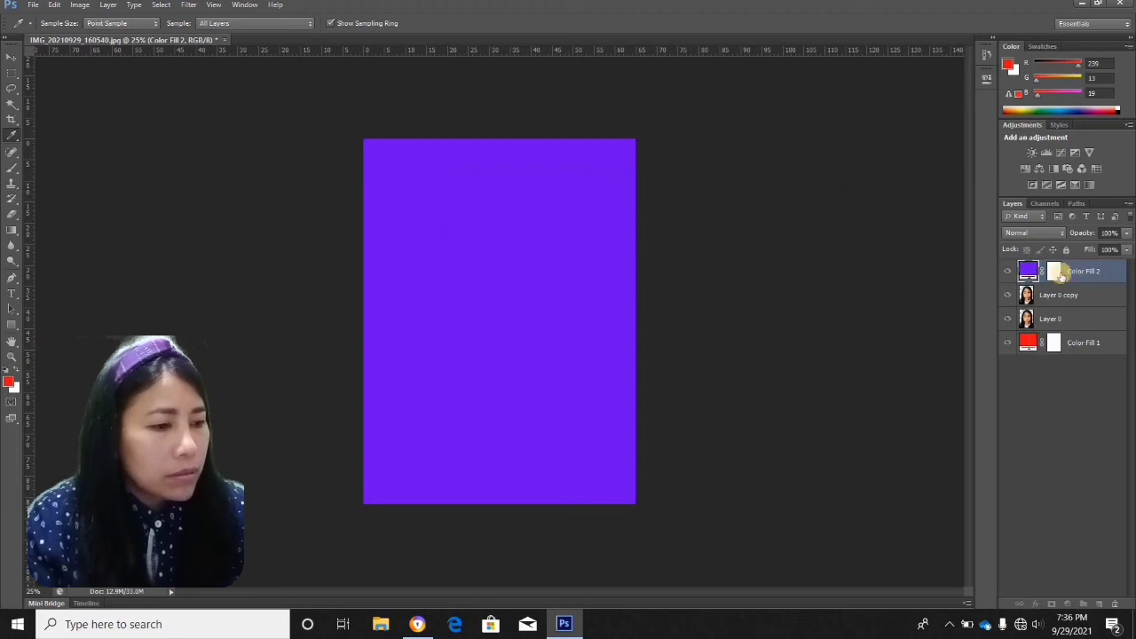
{"action": "left_click", "coordinate": [1050, 271]}
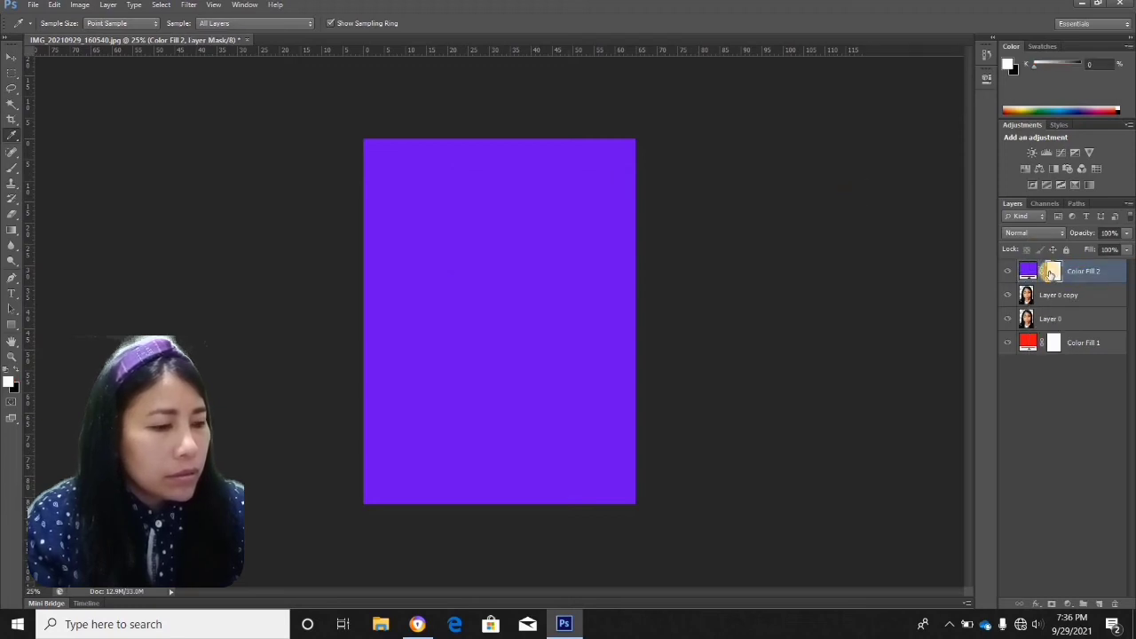
{"action": "left_click_drag", "start_coordinate": [1046, 271], "coordinate": [1049, 330]}
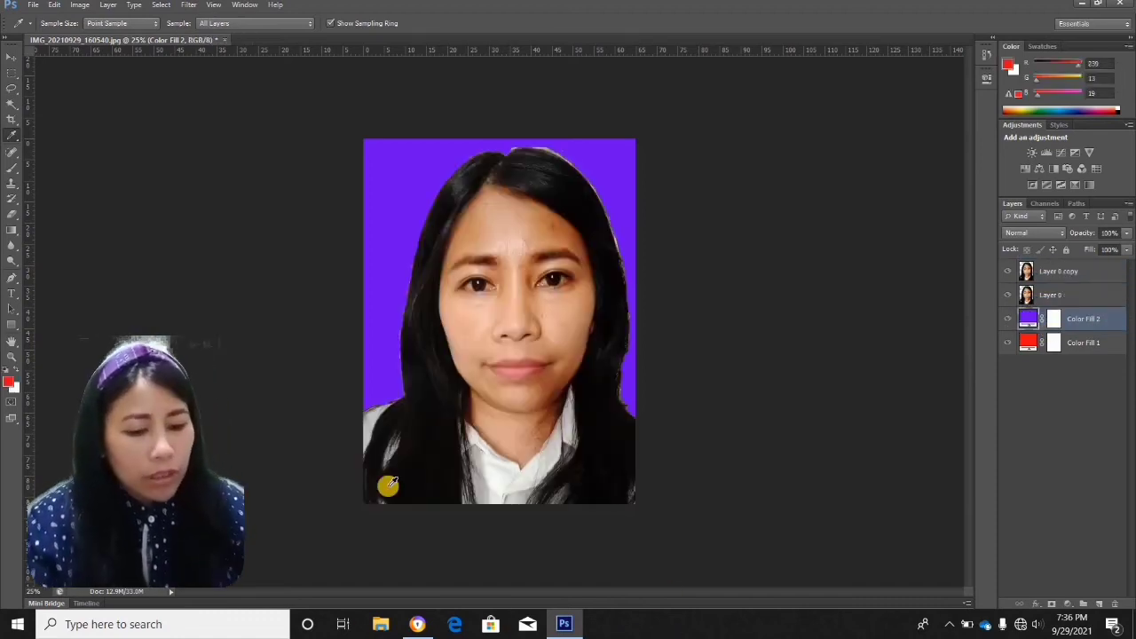
Save the picture as a JPEG named Blue in the MYSAPK folder, with High quality and Baseline ("Standard") format
{"action": "key", "text": "ctrl+shift+s"}
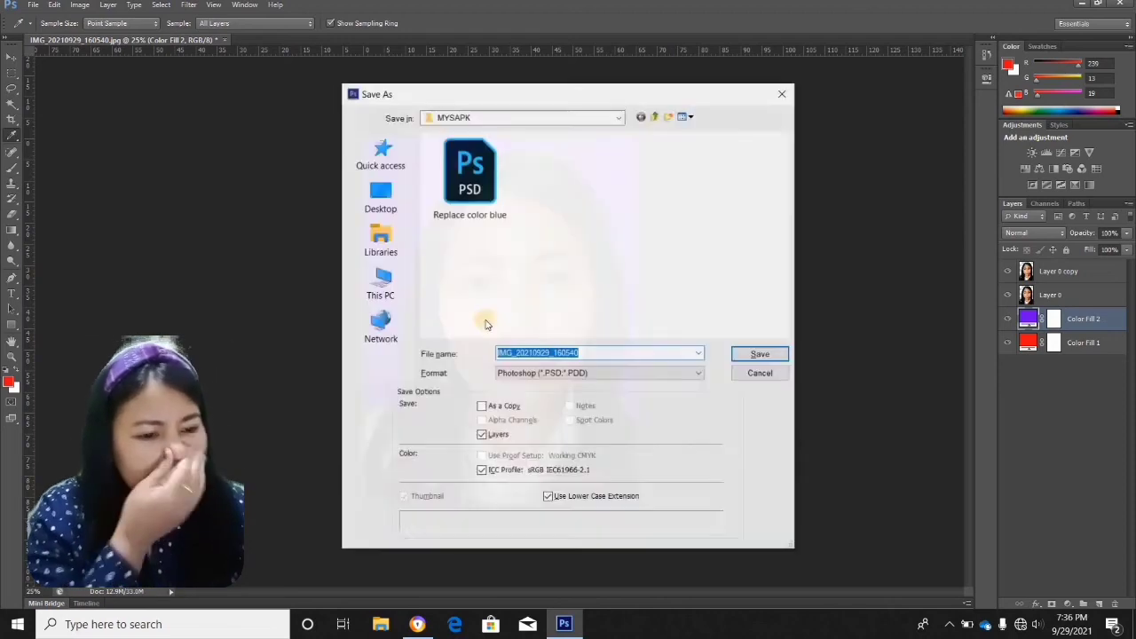
{"action": "key", "text": "BackSpace"}
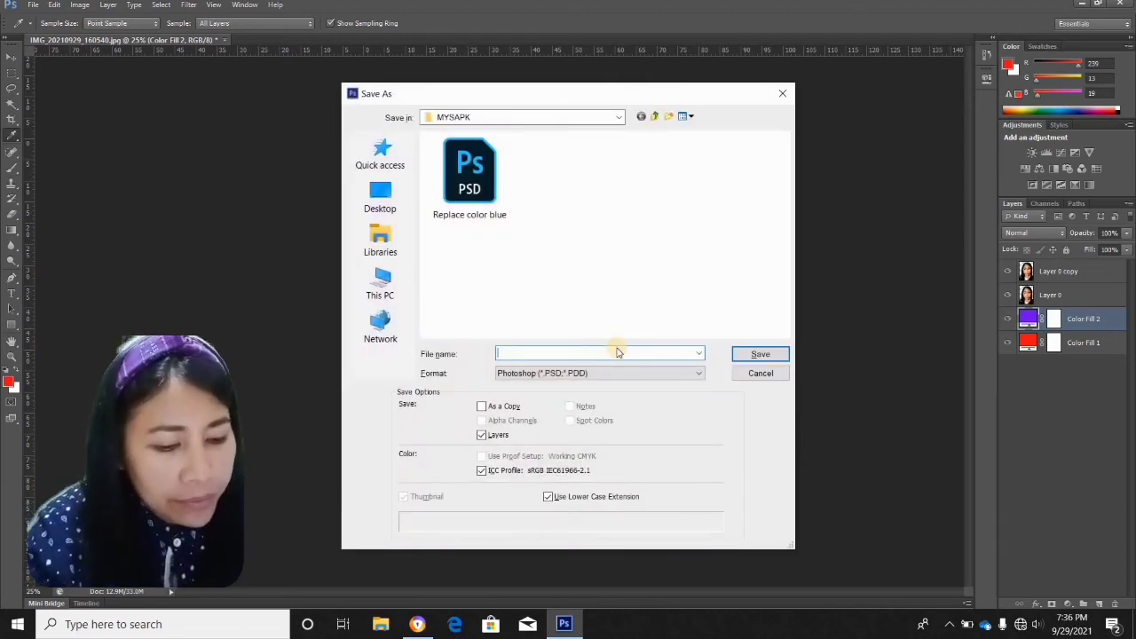
{"action": "type", "text": "B"}
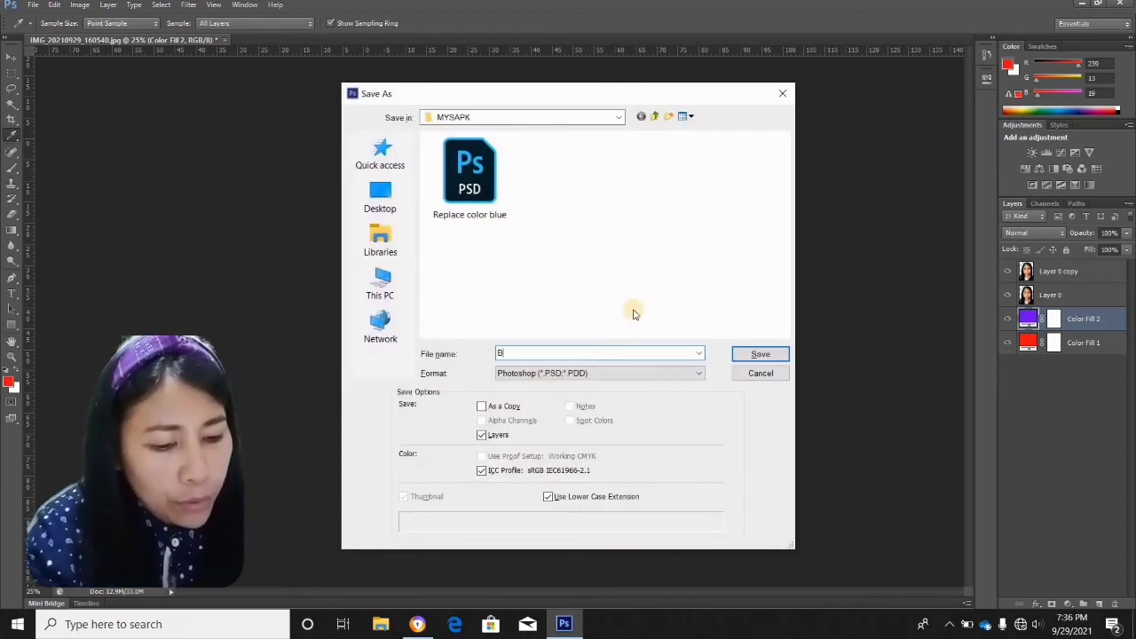
{"action": "type", "text": "lue"}
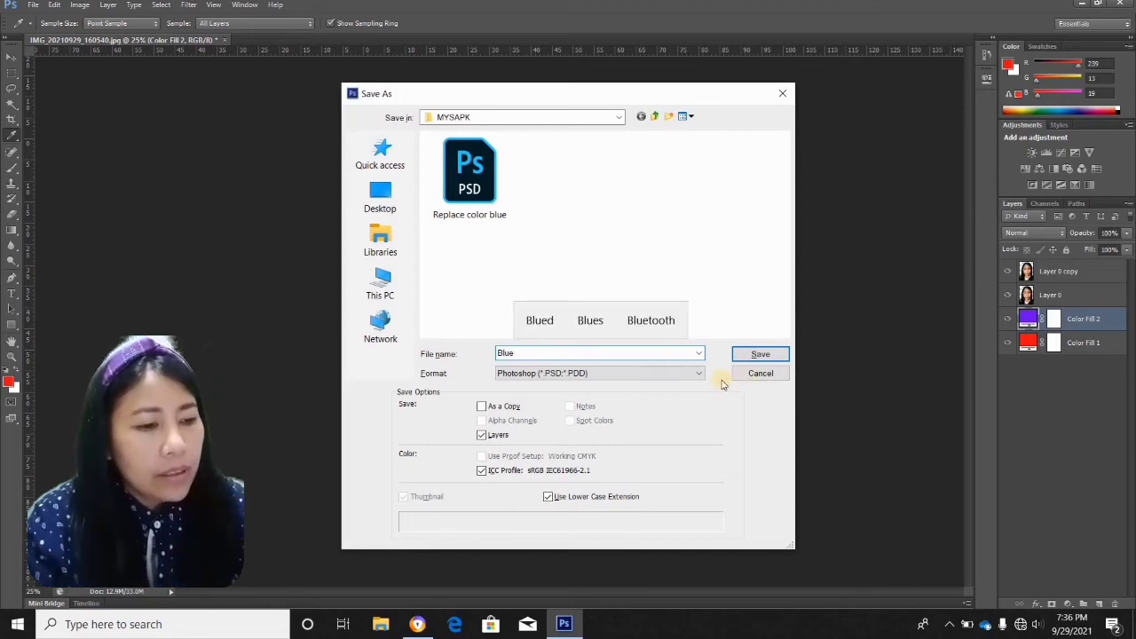
{"action": "left_click", "coordinate": [699, 374]}
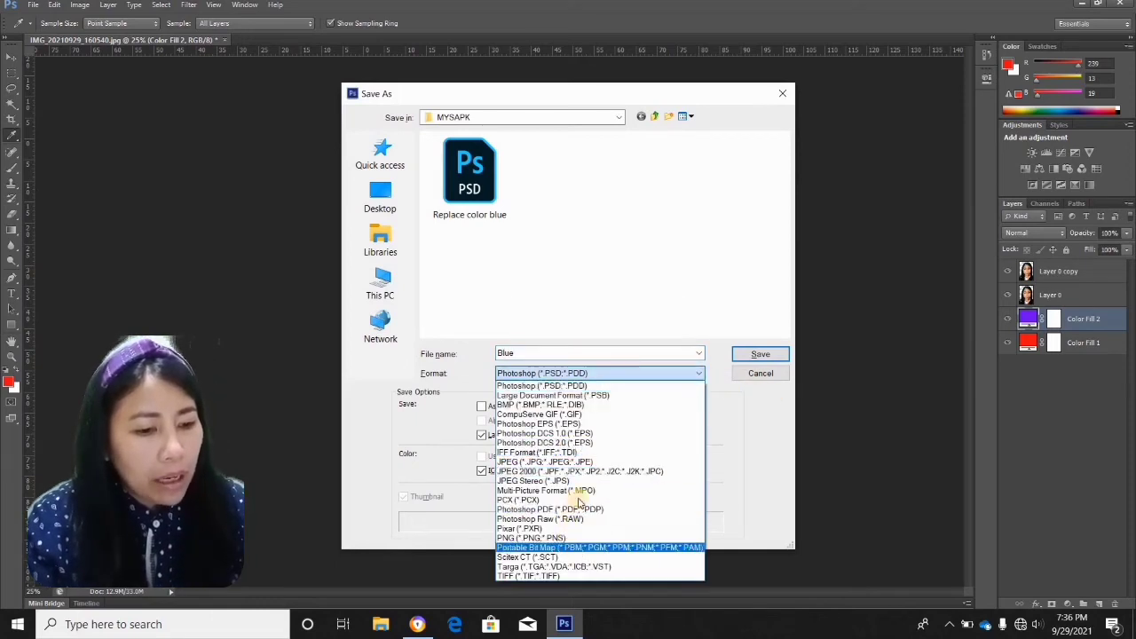
{"action": "left_click", "coordinate": [615, 461]}
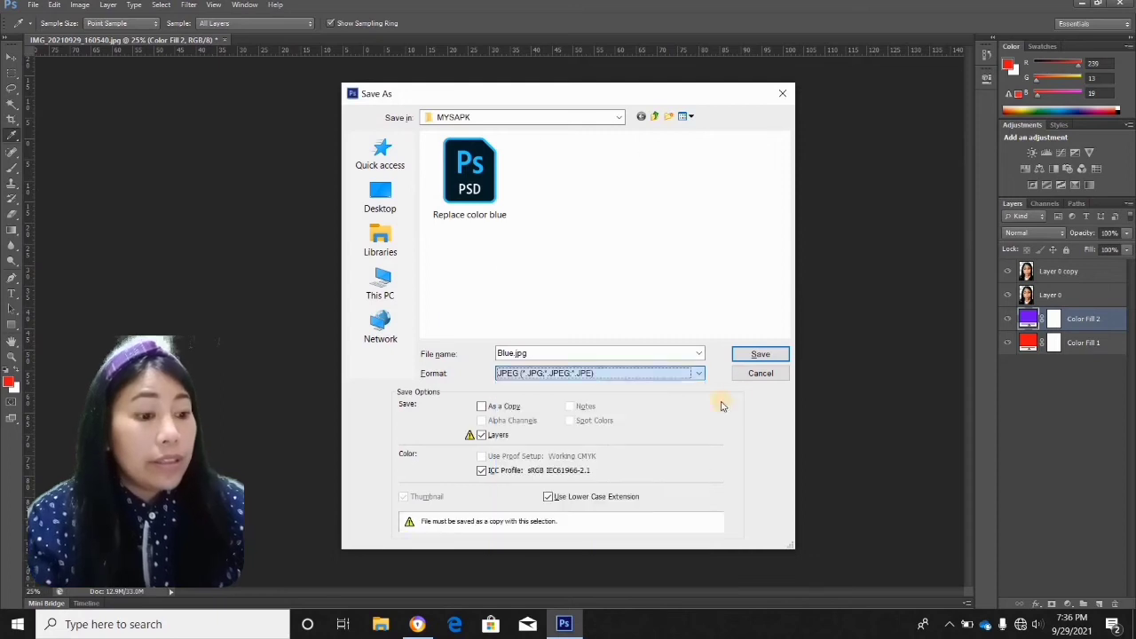
{"action": "left_click", "coordinate": [760, 354]}
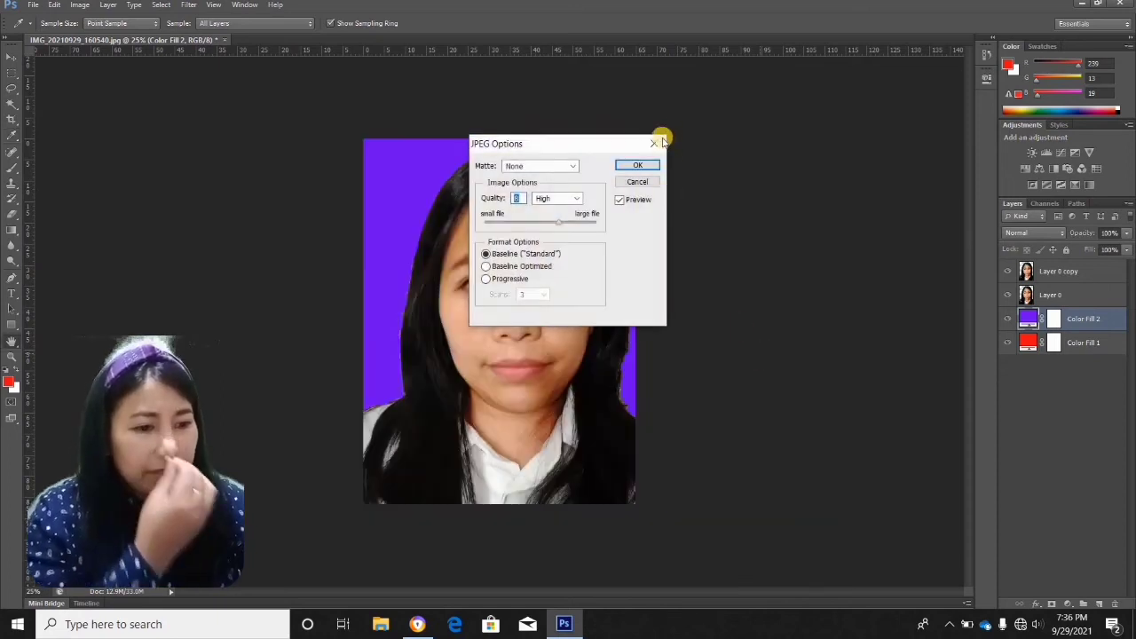
{"action": "left_click", "coordinate": [645, 166]}
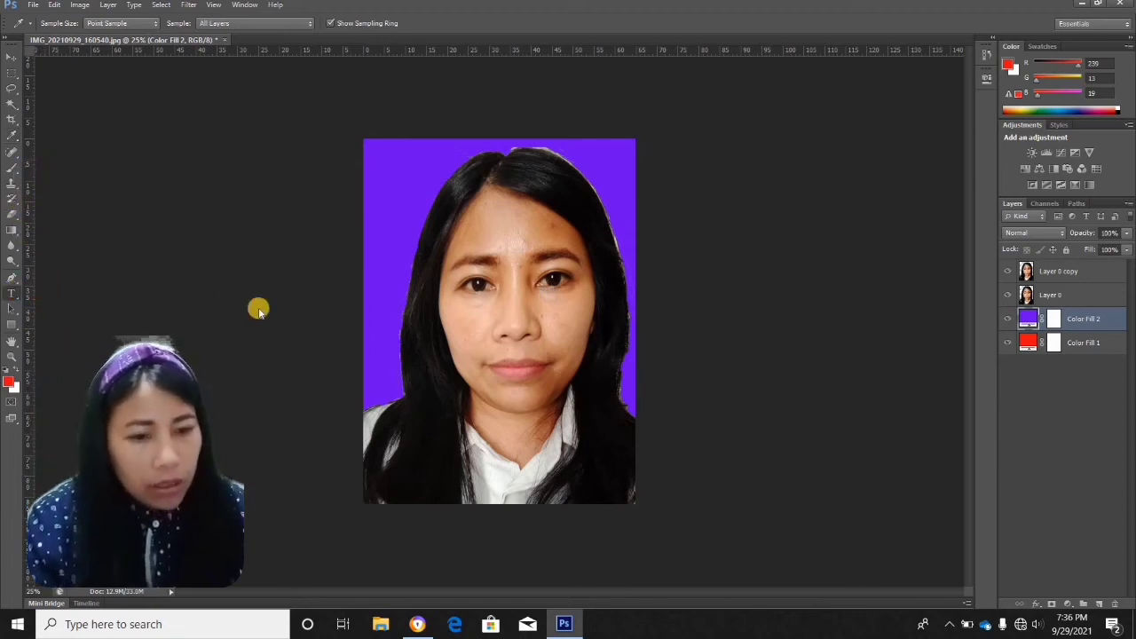
Add the text "layer dicopy" in 36 pt Engravers MT and move it onto the backdrop beside the hair
{"action": "key", "text": "t"}
{"action": "left_click", "coordinate": [172, 284]}
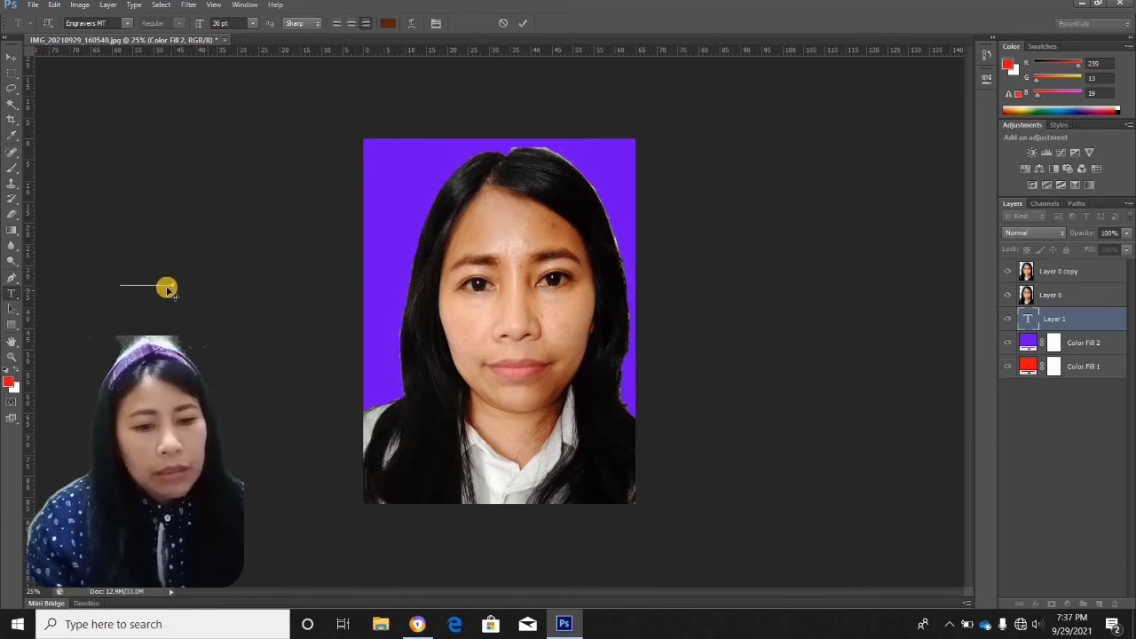
{"action": "left_click_drag", "start_coordinate": [167, 284], "coordinate": [183, 285]}
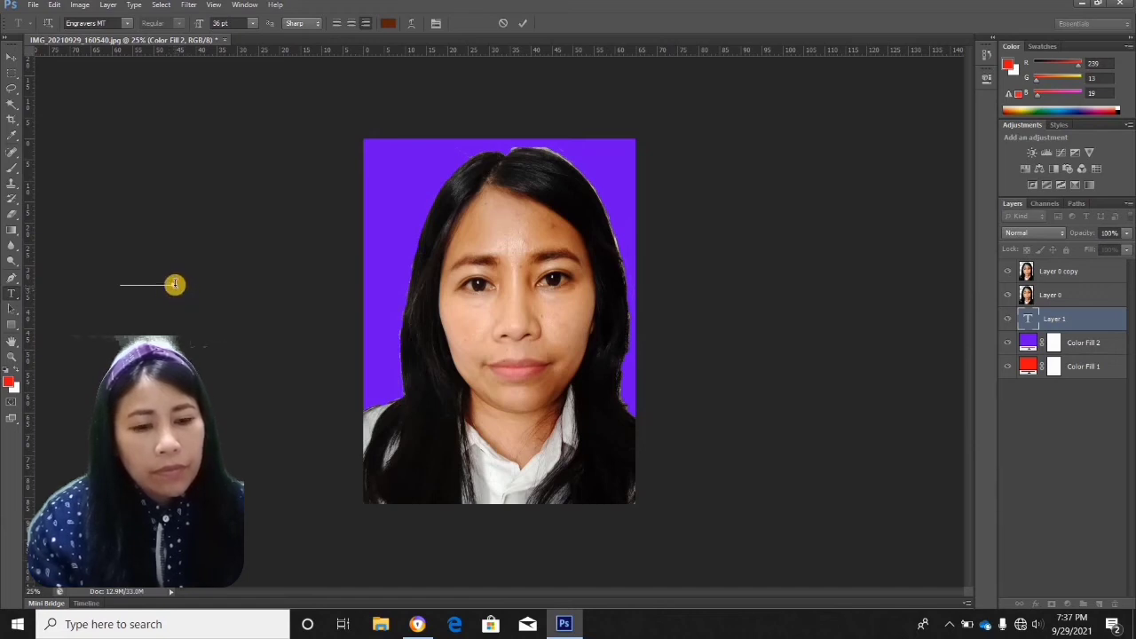
{"action": "left_click_drag", "start_coordinate": [180, 288], "coordinate": [436, 175]}
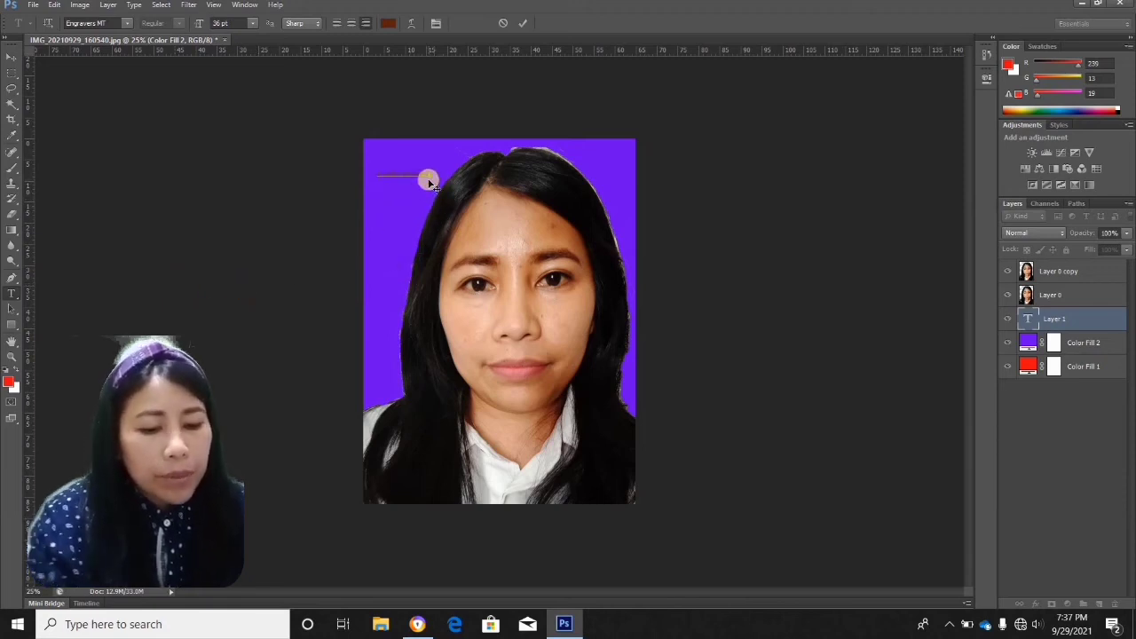
Select the text on the backdrop and try enlarging it to 72 pt
{"action": "double_click", "coordinate": [428, 177]}
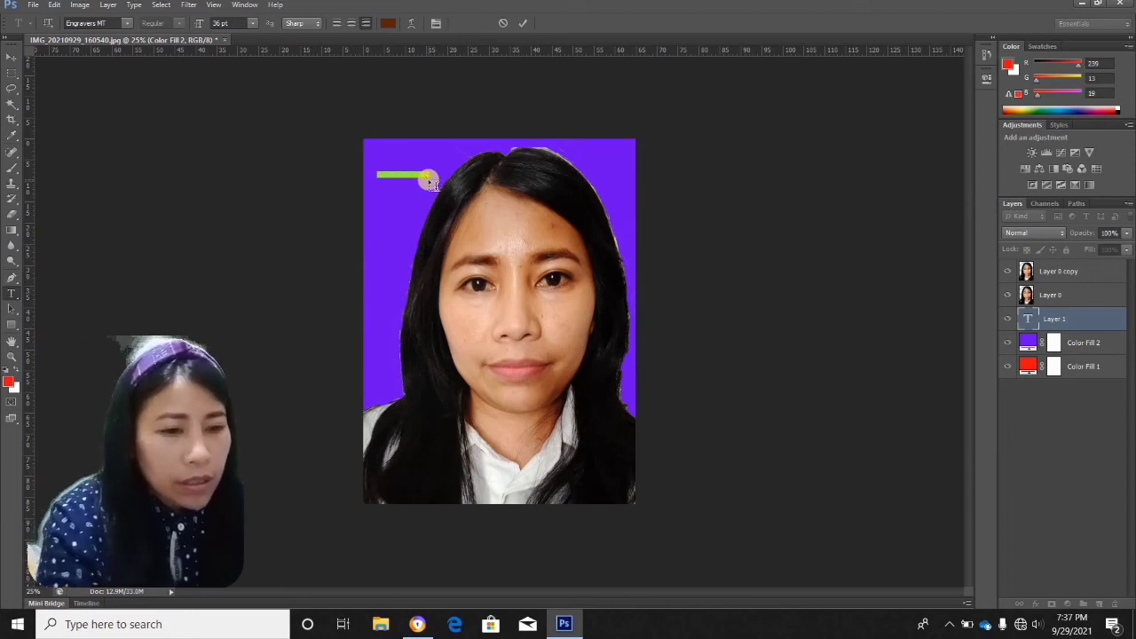
{"action": "left_click_drag", "start_coordinate": [429, 182], "coordinate": [202, 4]}
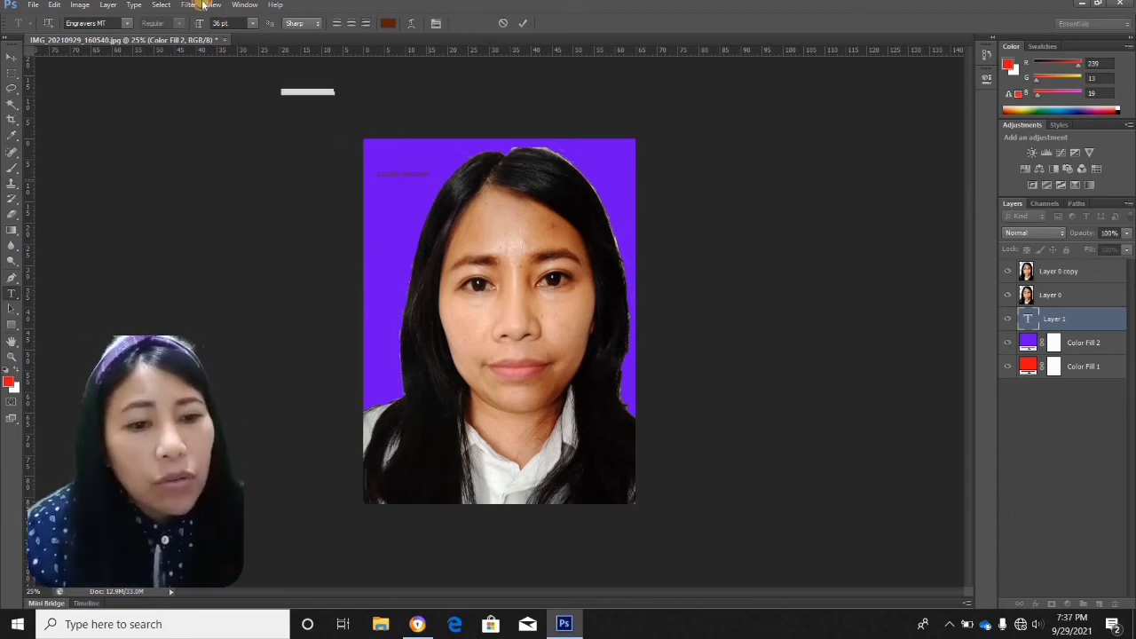
{"action": "left_click", "coordinate": [253, 23]}
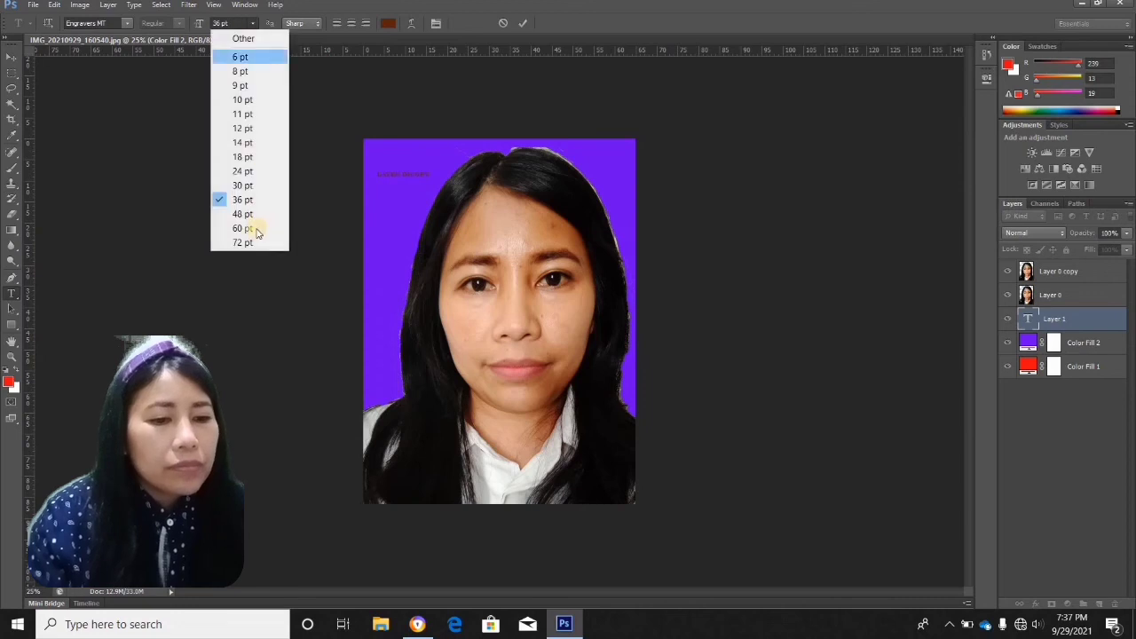
{"action": "left_click", "coordinate": [252, 242]}
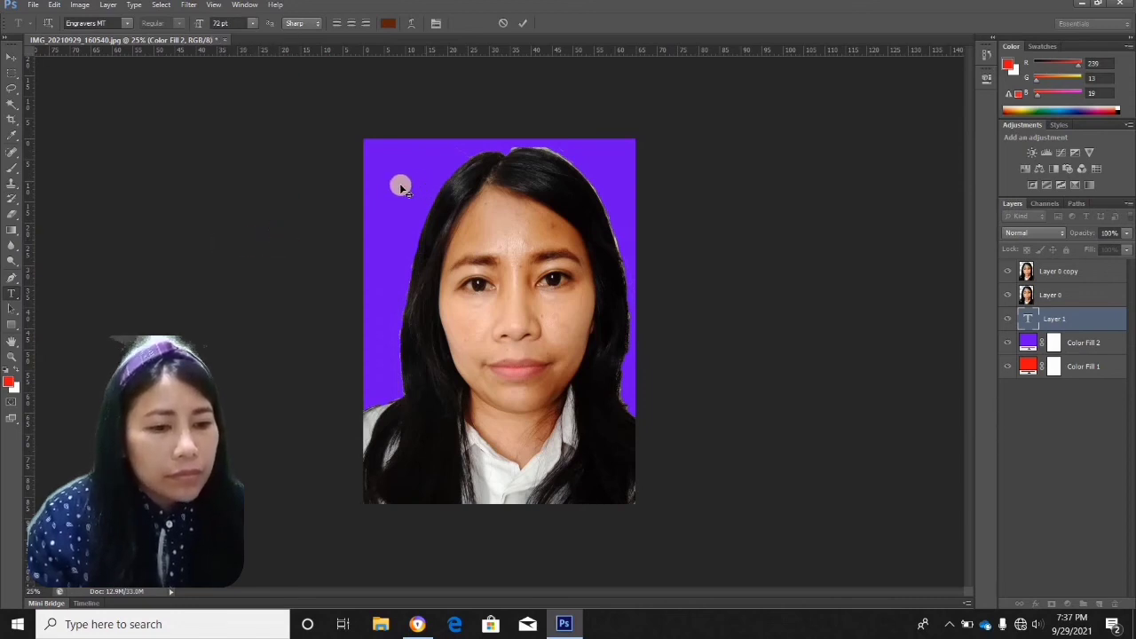
{"action": "left_click", "coordinate": [468, 257]}
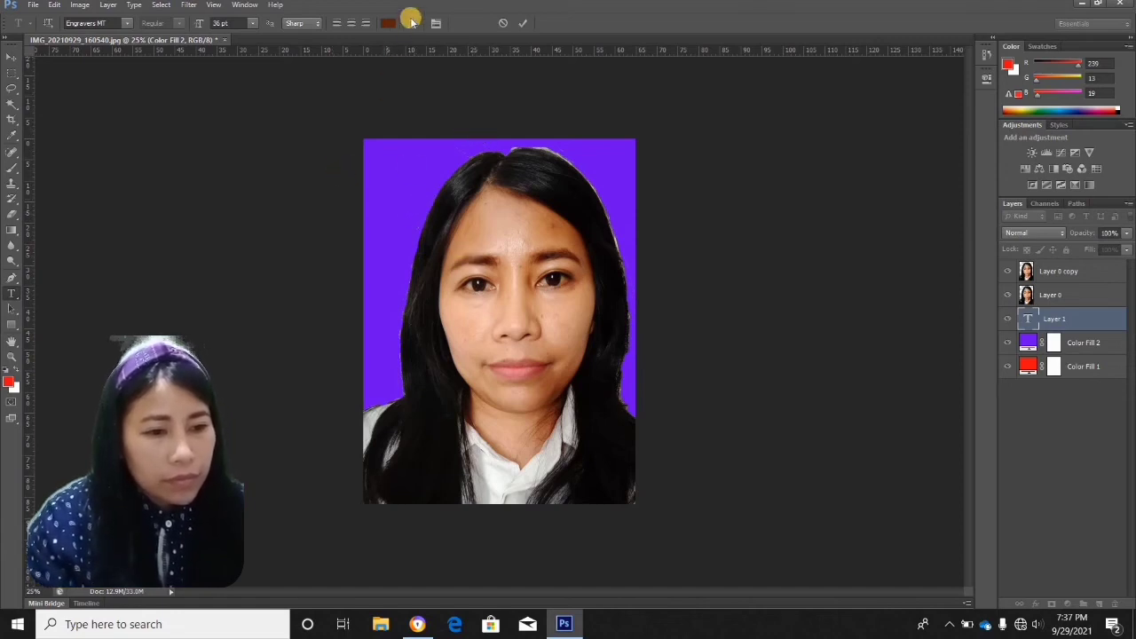
Accept the Warp Text settings with style None and commit the text layer with the Move tool
{"action": "left_click", "coordinate": [410, 23]}
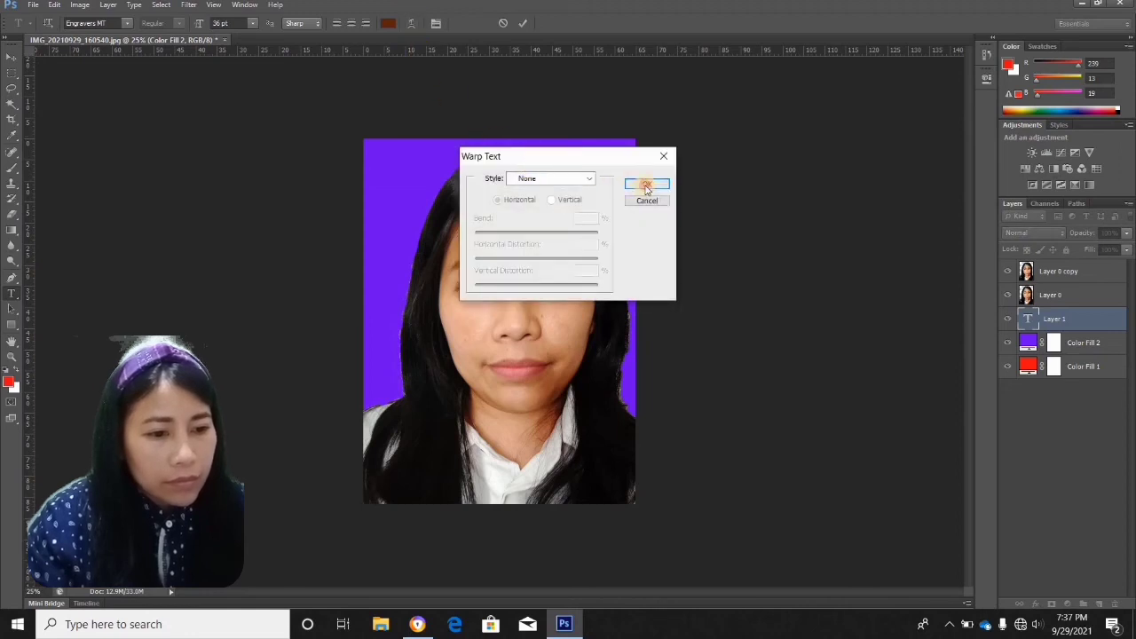
{"action": "left_click", "coordinate": [645, 184]}
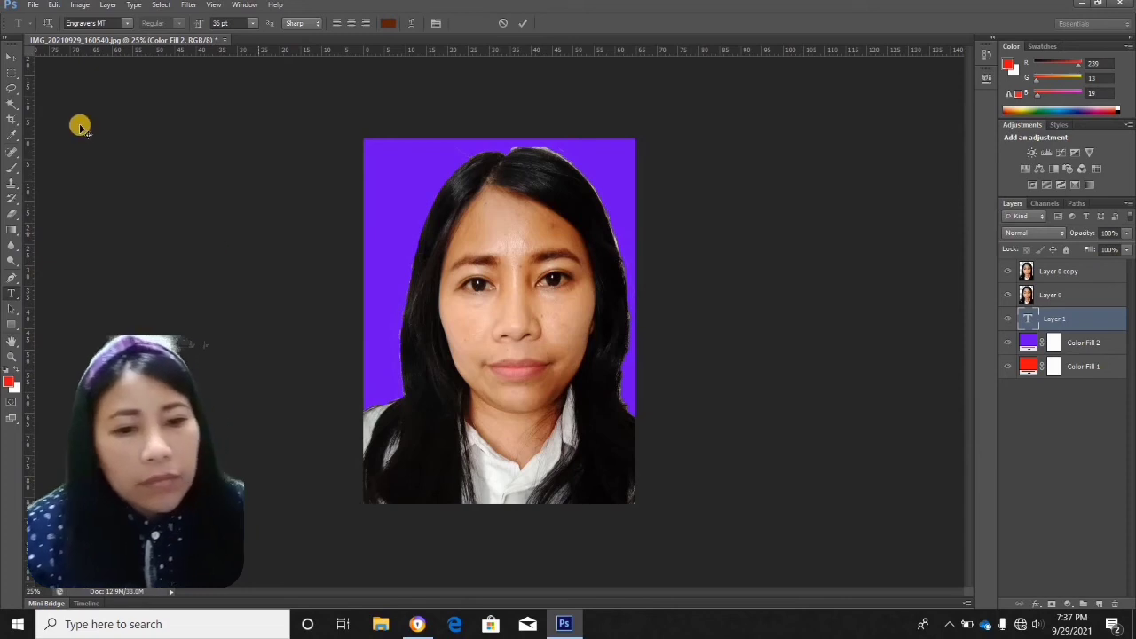
{"action": "left_click", "coordinate": [11, 55]}
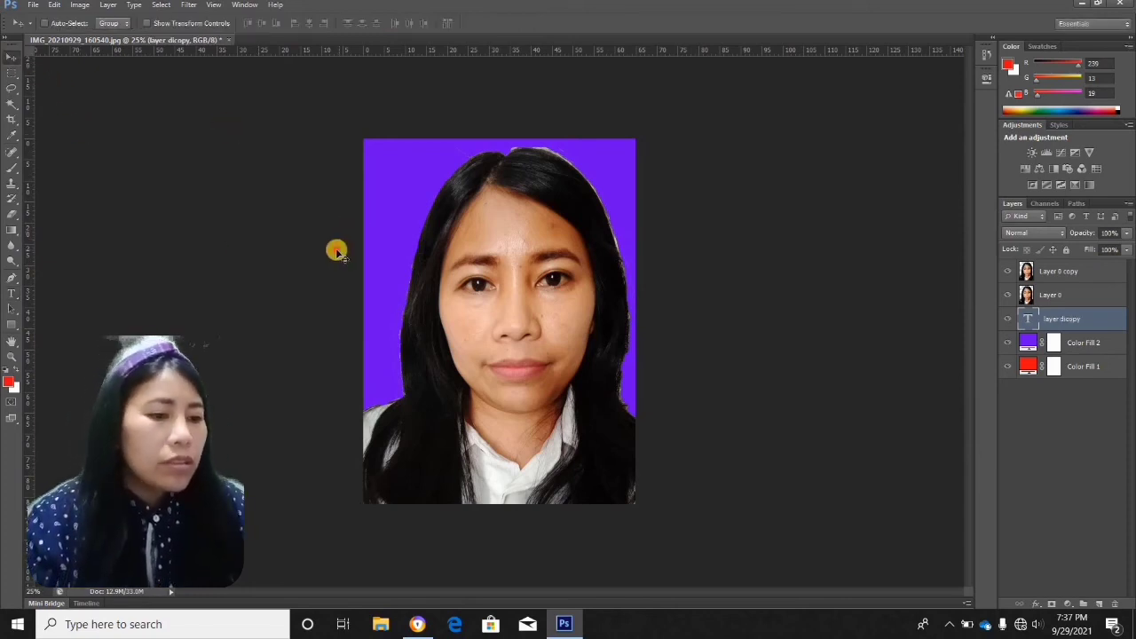